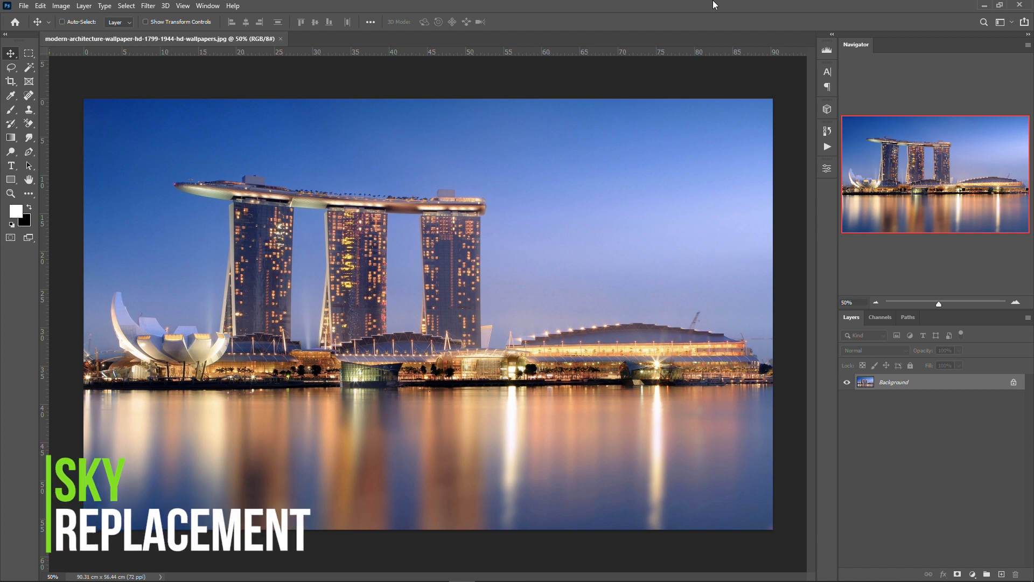
# - Search the Photoshop help for "sky replacement", open the Sky Replacement command and move its dialog off the image
pyautogui.click(233, 6)
pyautogui.click(234, 6)
pyautogui.click(233, 6)
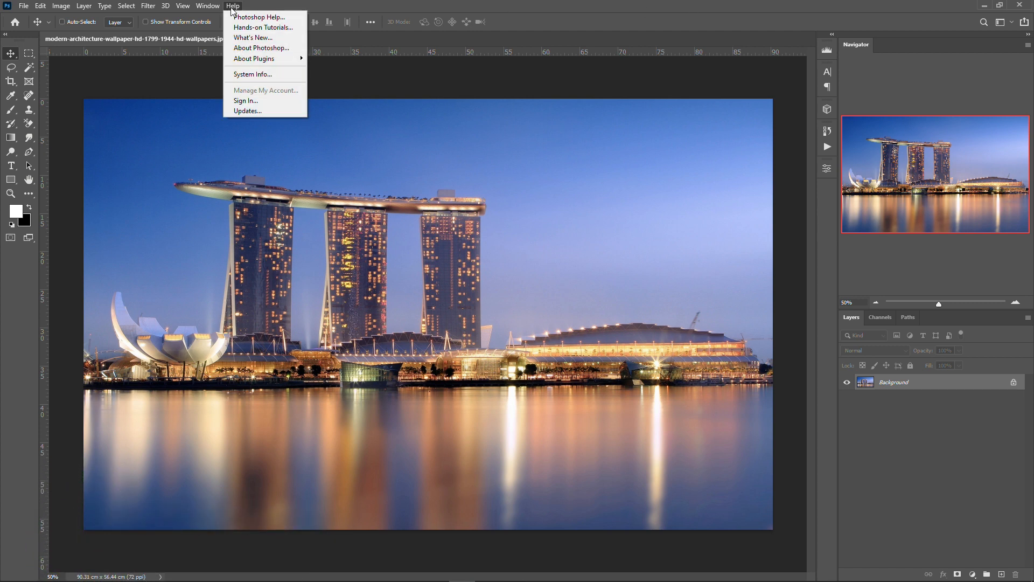
pyautogui.click(240, 17)
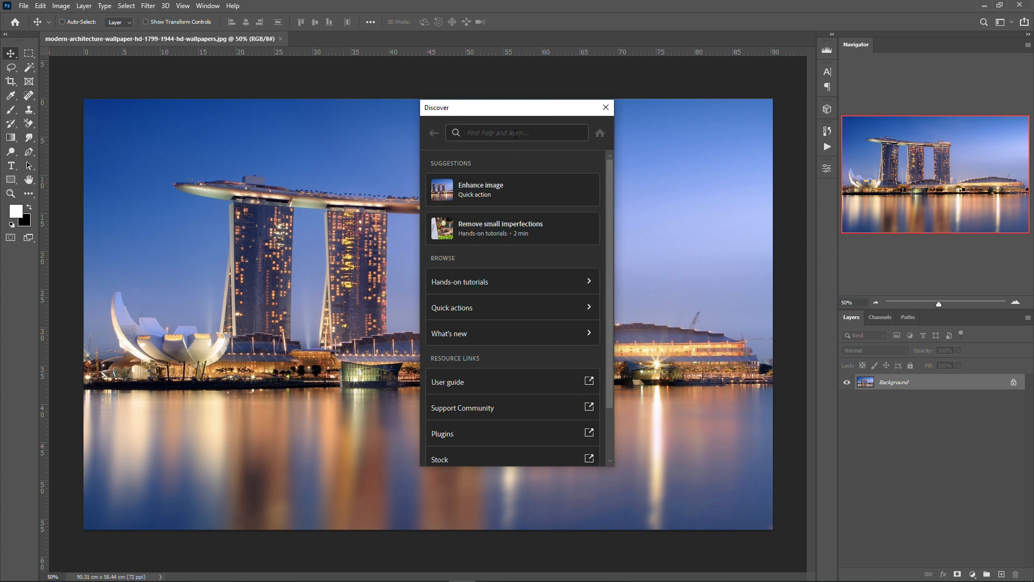
pyautogui.write('sky rep')
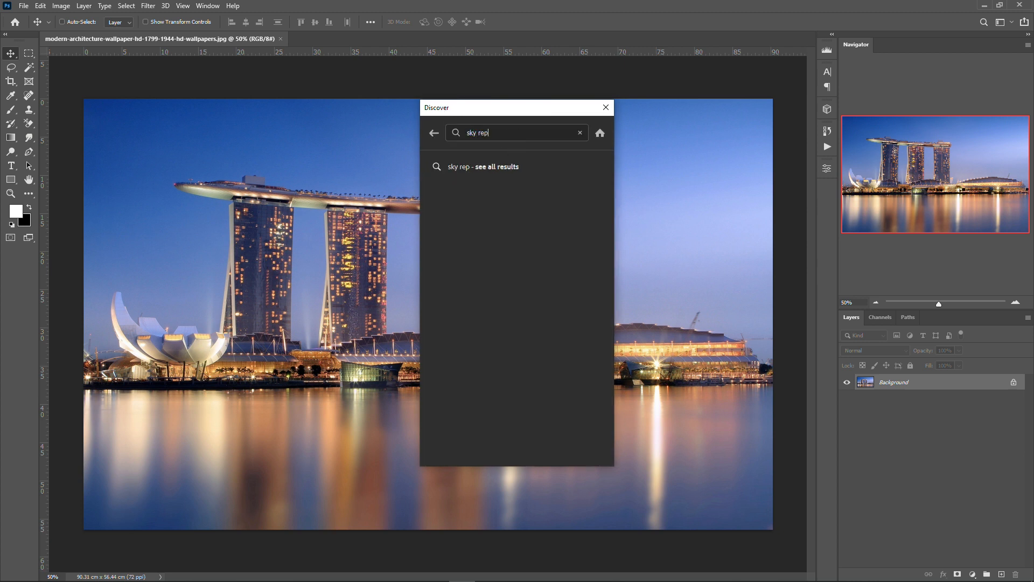
pyautogui.write('lacement')
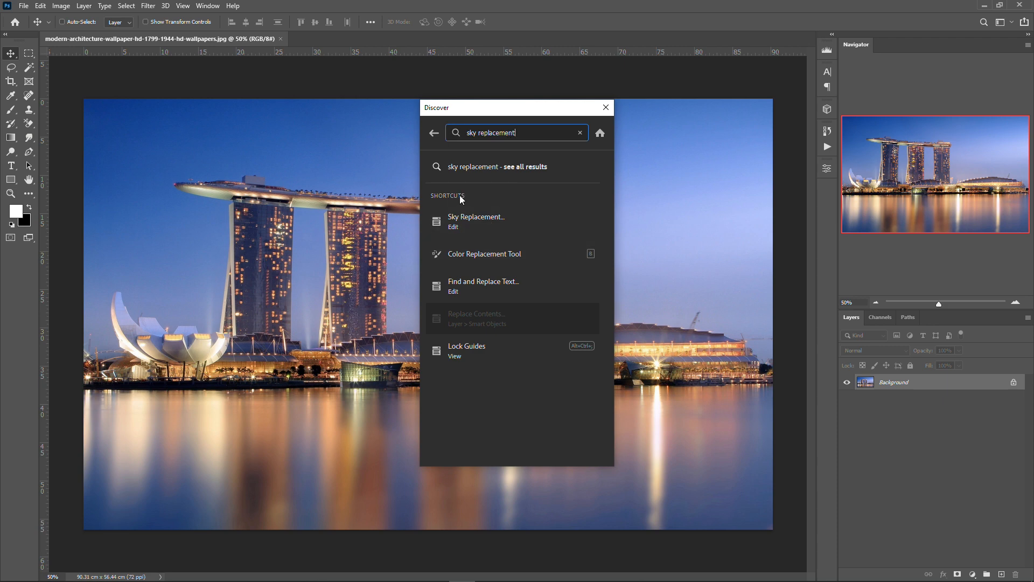
pyautogui.click(492, 229)
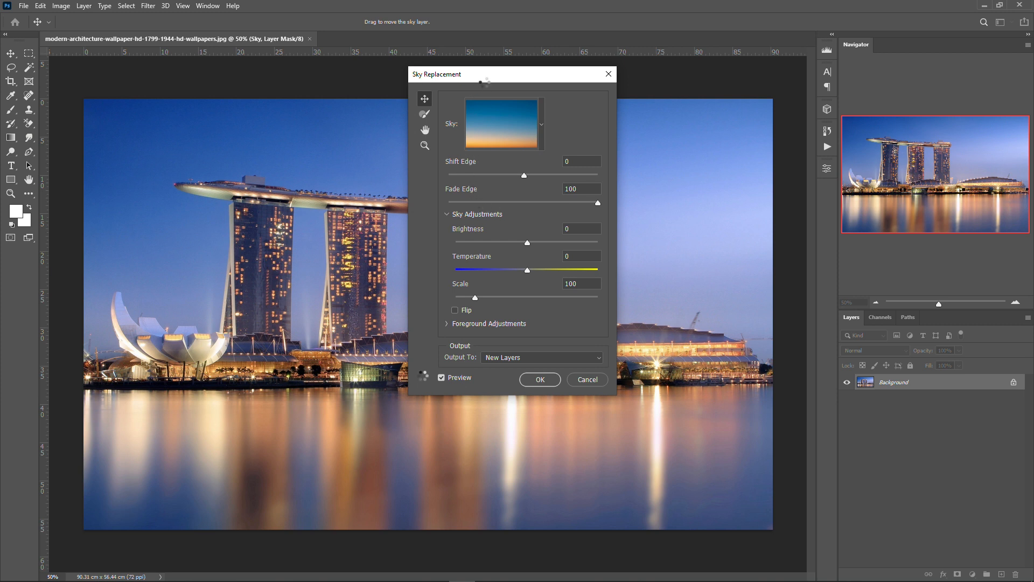
pyautogui.moveTo(484, 86); pyautogui.dragTo(871, 81)
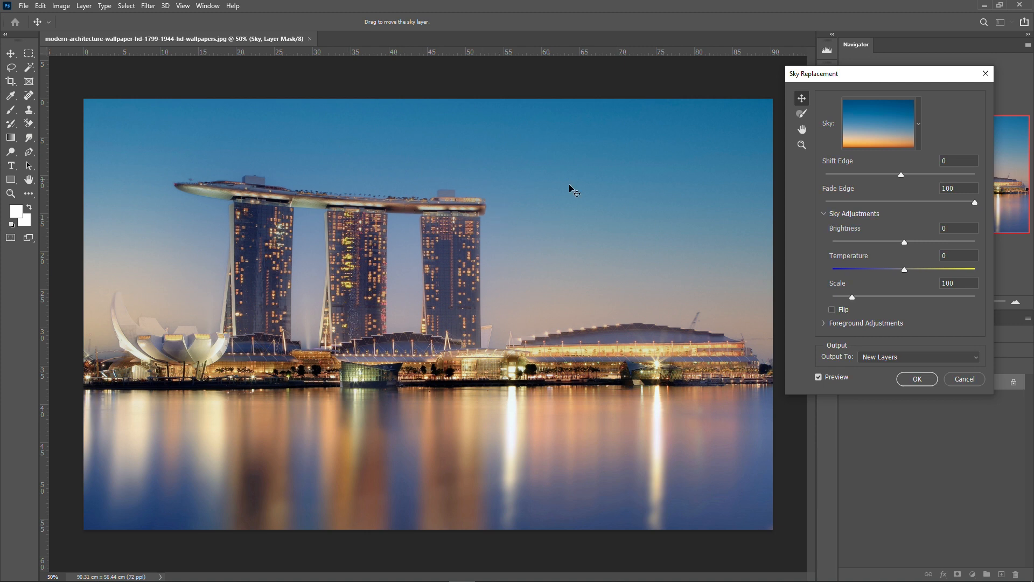
pyautogui.moveTo(892, 74); pyautogui.dragTo(881, 63)
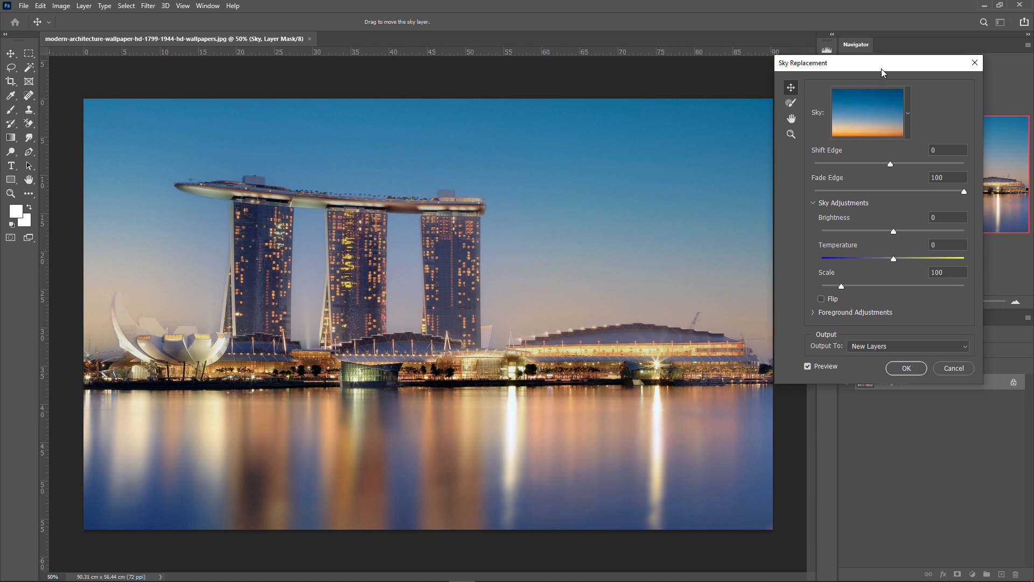
# - Choose the pink-orange cloudy sunset preset as the replacement sky and reposition the dialog
pyautogui.click(908, 114)
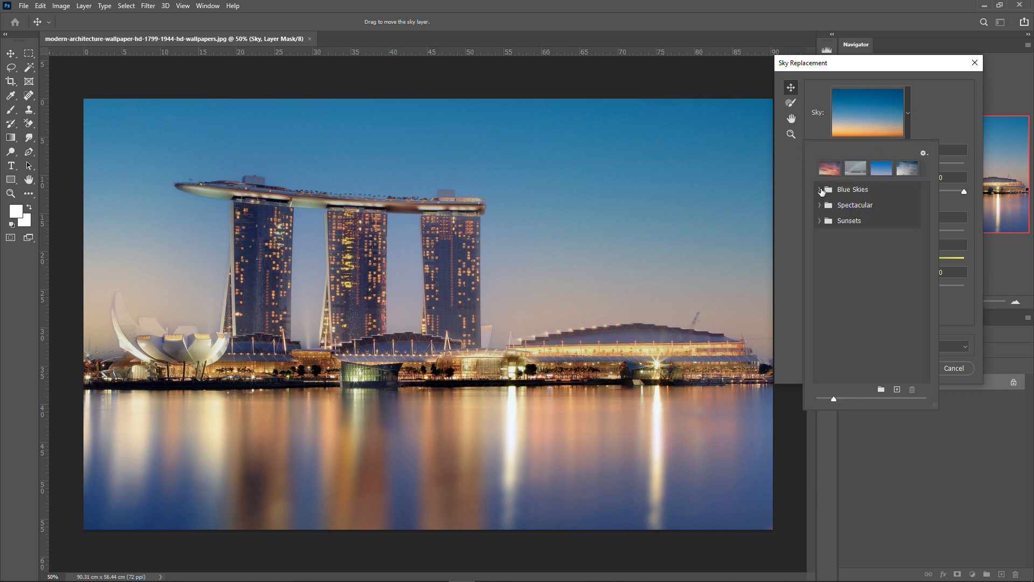
pyautogui.click(830, 170)
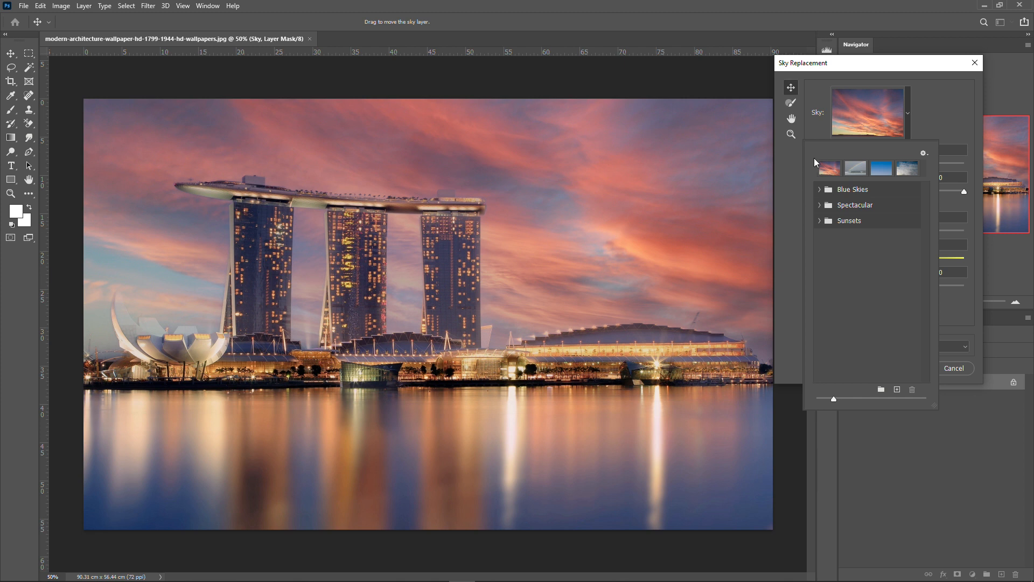
pyautogui.moveTo(855, 68); pyautogui.dragTo(774, 78)
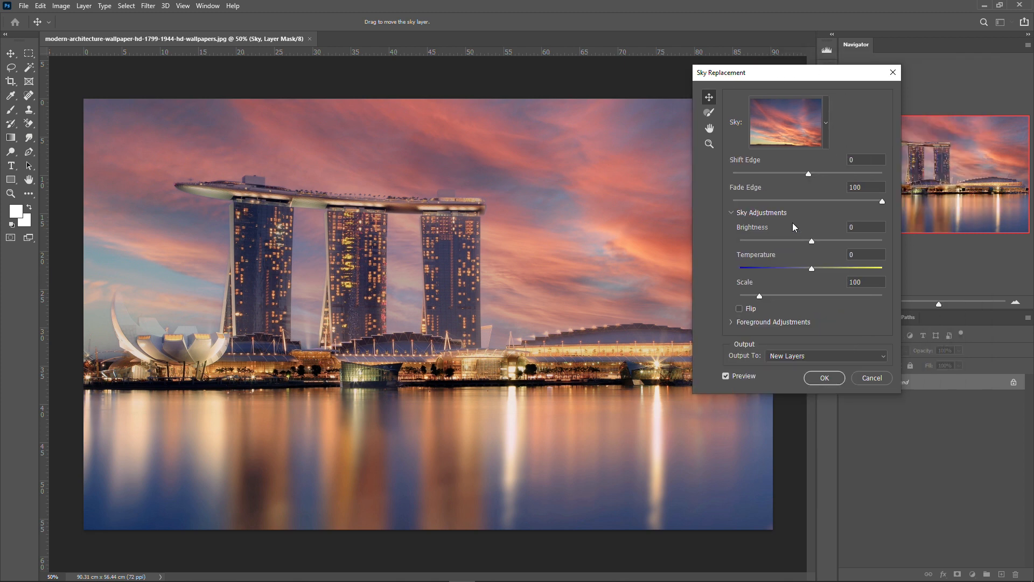
# - Apply the sky replacement with Shift Edge 40, Fade Edge 54, Temperature 31 and Scale 123, output to new layers
pyautogui.moveTo(808, 173); pyautogui.dragTo(836, 171)
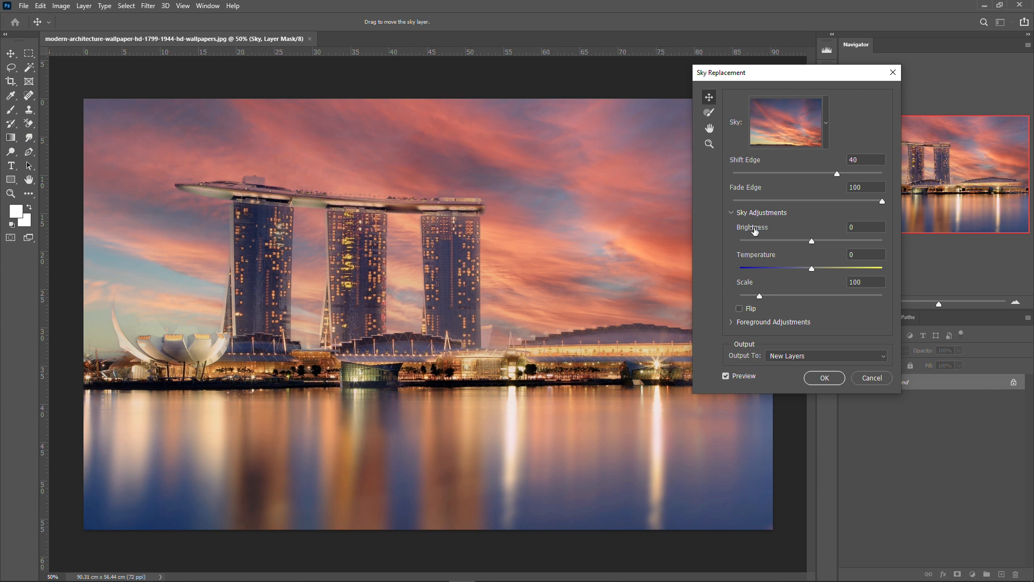
pyautogui.moveTo(881, 202); pyautogui.dragTo(795, 204)
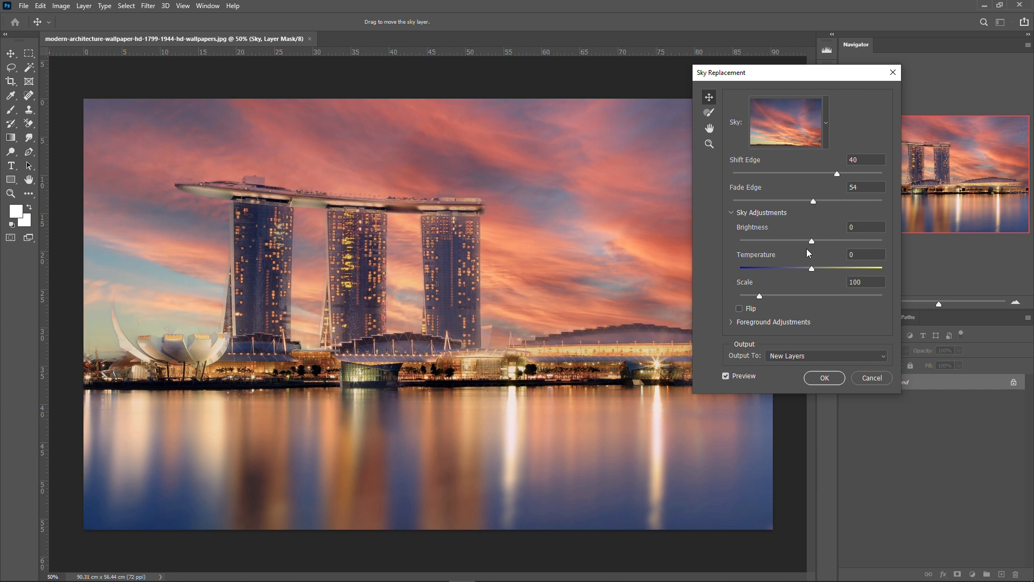
pyautogui.moveTo(813, 269); pyautogui.dragTo(839, 270)
pyautogui.moveTo(760, 296); pyautogui.dragTo(773, 296)
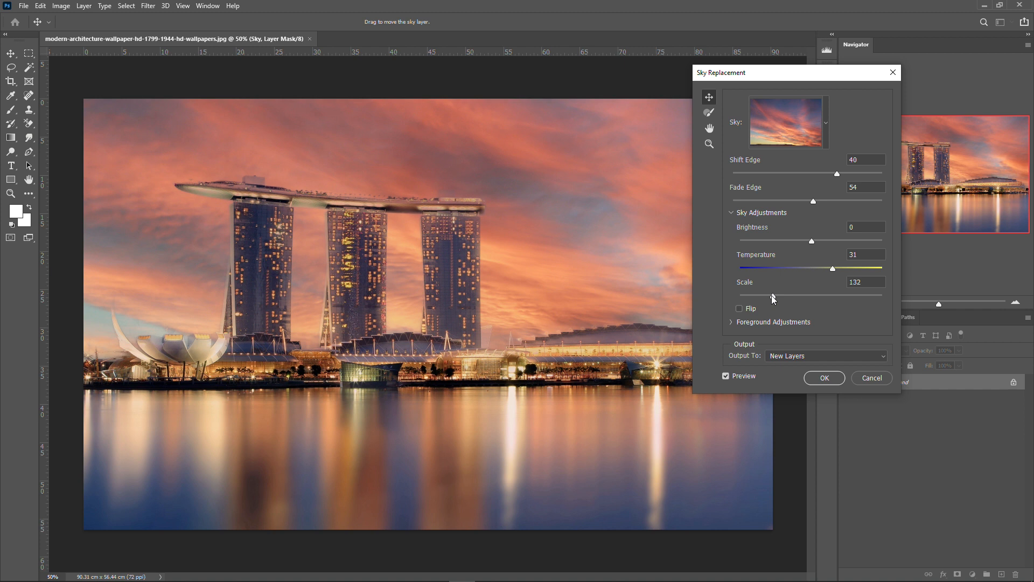
pyautogui.moveTo(771, 295)
pyautogui.mouseDown()
pyautogui.moveTo(749, 295)
pyautogui.moveTo(769, 296)
pyautogui.mouseUp()
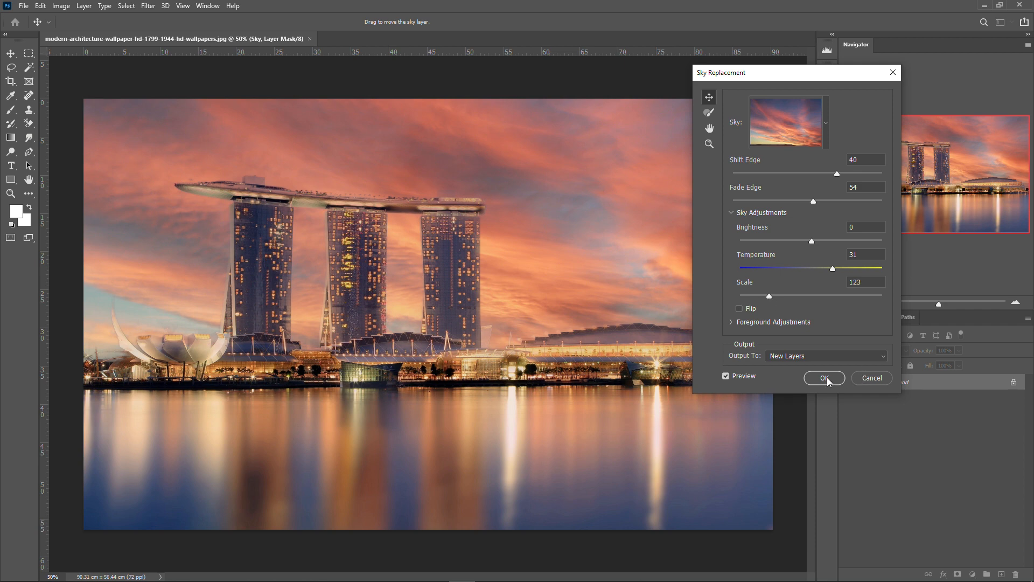
pyautogui.click(826, 377)
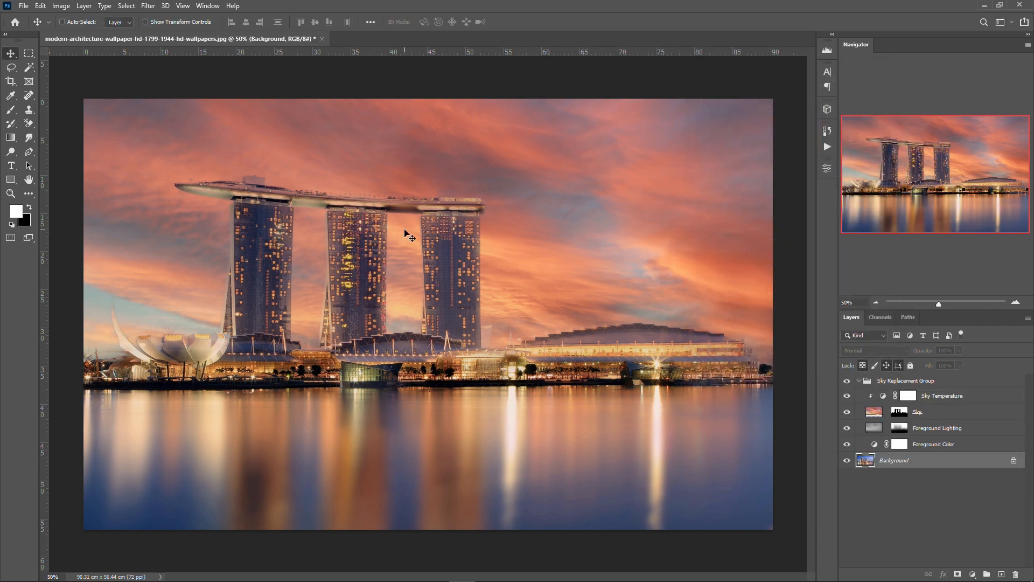
# - Examine the Sky Replacement Group's layers, toggling the Sky Temperature adjustment and checking the Sky and Foreground Lighting masks
pyautogui.click(928, 413)
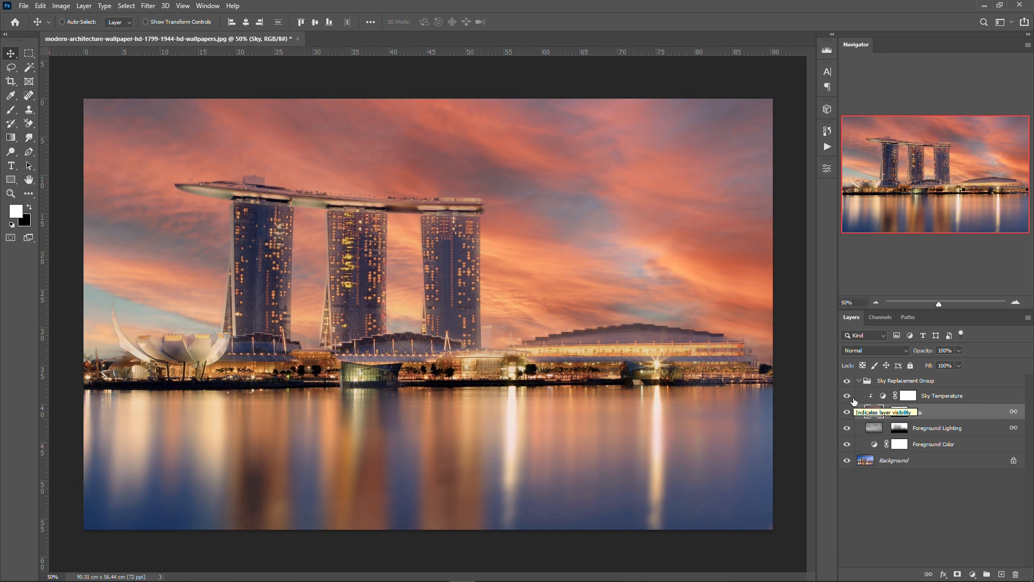
pyautogui.click(849, 397)
pyautogui.click(849, 398)
pyautogui.moveTo(895, 401); pyautogui.dragTo(882, 423)
pyautogui.keyDown('alt'); pyautogui.click(916, 403); pyautogui.keyUp('alt')
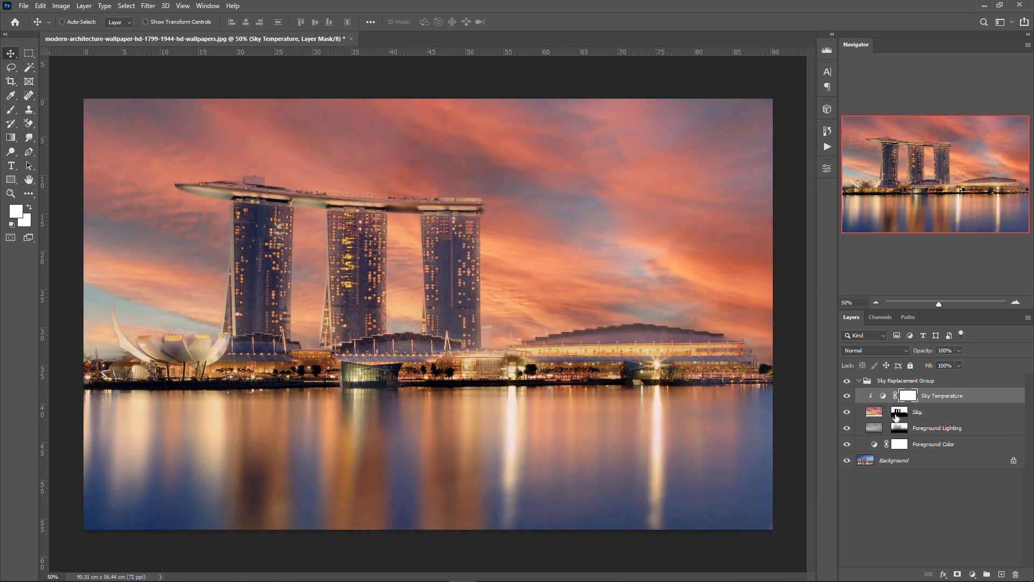
pyautogui.click(899, 414)
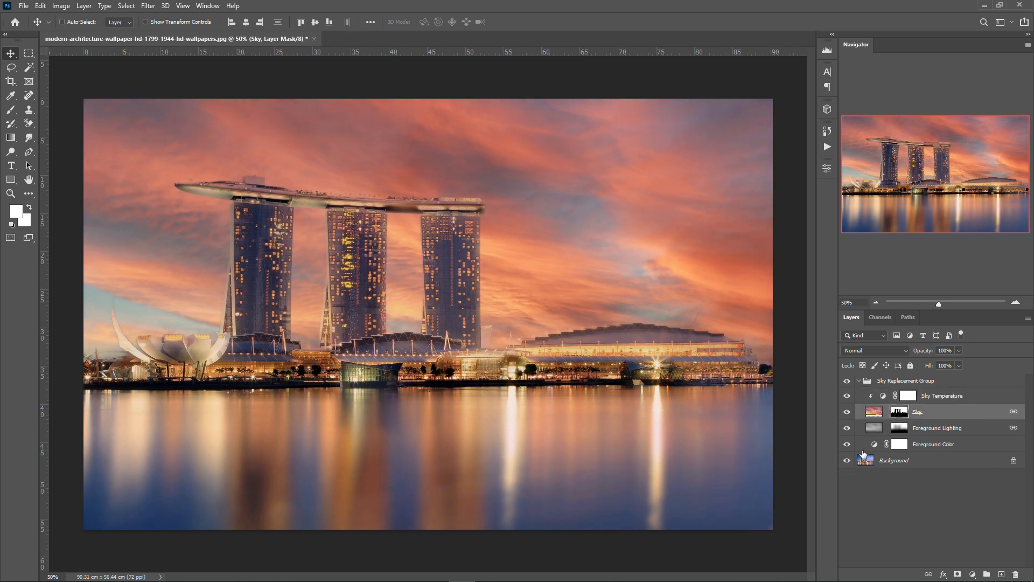
pyautogui.click(899, 429)
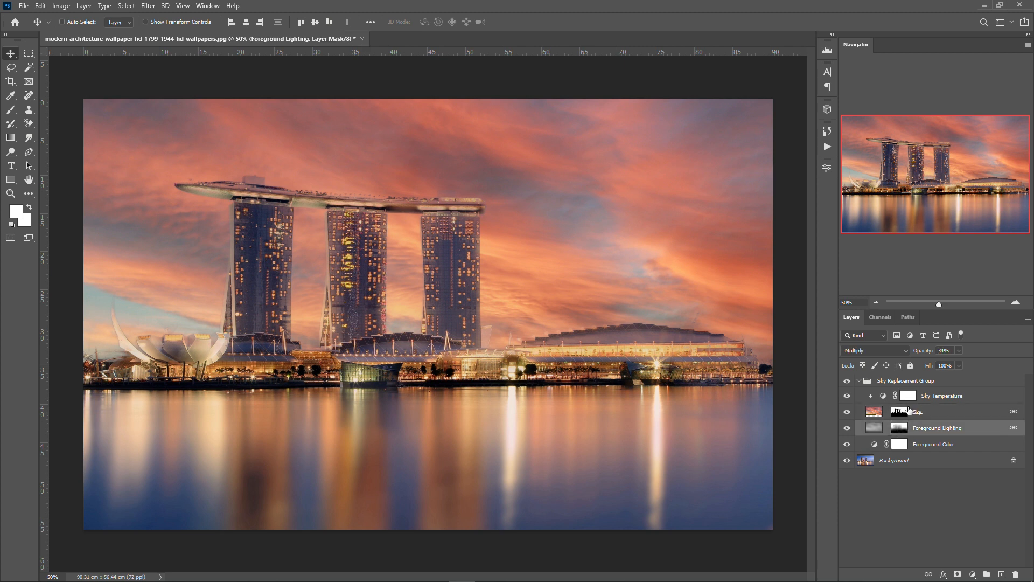
pyautogui.click(899, 413)
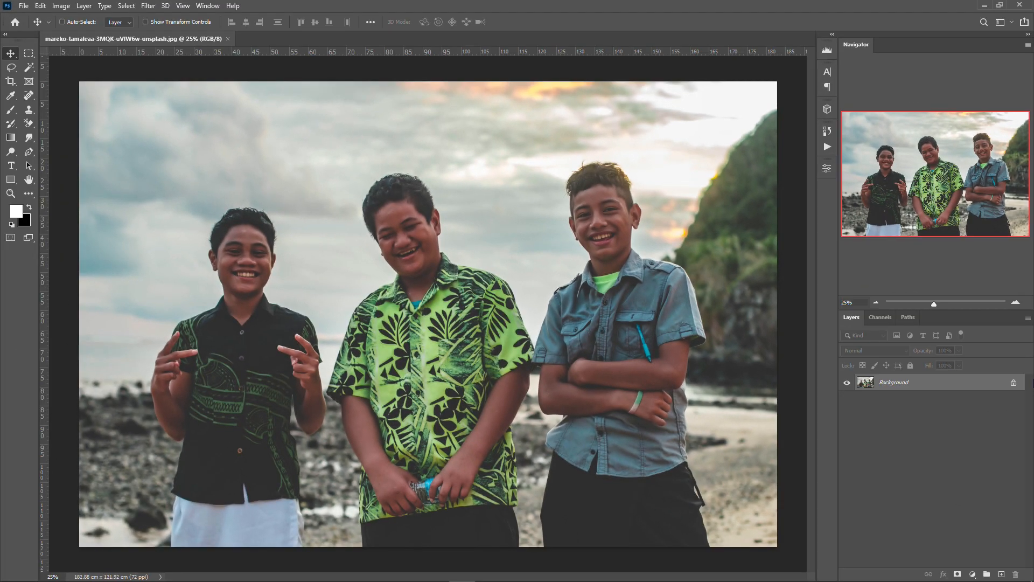
# - Apply the Remove background quick action to the photo of the three boys and move the Discover window off the image
pyautogui.click(233, 7)
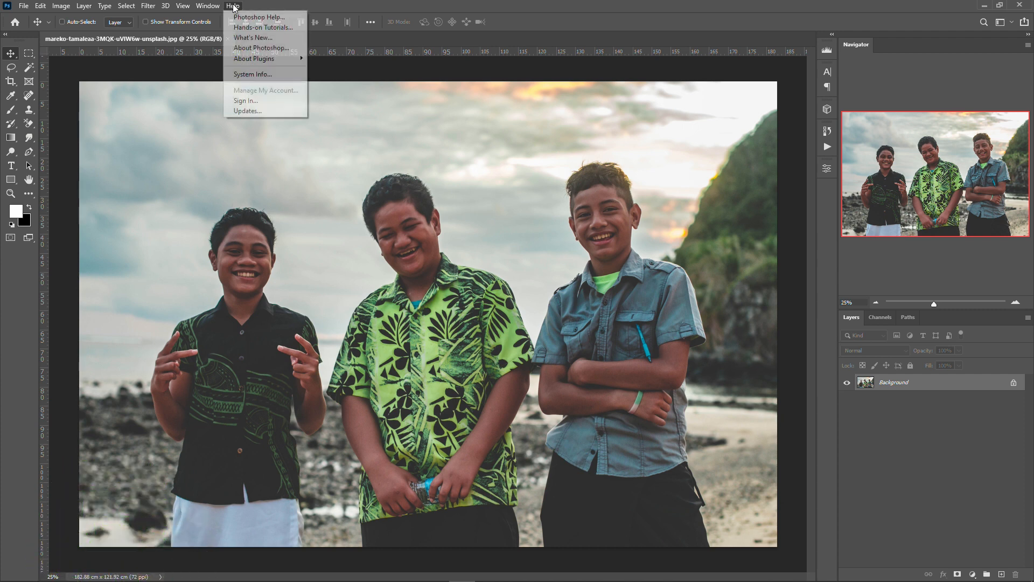
pyautogui.click(239, 17)
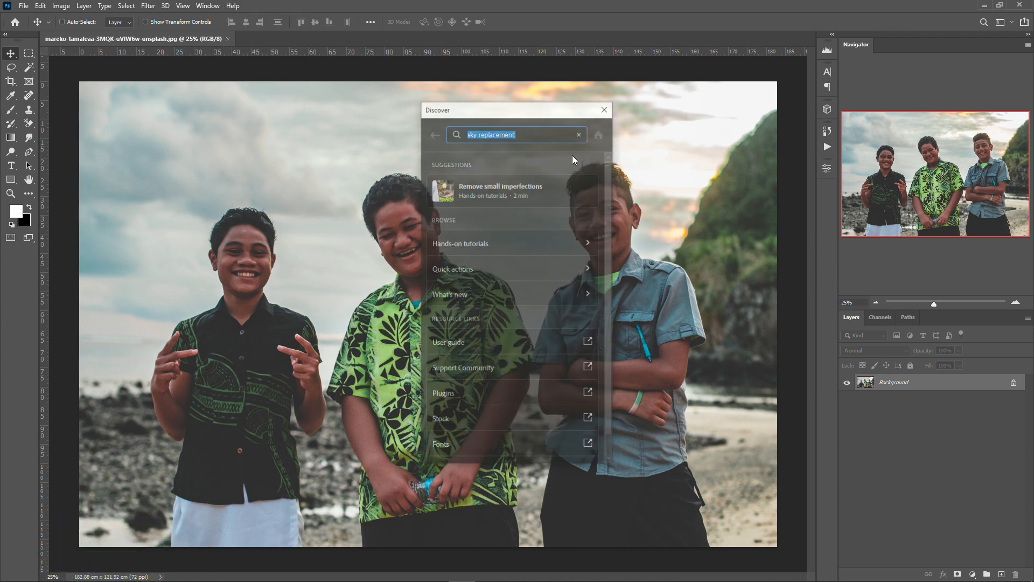
pyautogui.click(491, 313)
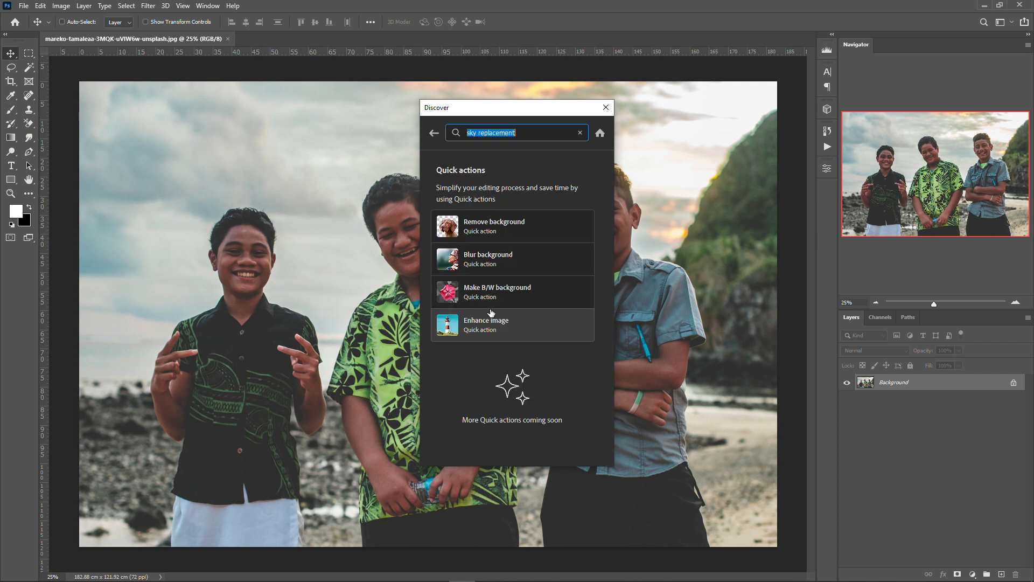
pyautogui.moveTo(500, 114); pyautogui.dragTo(138, 80)
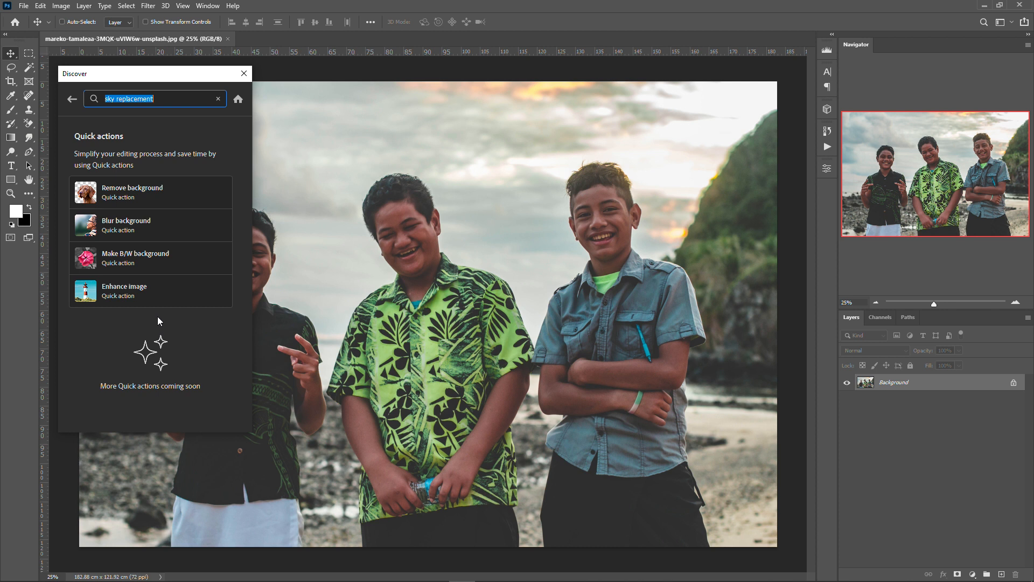
pyautogui.click(135, 198)
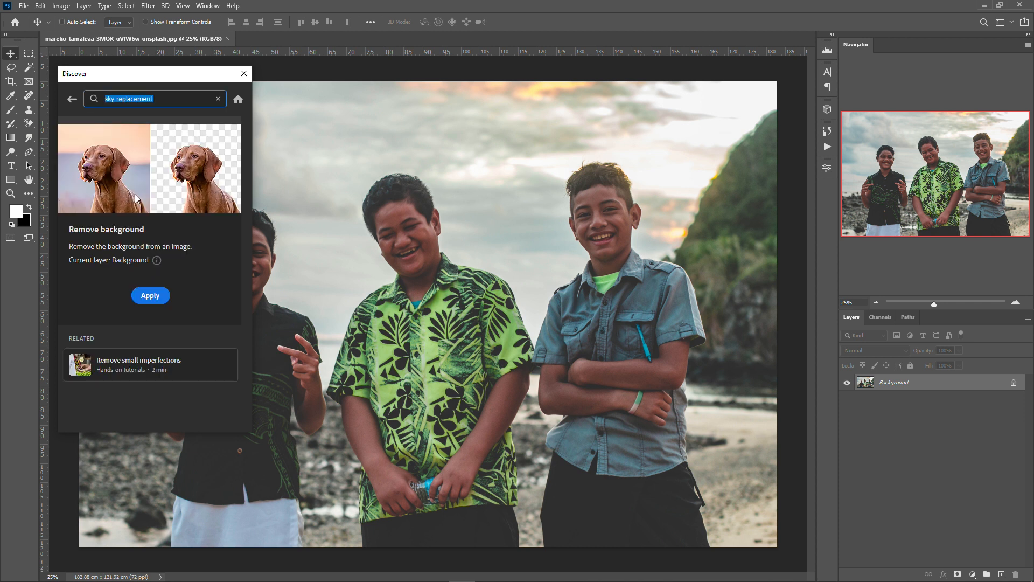
pyautogui.click(154, 296)
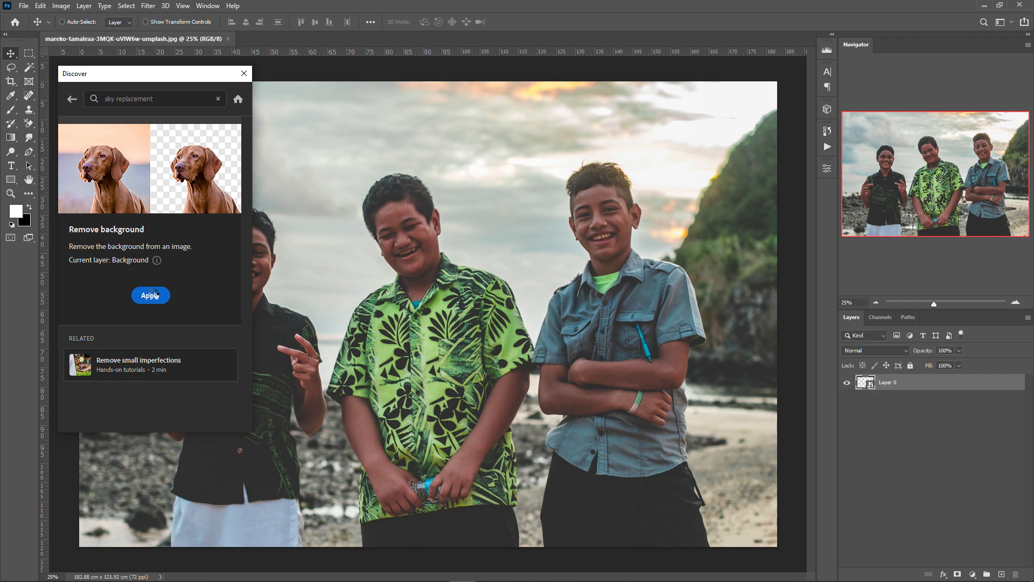
pyautogui.moveTo(153, 70); pyautogui.dragTo(43, 446)
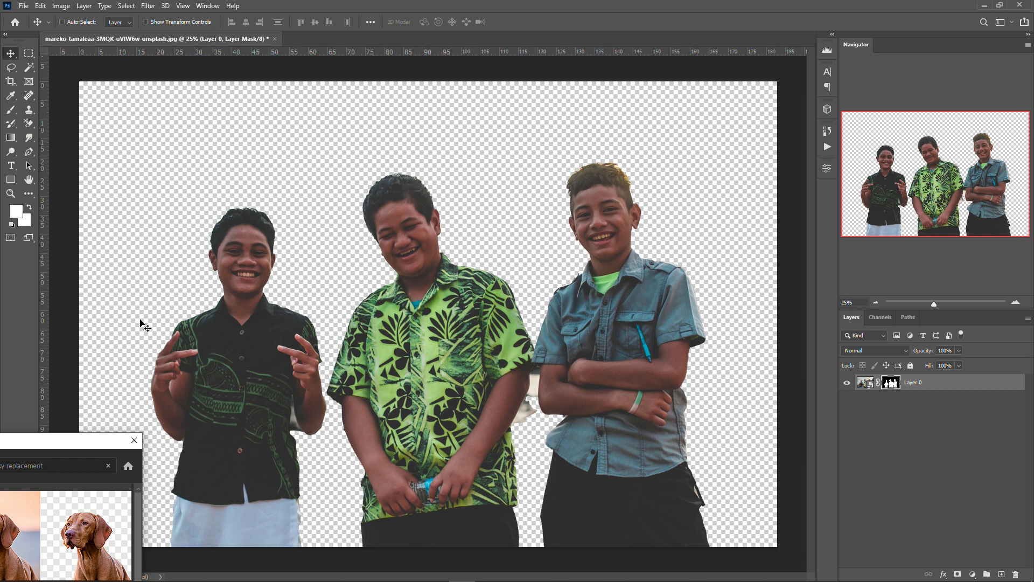
# - Inspect the cutout's edges around the hair and the leftover background between the boys' arms
pyautogui.scroll(3, 233, 222)
pyautogui.scroll(6, 233, 222)
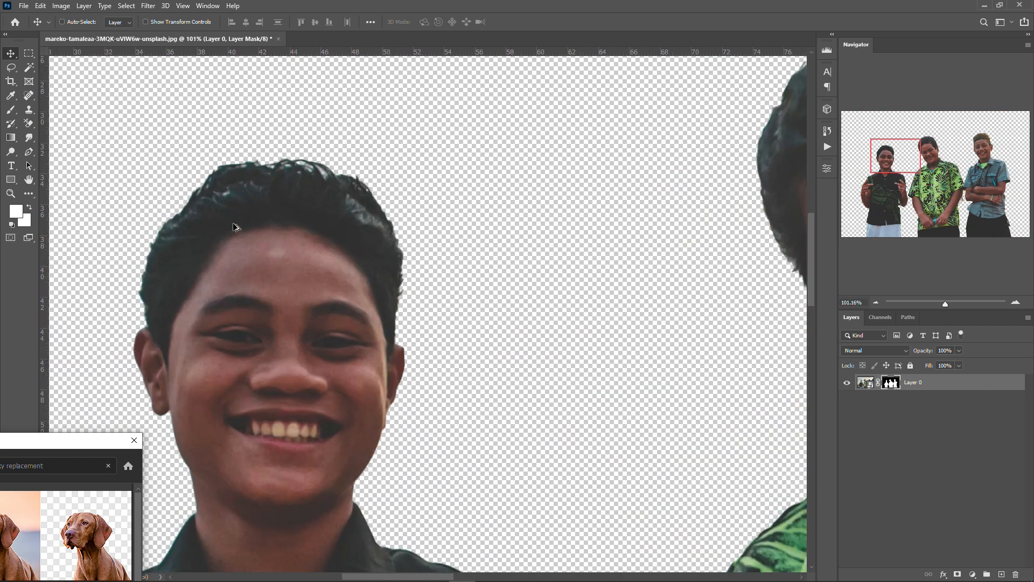
pyautogui.scroll(-10, 322, 98)
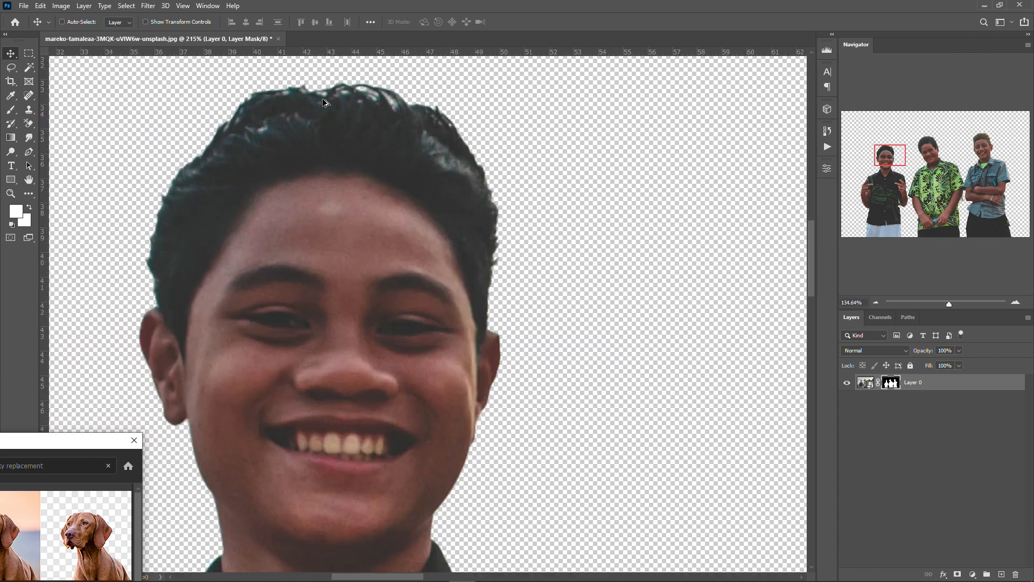
pyautogui.scroll(5, 460, 377)
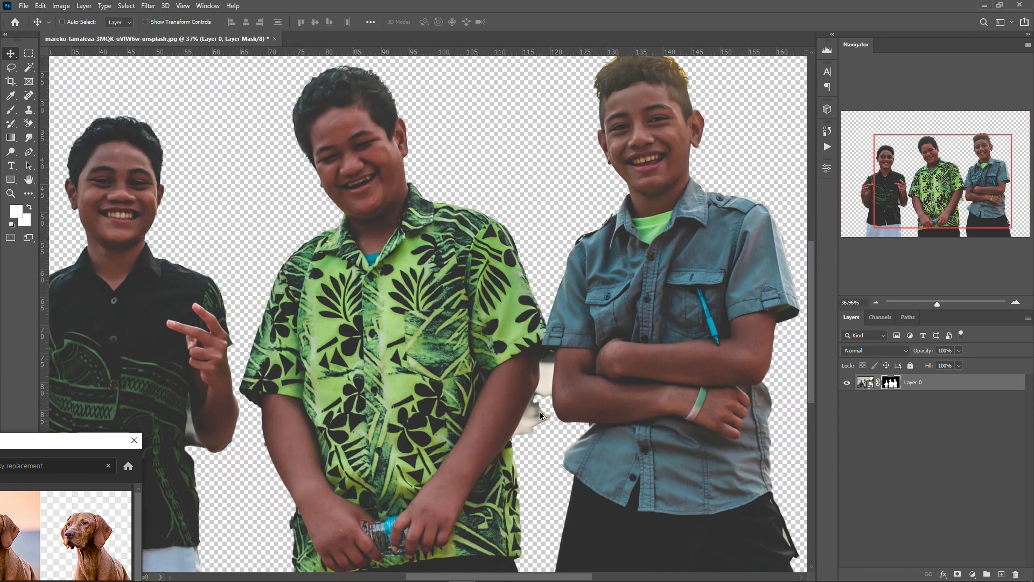
pyautogui.scroll(-2, 499, 379)
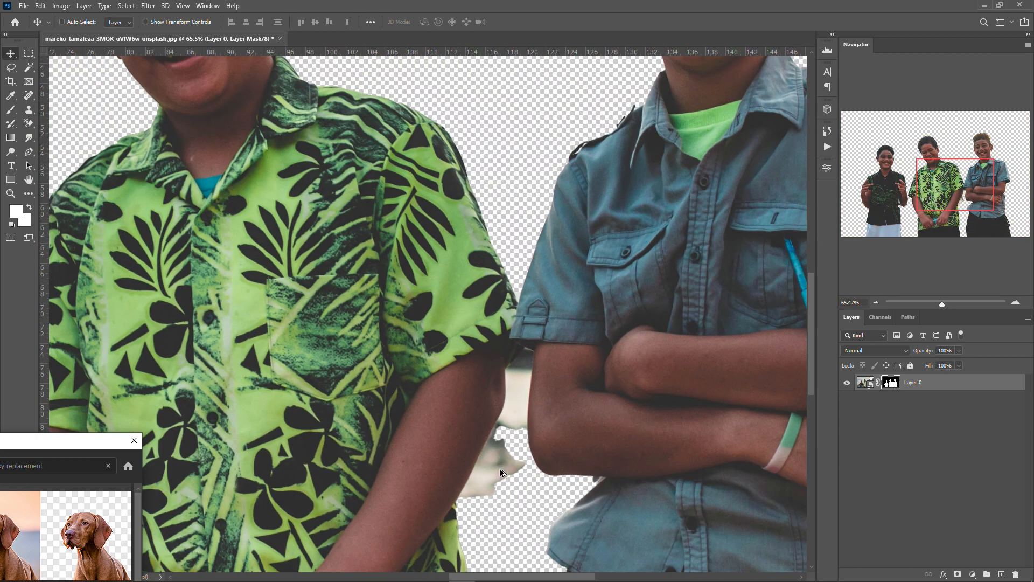
pyautogui.scroll(5, 500, 460)
pyautogui.scroll(1, 496, 325)
pyautogui.scroll(-2, 516, 311)
pyautogui.scroll(2, 517, 310)
pyautogui.scroll(-3, 517, 309)
pyautogui.scroll(-5, 518, 310)
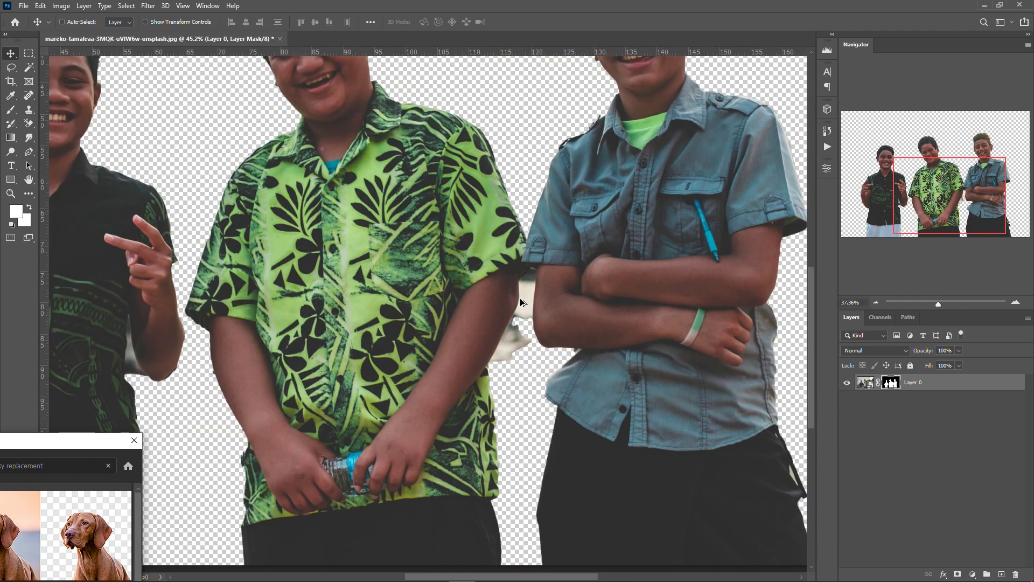
pyautogui.scroll(1, 520, 296)
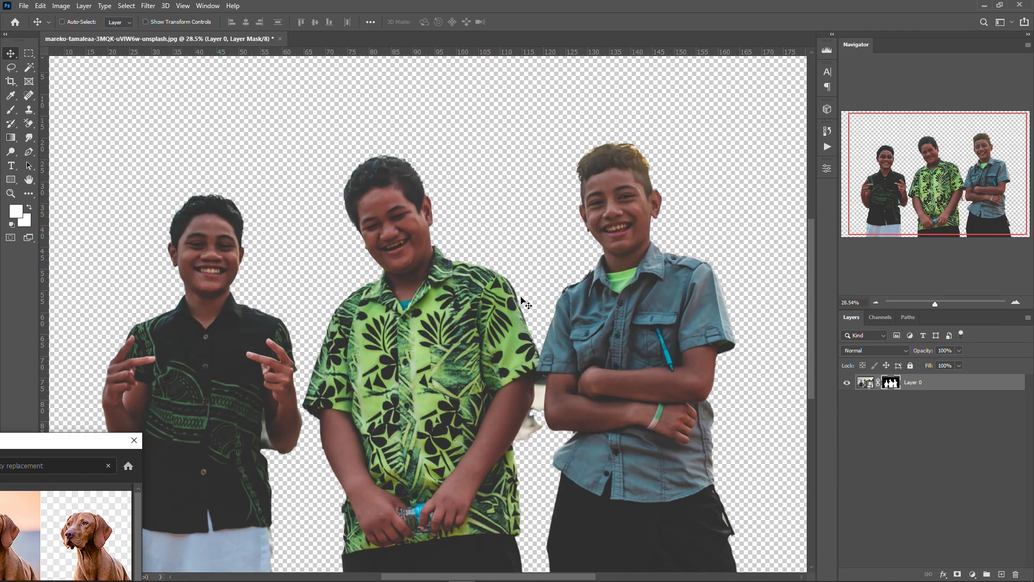
pyautogui.scroll(1, 523, 302)
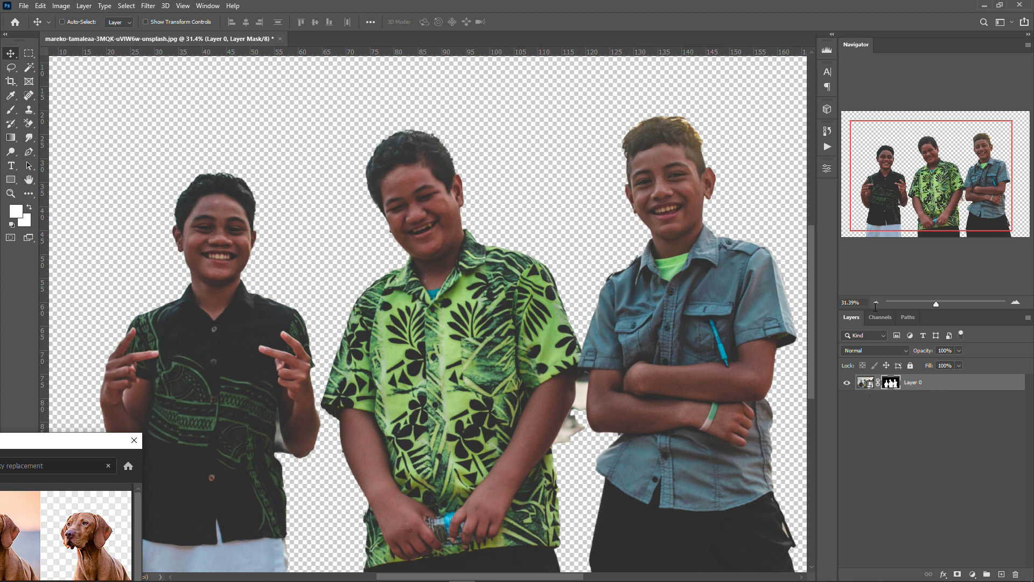
# - Set the foreground color and brush on the layer mask over the leftover background between the middle boy and the one in the blue shirt
pyautogui.click(16, 211)
pyautogui.moveTo(596, 435); pyautogui.dragTo(557, 484)
pyautogui.click(798, 342)
pyautogui.press('v')
pyautogui.keyDown('alt'); pyautogui.scroll(2, 644, 415); pyautogui.keyUp('alt')
pyautogui.press('b')
pyautogui.moveTo(539, 435)
pyautogui.mouseDown()
pyautogui.moveTo(538, 445)
pyautogui.moveTo(533, 425)
pyautogui.moveTo(516, 456)
pyautogui.moveTo(540, 426)
pyautogui.moveTo(549, 384)
pyautogui.moveTo(548, 455)
pyautogui.mouseUp()
pyautogui.keyDown('alt'); pyautogui.scroll(-3, 547, 455); pyautogui.keyUp('alt')
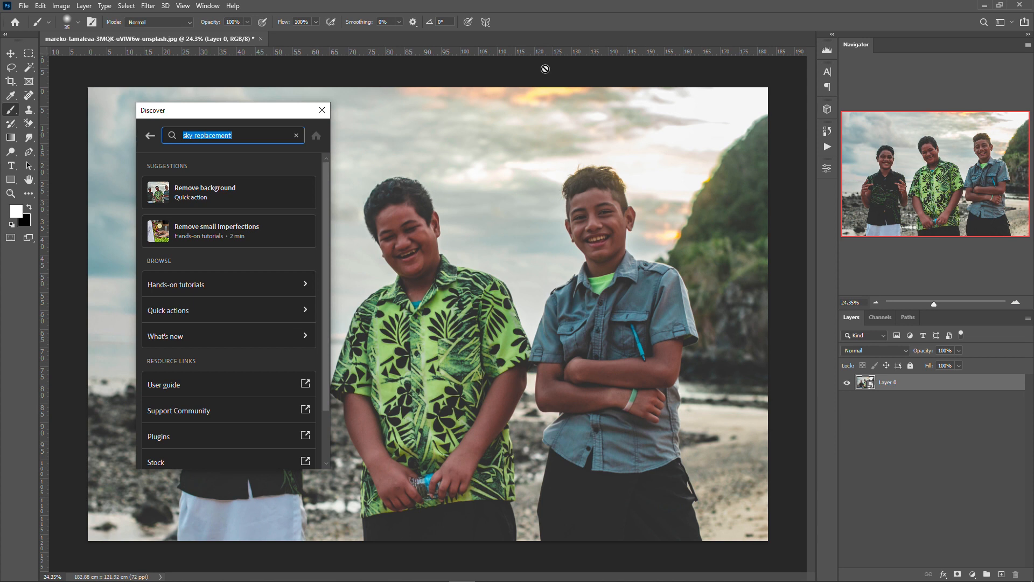
# - Apply the Make B/W background quick action to the photo of the three boys and move the Discover window off the image
pyautogui.click(261, 312)
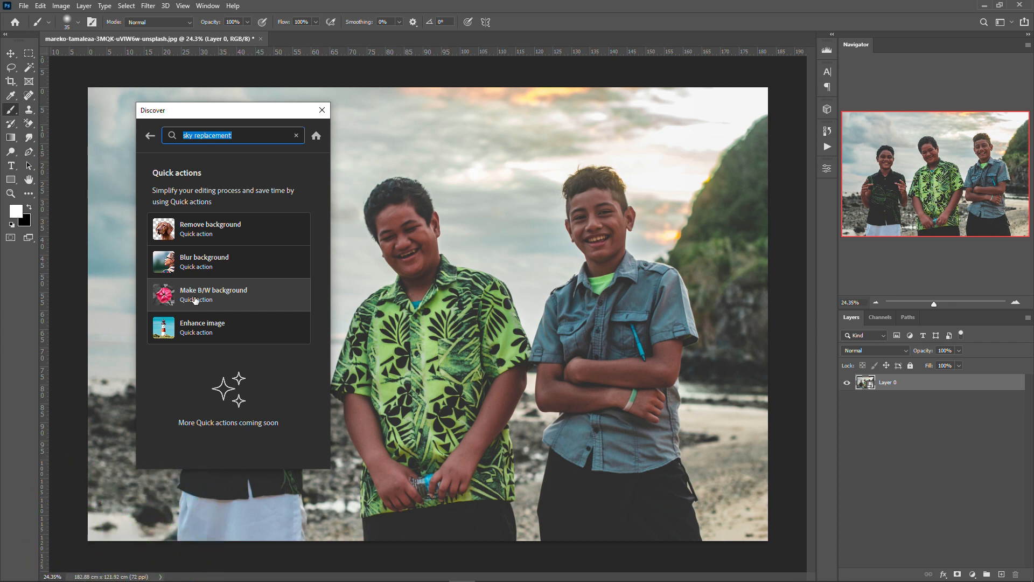
pyautogui.click(268, 296)
pyautogui.click(228, 343)
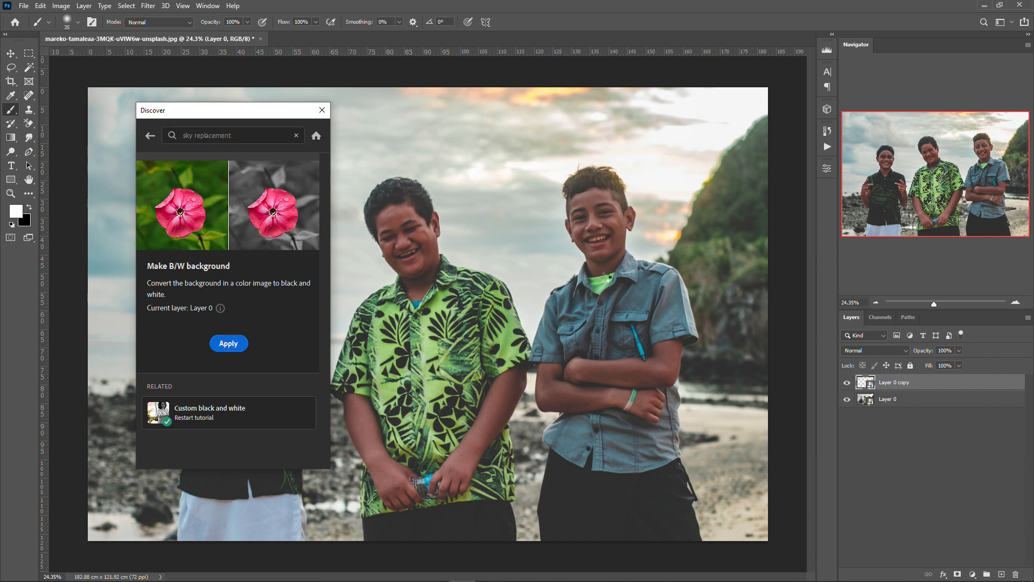
pyautogui.moveTo(280, 113); pyautogui.dragTo(36, 105)
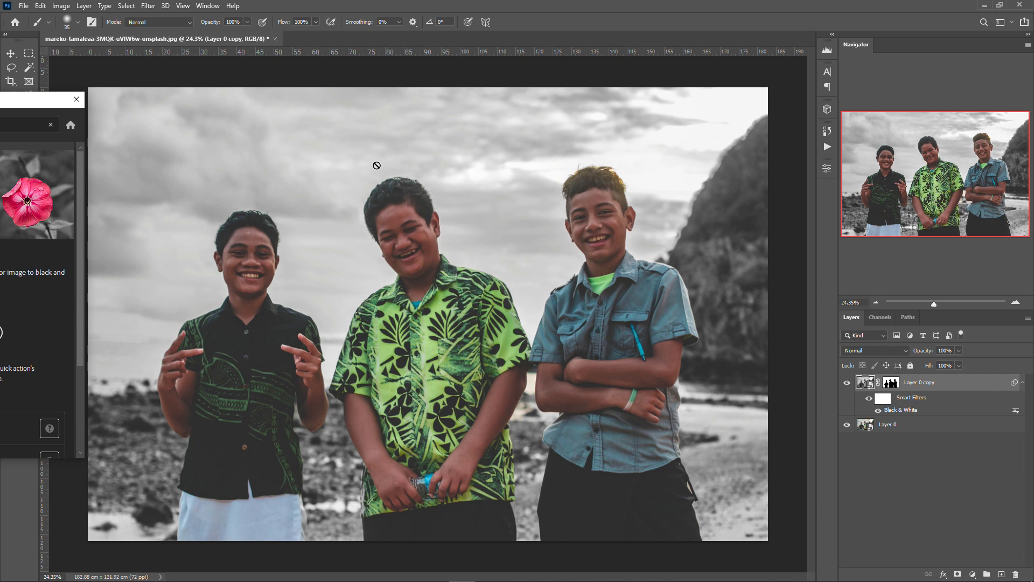
# - Bring the Discover window back over the photo and revert the Make B/W background quick action
pyautogui.moveTo(28, 103); pyautogui.dragTo(246, 125)
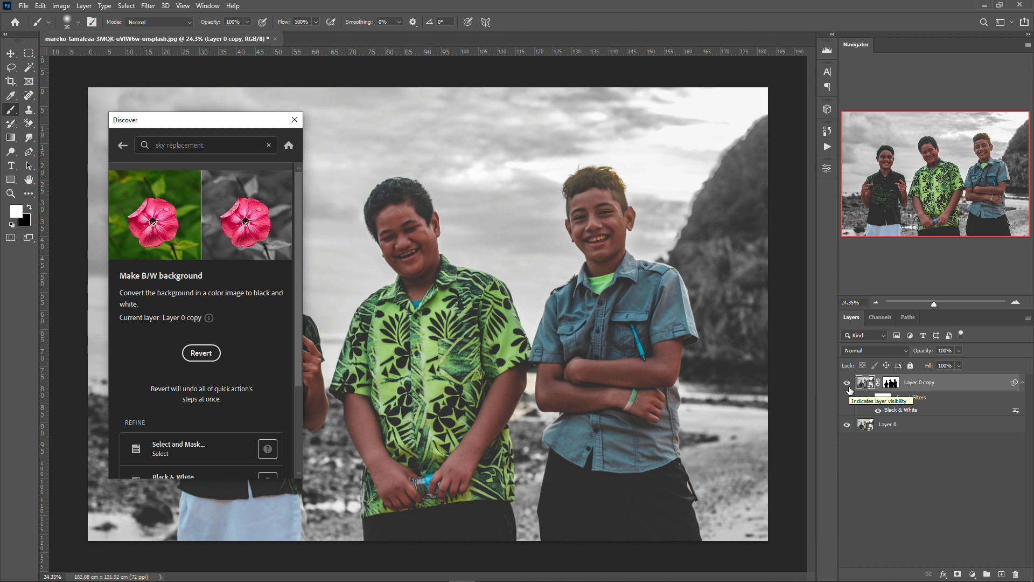
pyautogui.click(201, 353)
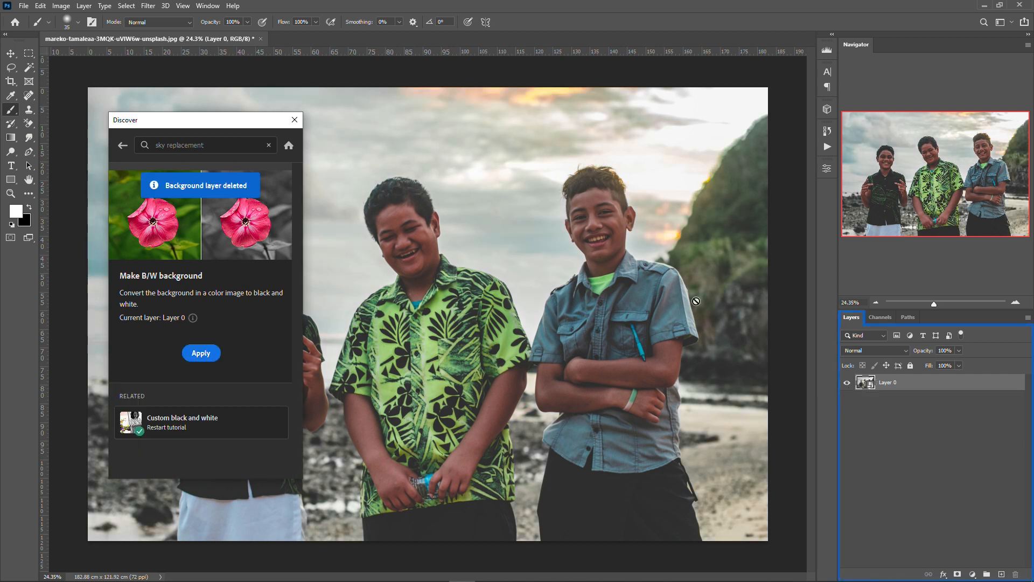
pyautogui.click(946, 458)
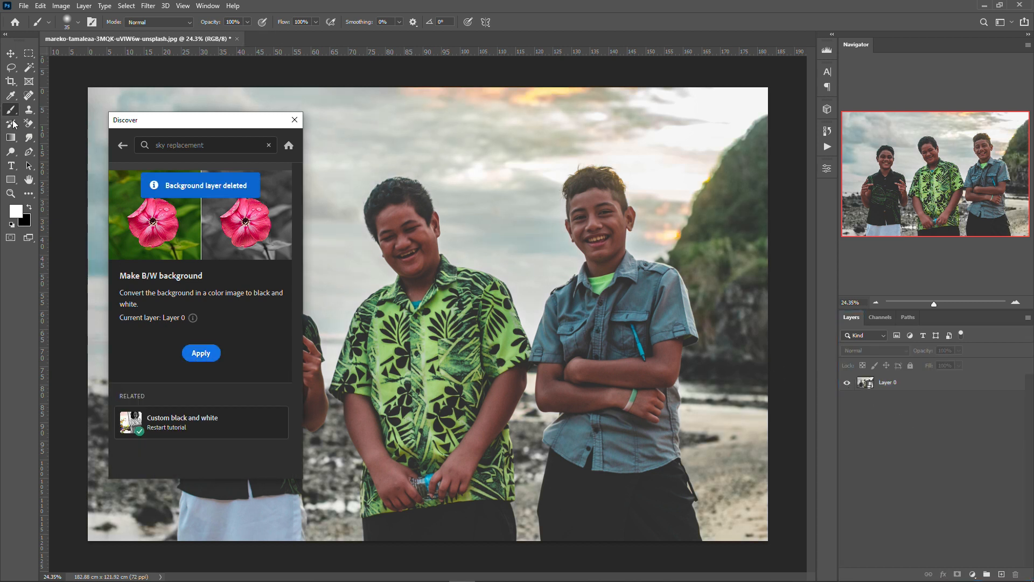
# - Apply the Blur background quick action to the photo of the three boys and close the Discover window
pyautogui.click(123, 150)
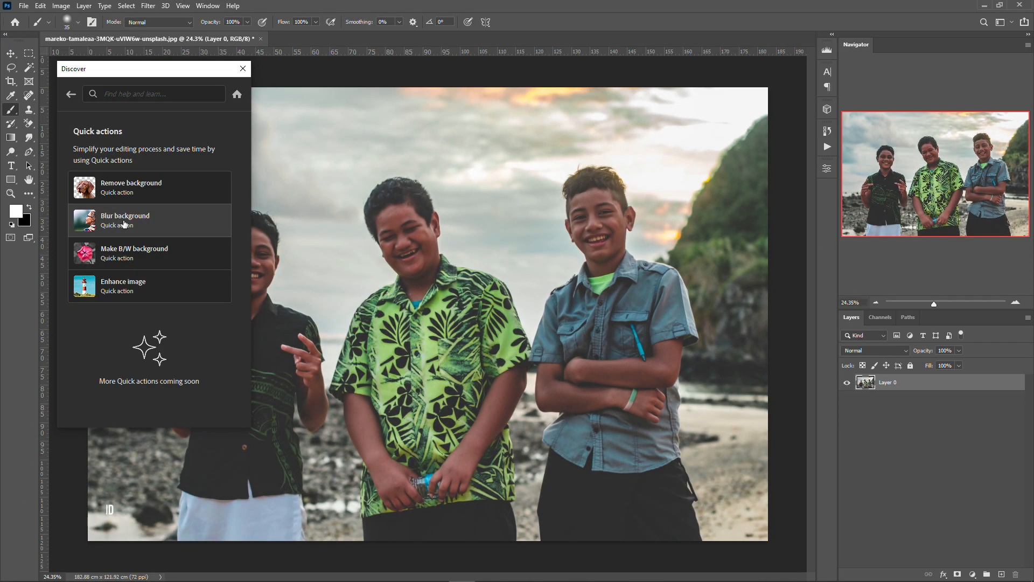
pyautogui.click(159, 227)
pyautogui.click(149, 291)
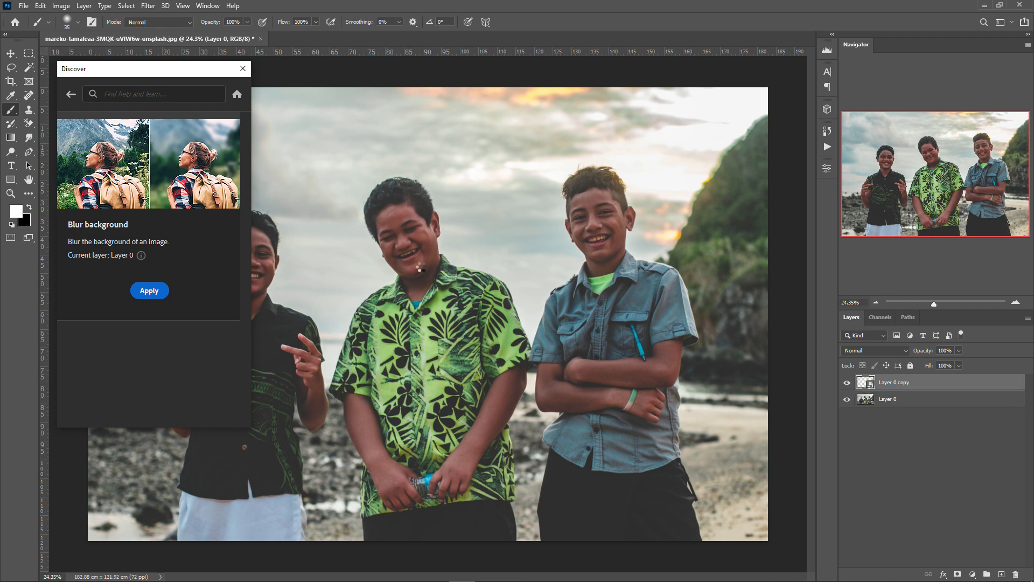
pyautogui.moveTo(184, 76); pyautogui.dragTo(1, 89)
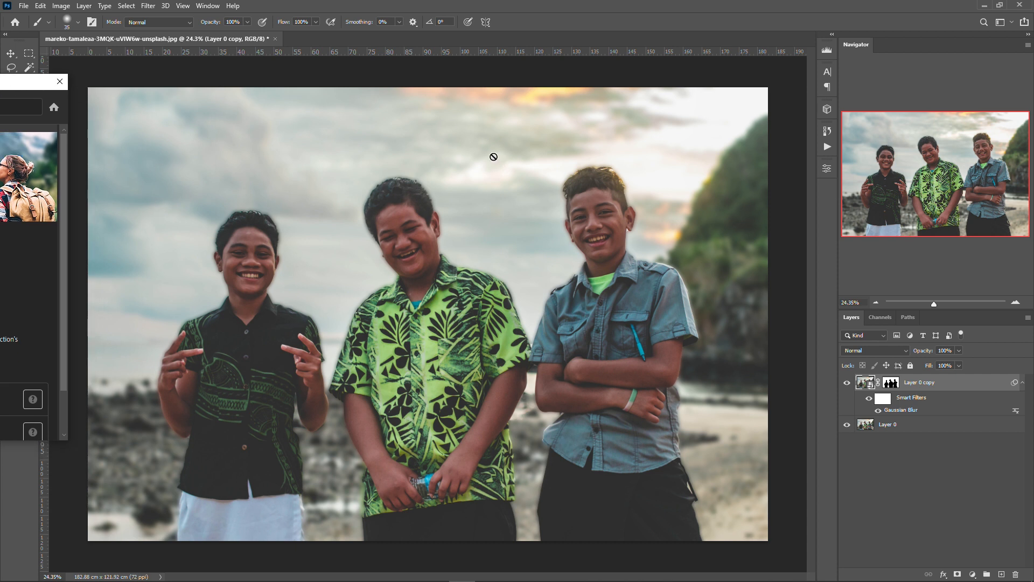
pyautogui.click(60, 82)
# - Compare the blurred background with the original by toggling the Layer 0 copy, and inspect the edges around the boys' hair and shoulders
pyautogui.scroll(2, 377, 205)
pyautogui.scroll(-2, 377, 205)
pyautogui.click(847, 382)
pyautogui.click(848, 382)
pyautogui.scroll(3, 488, 271)
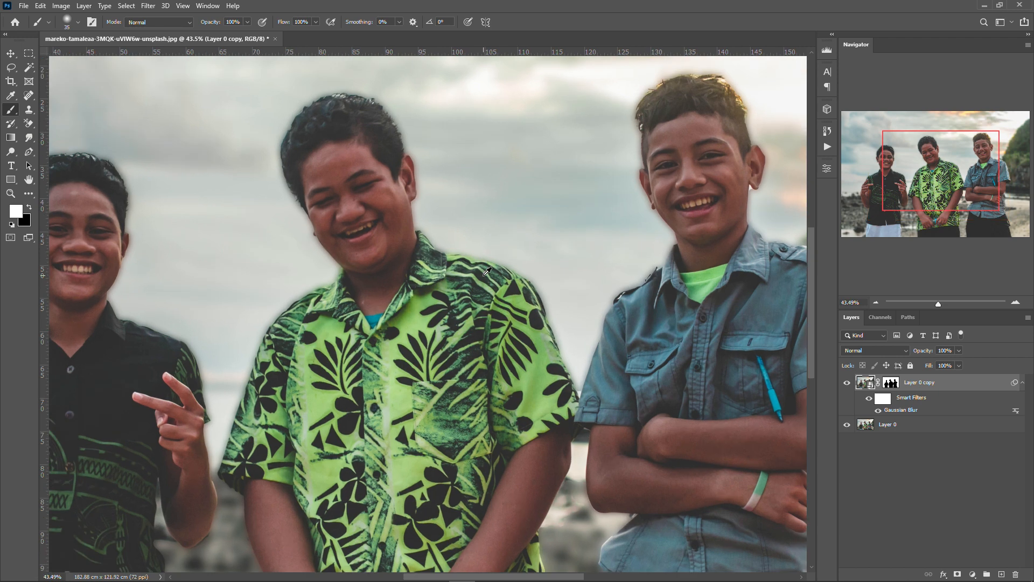
pyautogui.scroll(-3, 487, 271)
pyautogui.scroll(1, 487, 271)
pyautogui.scroll(-1, 488, 271)
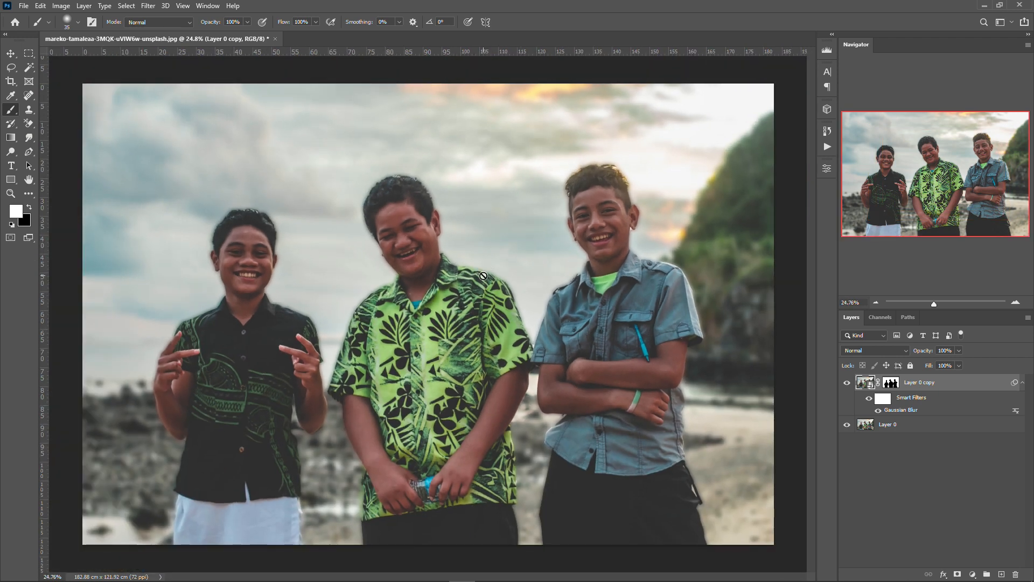
pyautogui.scroll(1, 431, 249)
pyautogui.scroll(-1, 422, 244)
pyautogui.scroll(3, 419, 247)
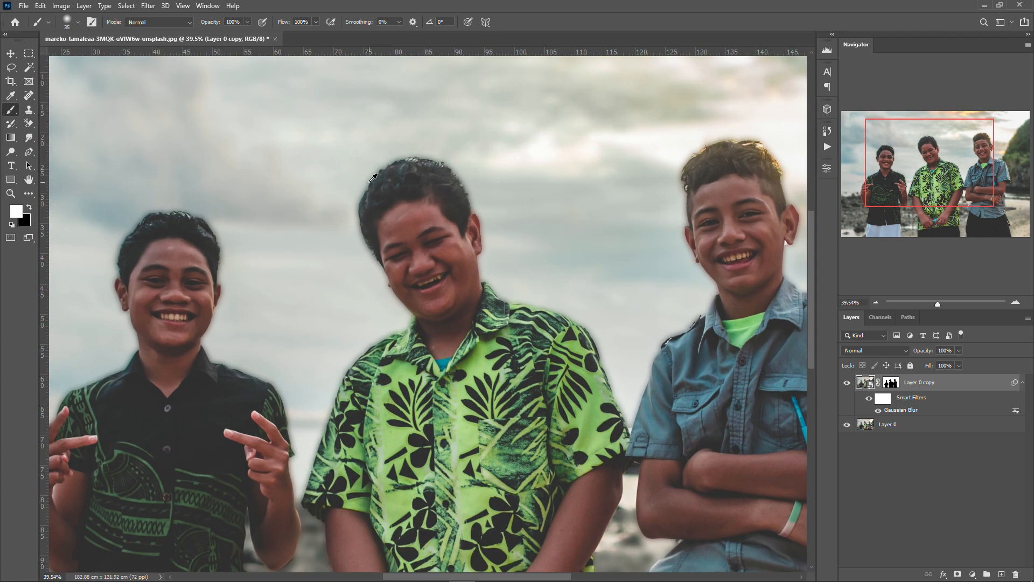
pyautogui.scroll(-3, 373, 178)
pyautogui.scroll(1, 373, 177)
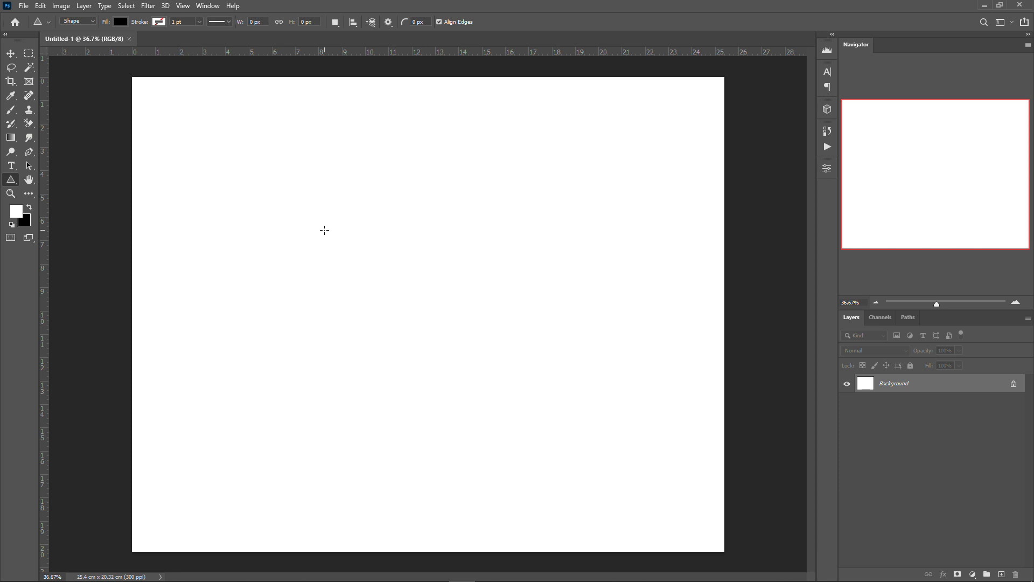
# - Draw a black triangle about 7.5 cm wide and 6.5 cm high and move it into the canvas's upper-left area
pyautogui.moveTo(250, 162); pyautogui.dragTo(463, 351)
pyautogui.scroll(3, 347, 178)
pyautogui.scroll(-3, 347, 177)
pyautogui.press('v')
pyautogui.moveTo(368, 269); pyautogui.dragTo(302, 222)
# - Draw a black rectangle about 8 cm wide and 7.2 cm high beside the triangle with the Rectangle tool
pyautogui.click(11, 179)
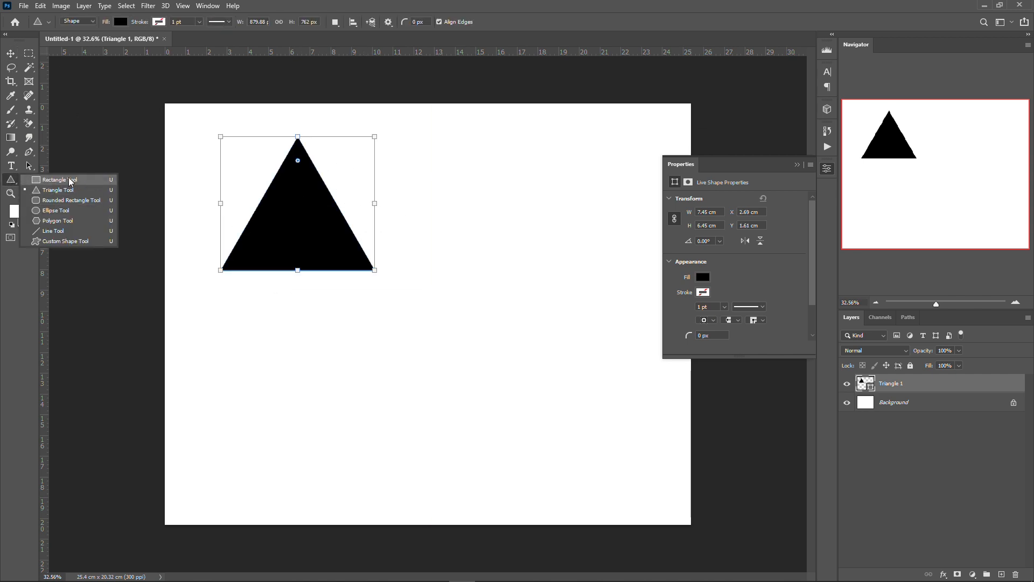
pyautogui.click(43, 179)
pyautogui.click(797, 165)
pyautogui.scroll(2, 485, 189)
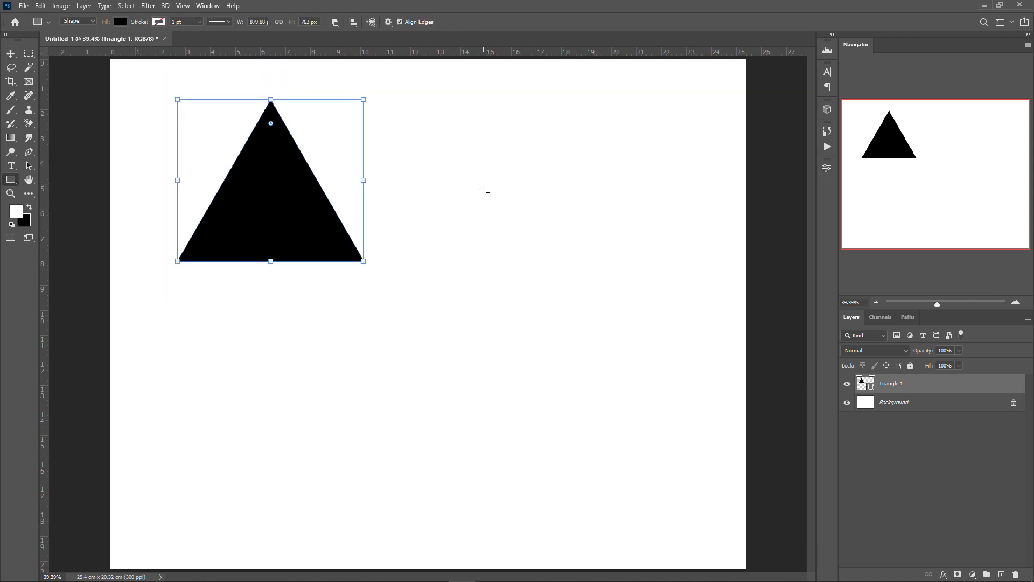
pyautogui.scroll(-3, 406, 206)
pyautogui.moveTo(438, 185); pyautogui.dragTo(589, 320)
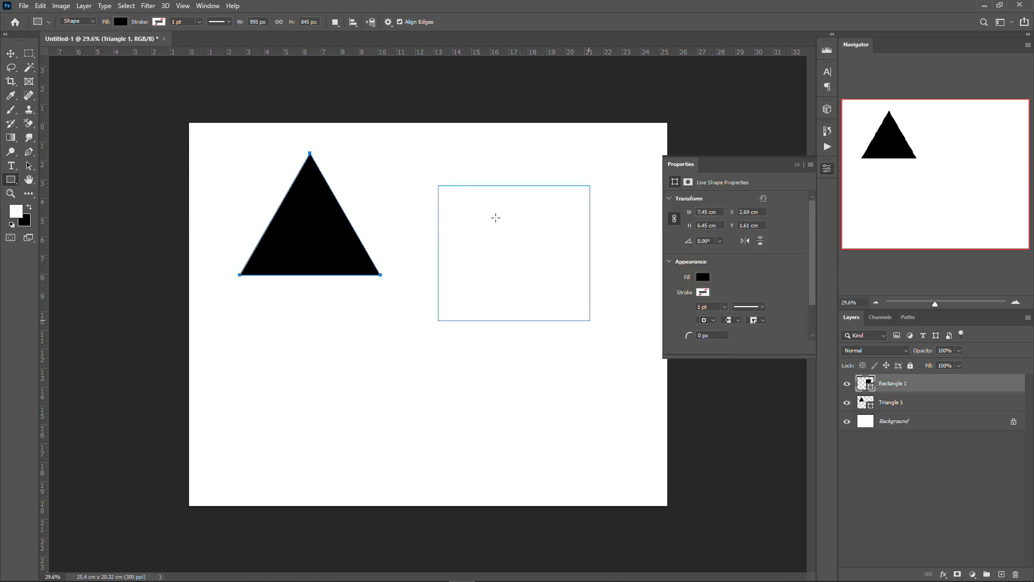
pyautogui.scroll(5, 451, 264)
pyautogui.scroll(-4, 389, 264)
pyautogui.scroll(1, 590, 198)
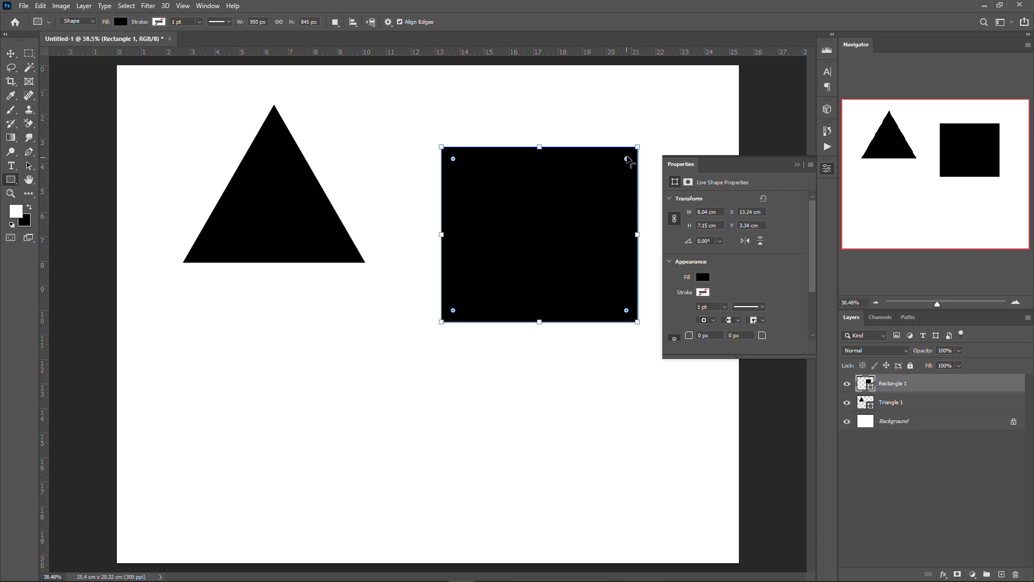
# - Round all four corners of the rectangle slightly with its on-canvas radius control and collapse its properties
pyautogui.moveTo(627, 161)
pyautogui.mouseDown()
pyautogui.moveTo(587, 190)
pyautogui.moveTo(627, 158)
pyautogui.mouseUp()
pyautogui.click(798, 164)
pyautogui.scroll(-2, 517, 157)
pyautogui.scroll(1, 630, 156)
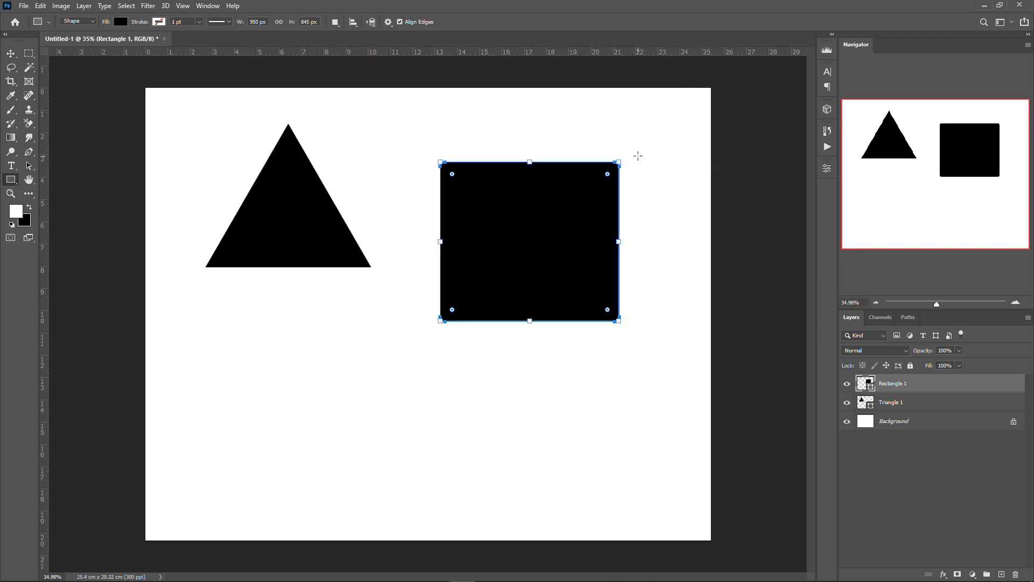
# - Rotate the rounded rectangle and give its topmost corner a much larger radius, placing the shape level with the triangle
pyautogui.moveTo(628, 157); pyautogui.dragTo(643, 266)
pyautogui.moveTo(553, 162); pyautogui.dragTo(537, 254)
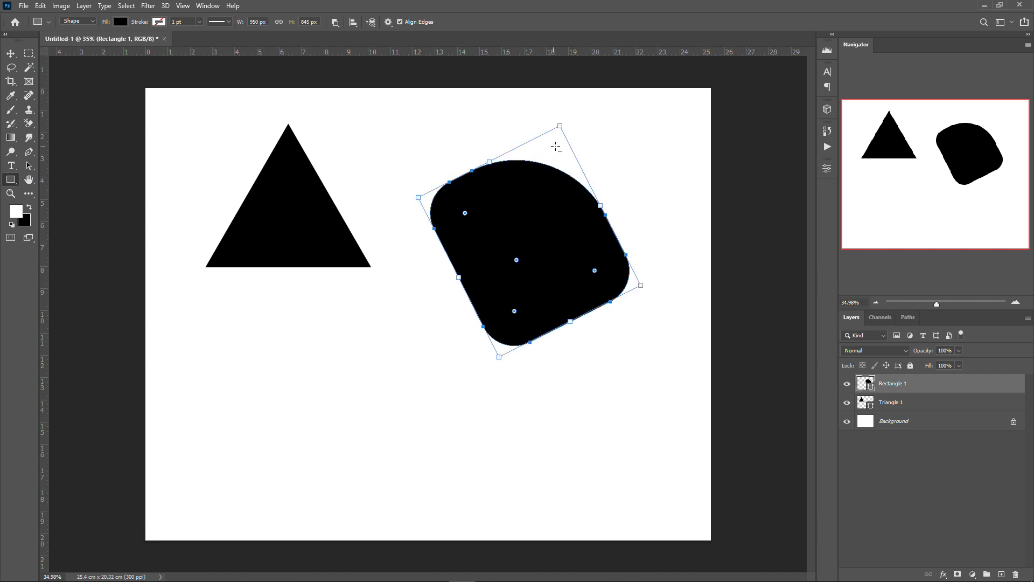
pyautogui.press('v')
pyautogui.moveTo(522, 217); pyautogui.dragTo(538, 168)
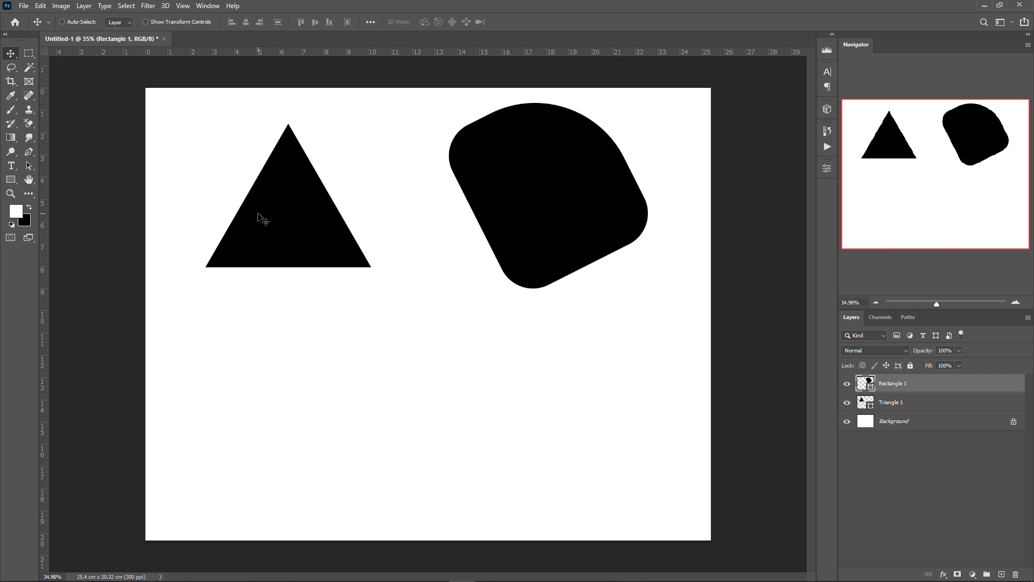
# - Create a second equilateral triangle below the other shapes from a 950 px width, 845 px height and 0 px corner radius
pyautogui.click(13, 179)
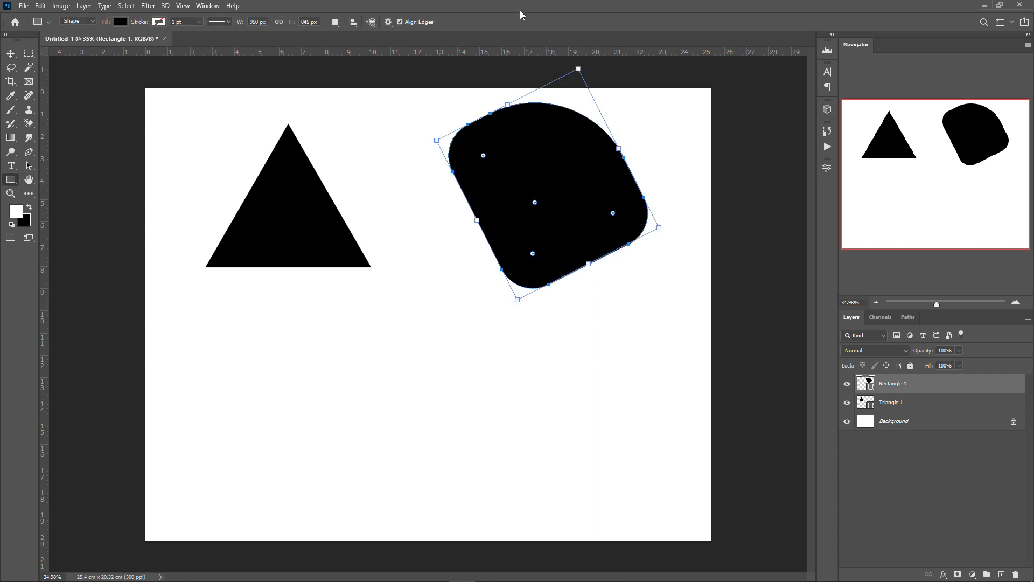
pyautogui.rightClick(12, 180)
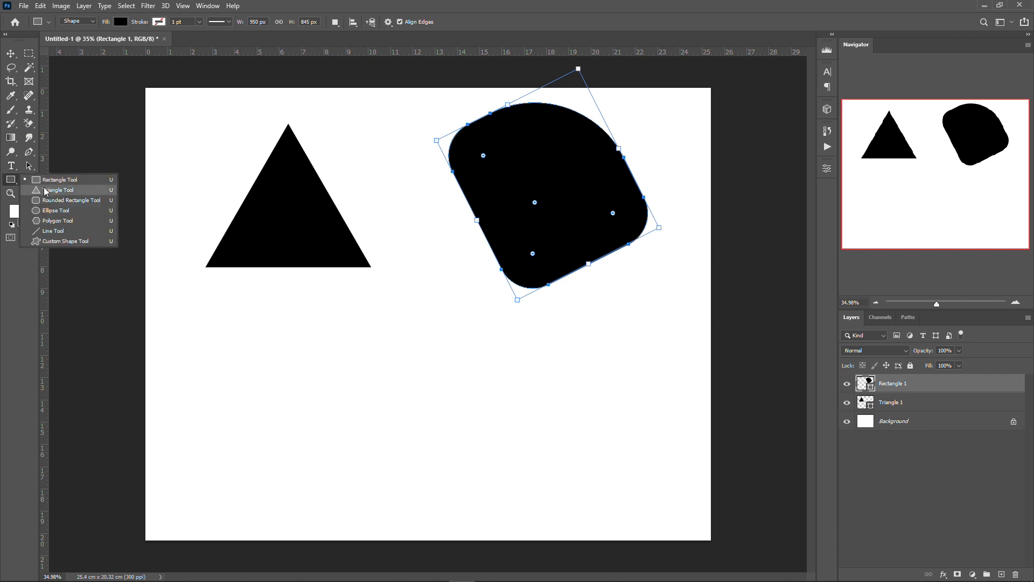
pyautogui.click(45, 191)
pyautogui.click(329, 358)
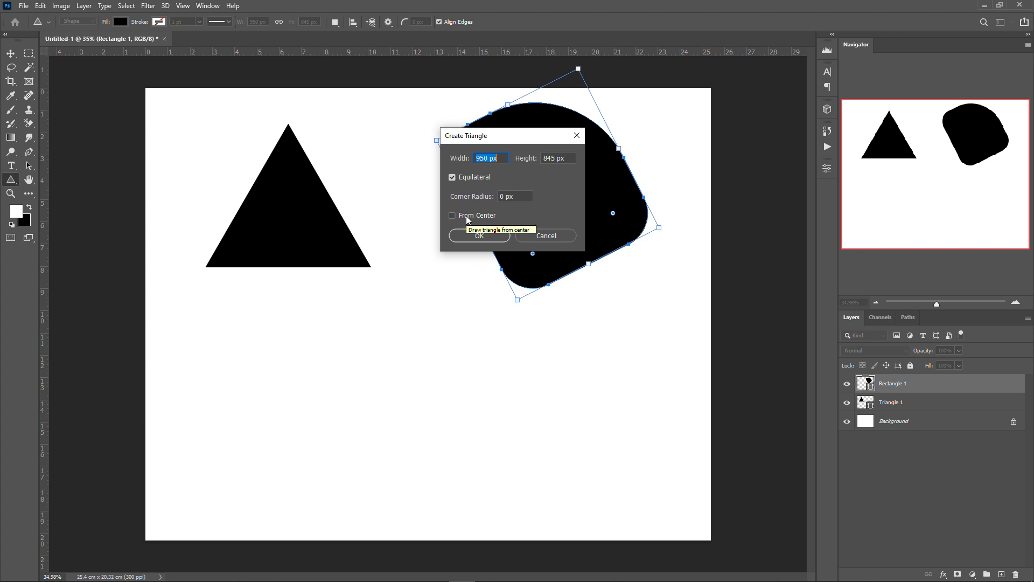
pyautogui.click(494, 236)
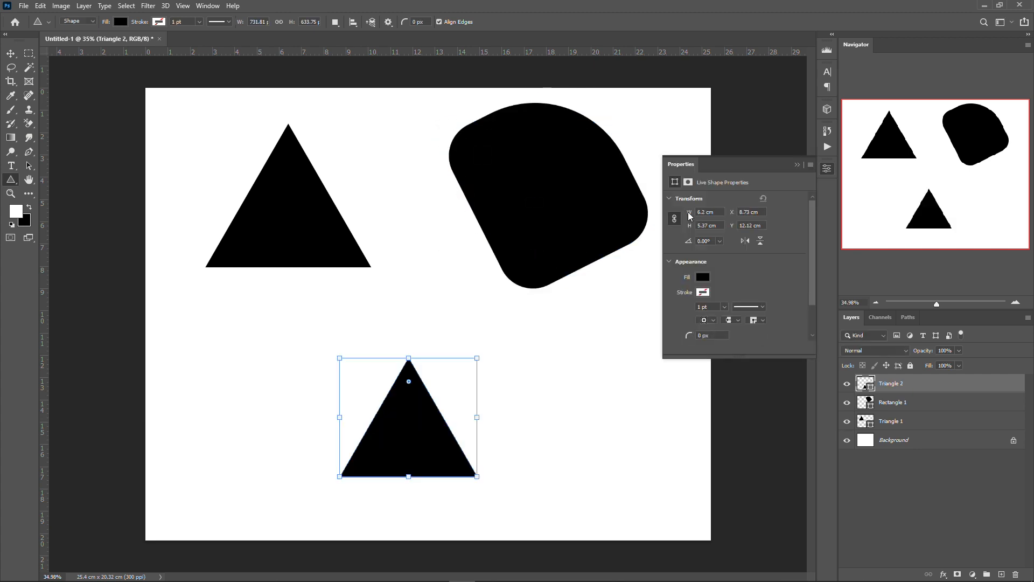
pyautogui.scroll(5, 389, 418)
pyautogui.scroll(-5, 379, 414)
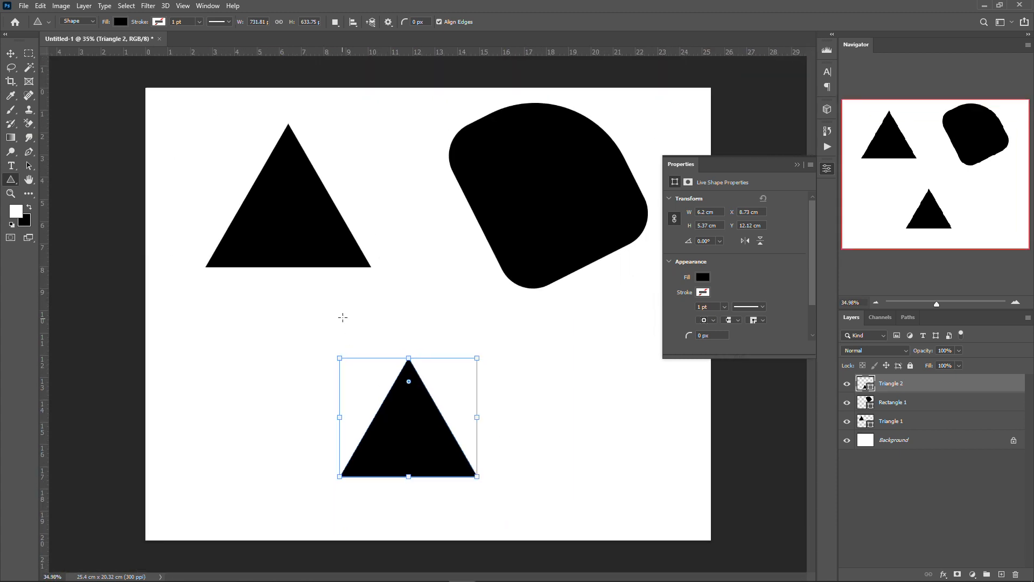
pyautogui.press('v')
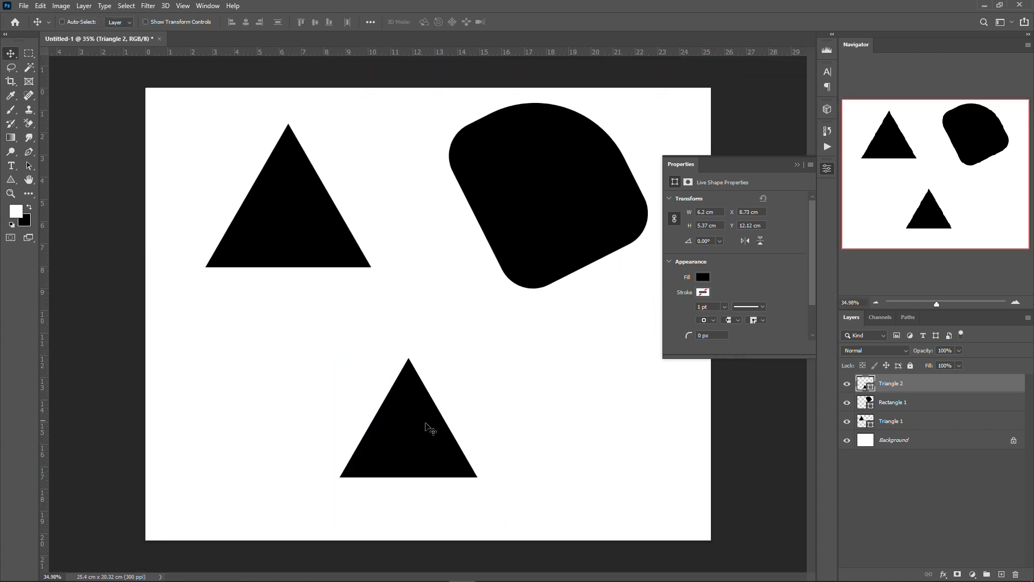
pyautogui.click(797, 164)
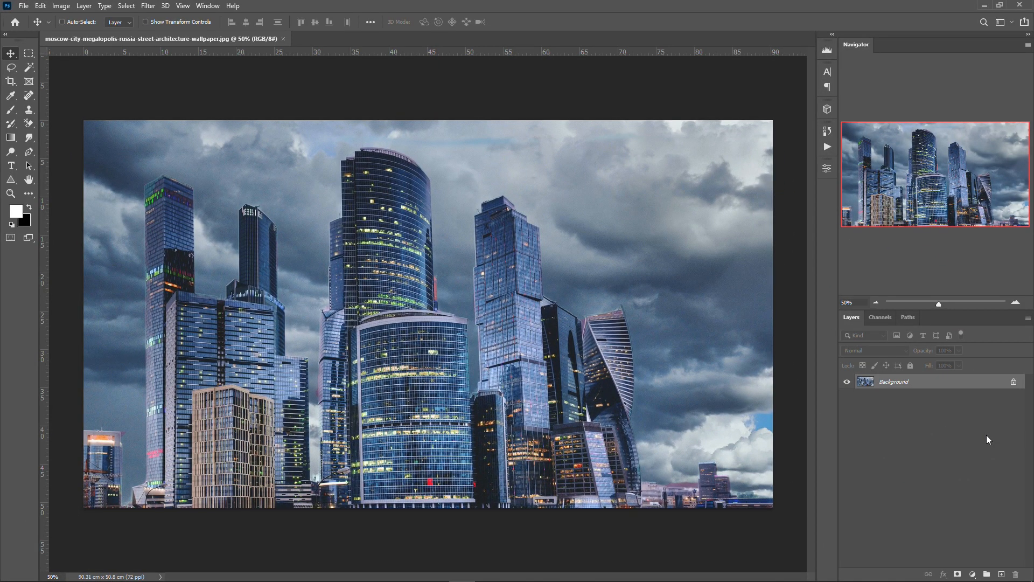
# - Search Discover for "black and white" and use it to add a Black & White adjustment layer over the skyline photo
pyautogui.click(235, 5)
pyautogui.click(241, 17)
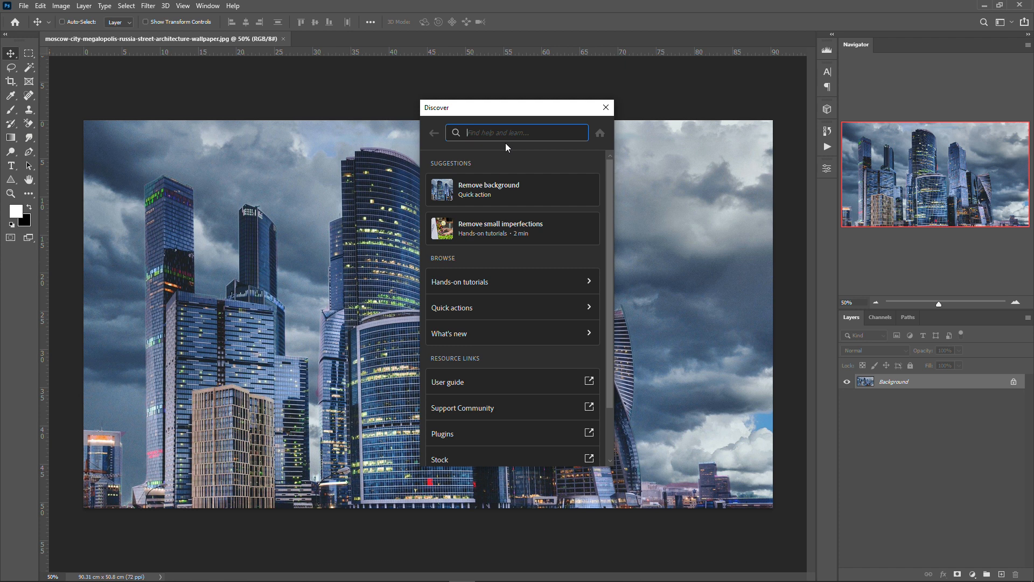
pyautogui.write('black and white')
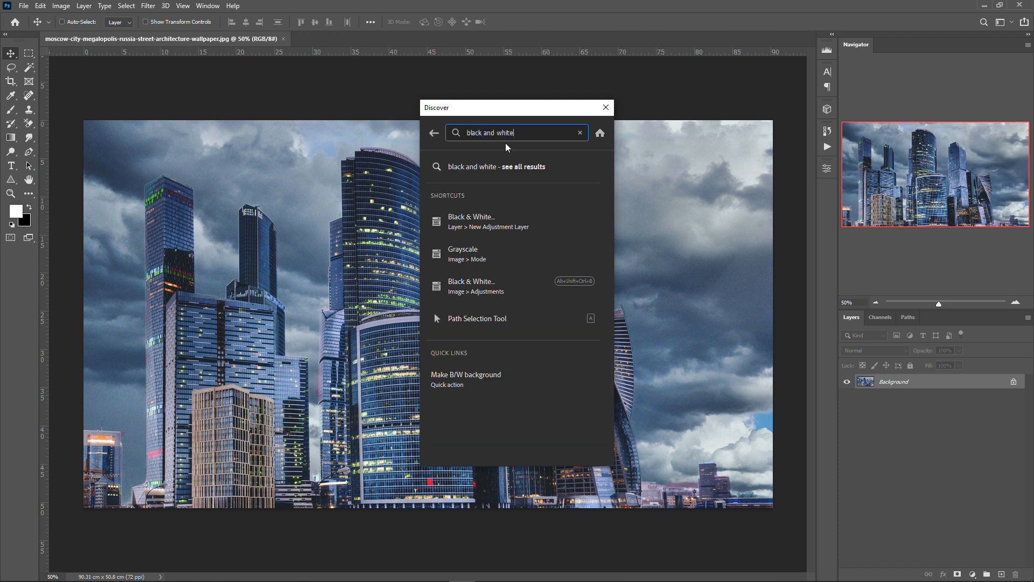
pyautogui.moveTo(492, 222)
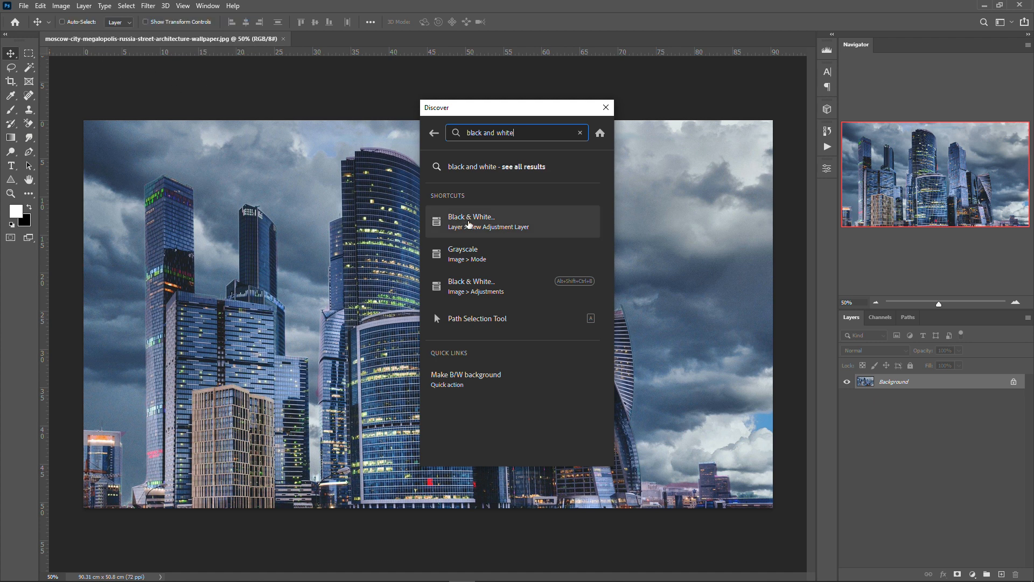
pyautogui.click(469, 224)
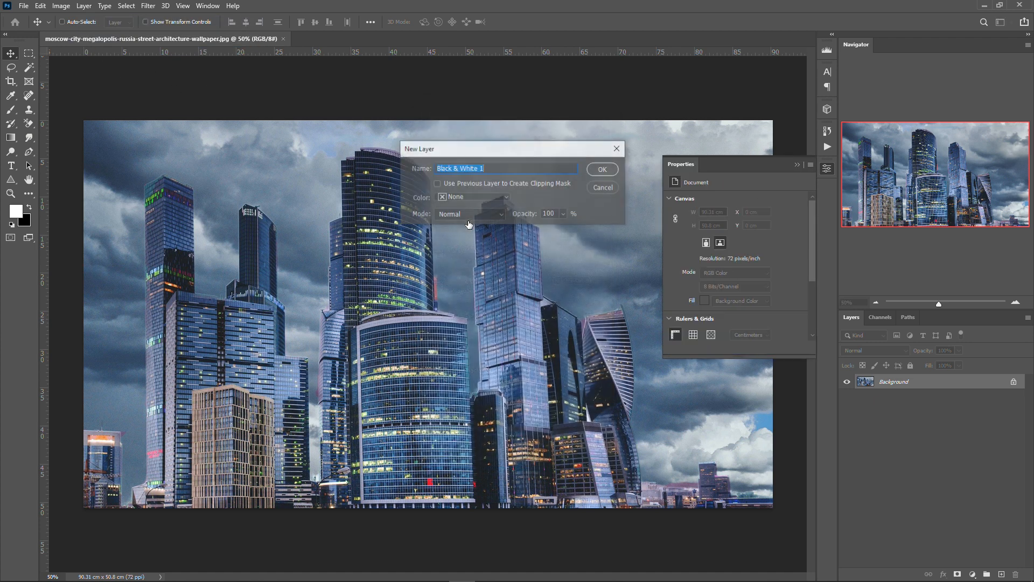
pyautogui.click(602, 170)
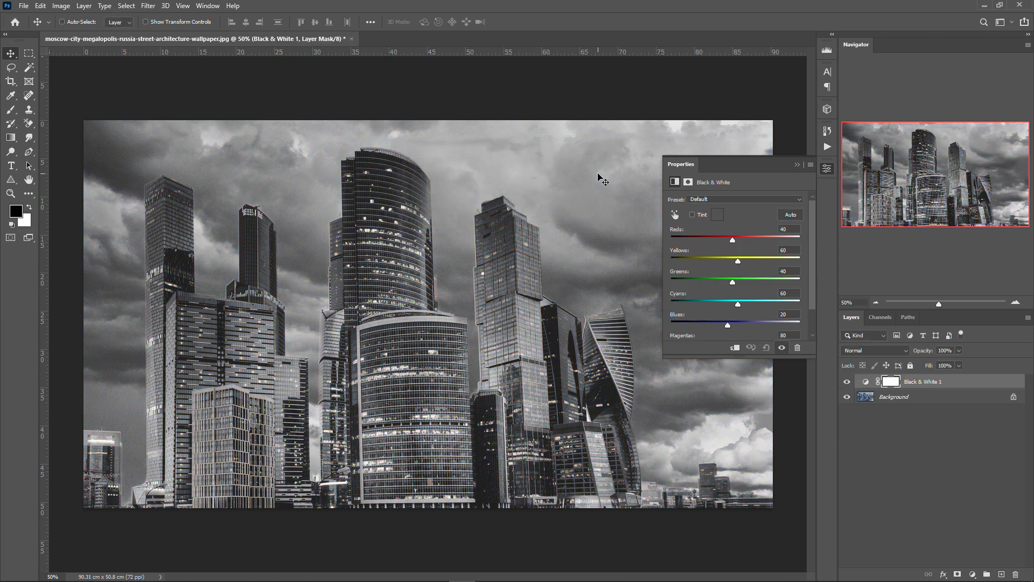
pyautogui.click(798, 164)
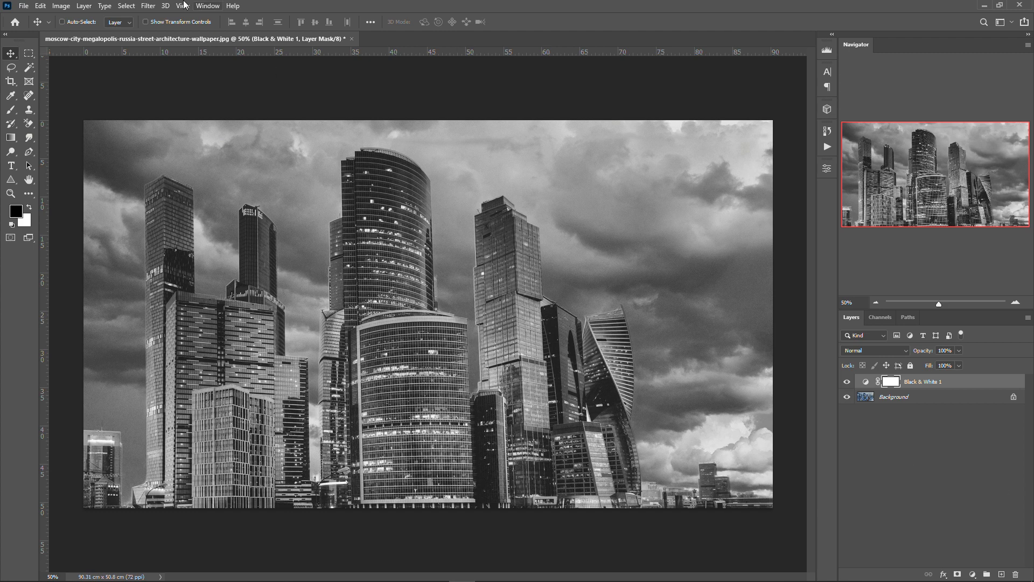
# - Reopen Discover and show its list of hands-on tutorials
pyautogui.click(233, 5)
pyautogui.click(249, 18)
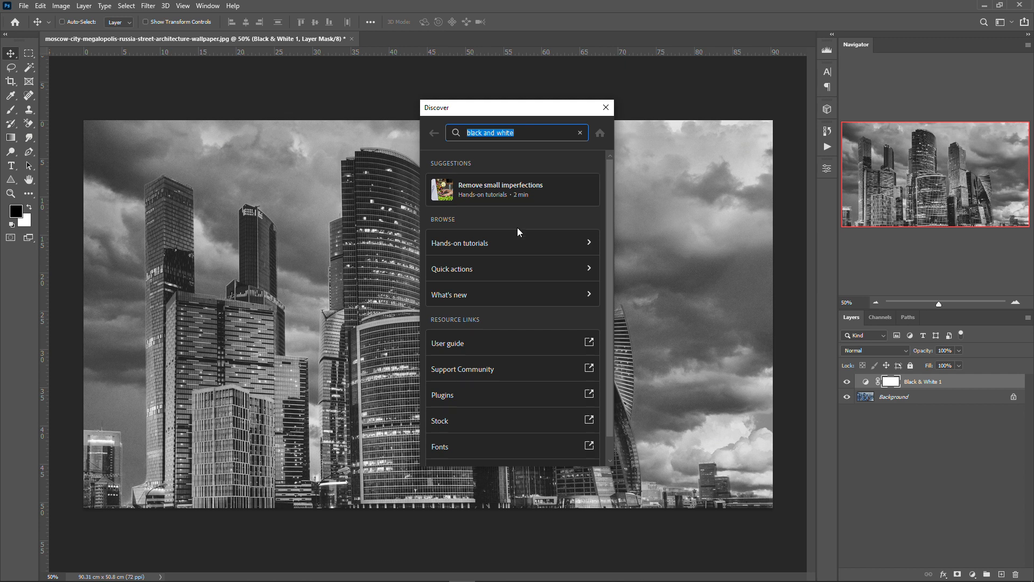
pyautogui.click(516, 243)
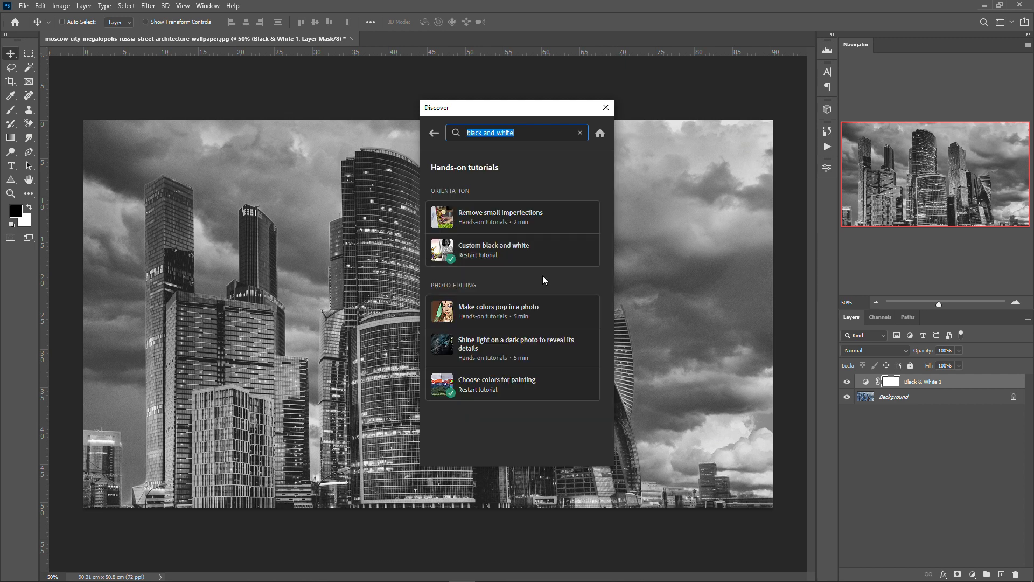
# - Open the "Remove small imperfections" hands-on tutorial in Discover and start it
pyautogui.click(554, 225)
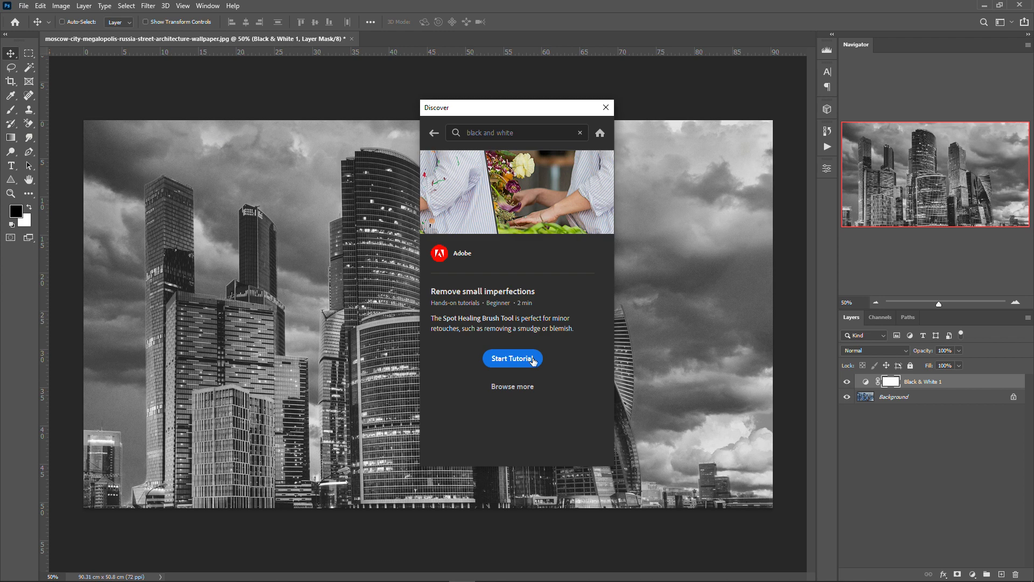
pyautogui.click(501, 359)
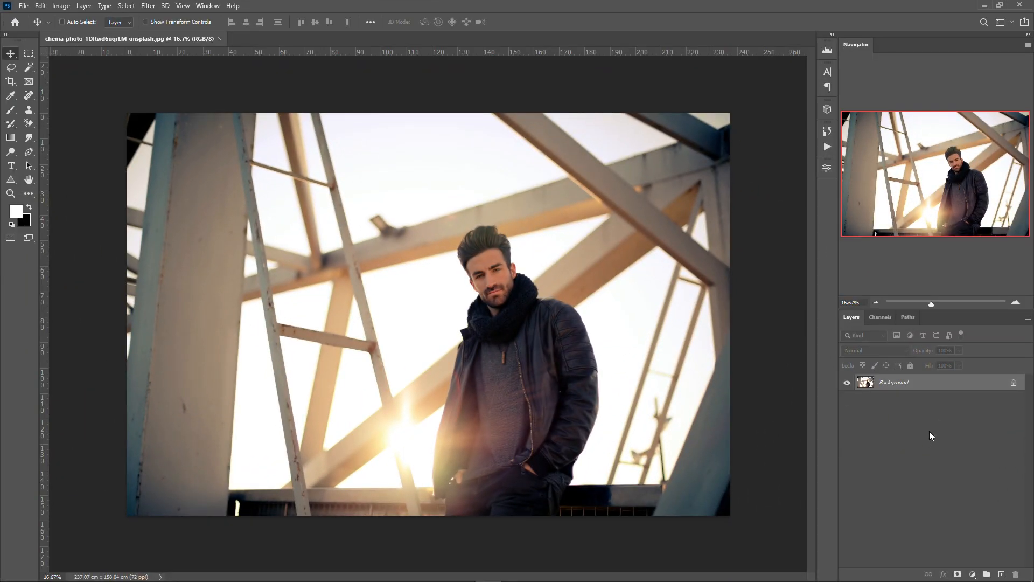
# - Search the brush presets for "grunge" and choose the Grunge 1 brush
pyautogui.click(208, 6)
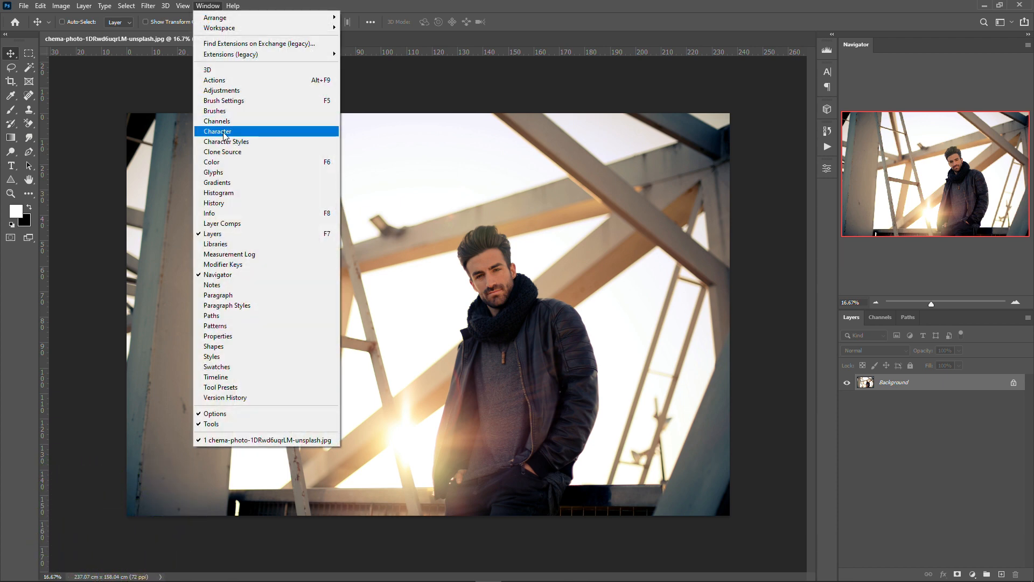
pyautogui.click(218, 111)
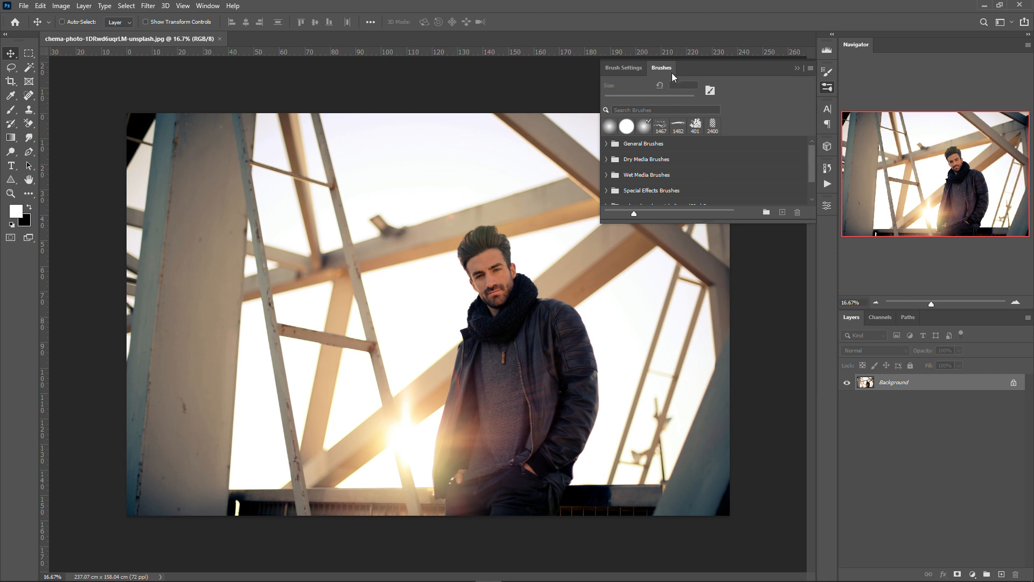
pyautogui.click(666, 110)
pyautogui.write('grunge')
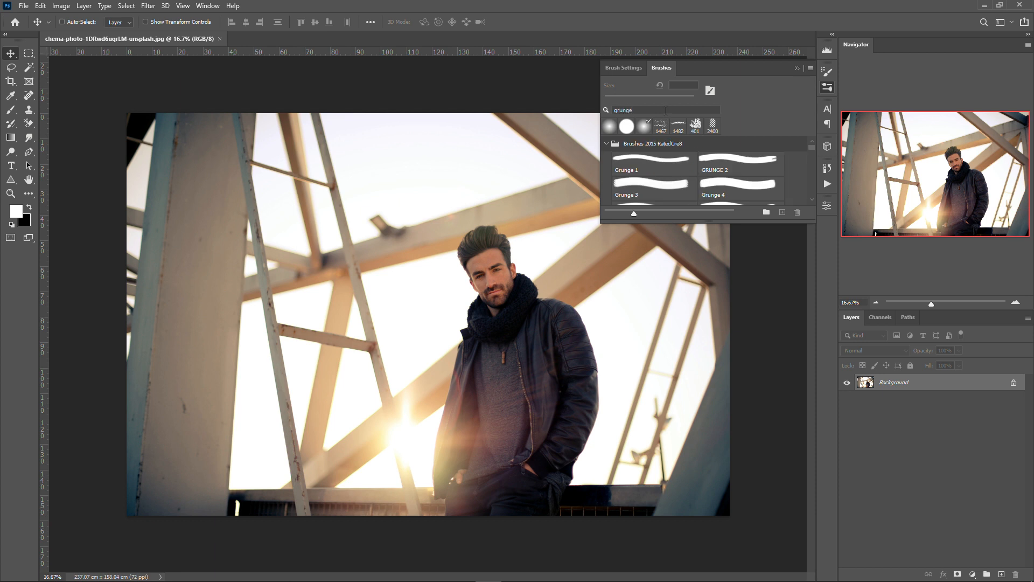
pyautogui.click(665, 166)
# - Try a grunge brush stroke across the man's photo, undo it, and collapse the brush presets
pyautogui.moveTo(431, 245)
pyautogui.mouseDown()
pyautogui.moveTo(505, 251)
pyautogui.moveTo(647, 300)
pyautogui.moveTo(151, 275)
pyautogui.mouseUp()
pyautogui.hotkey('ctrl', 'z')
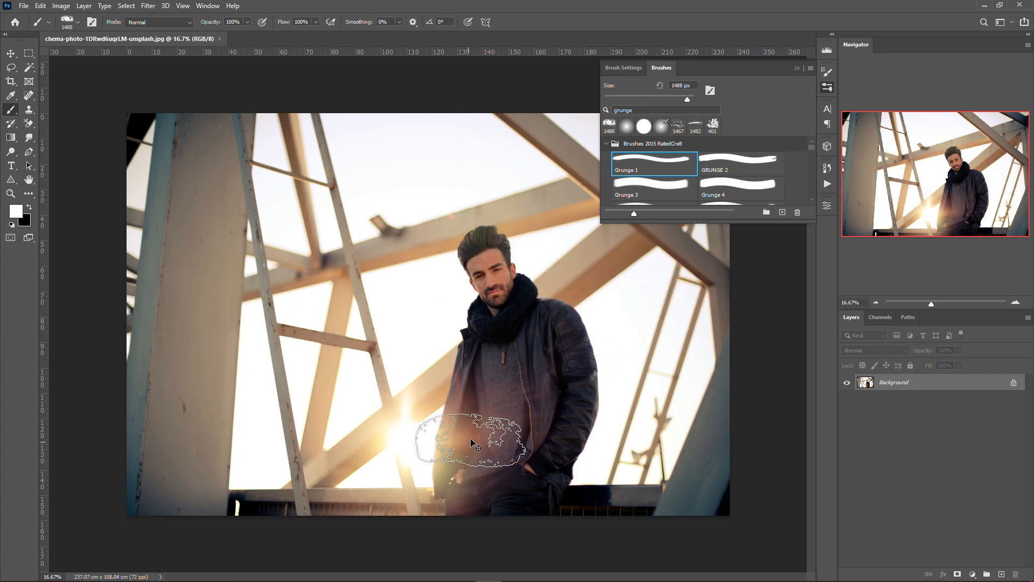
pyautogui.click(796, 71)
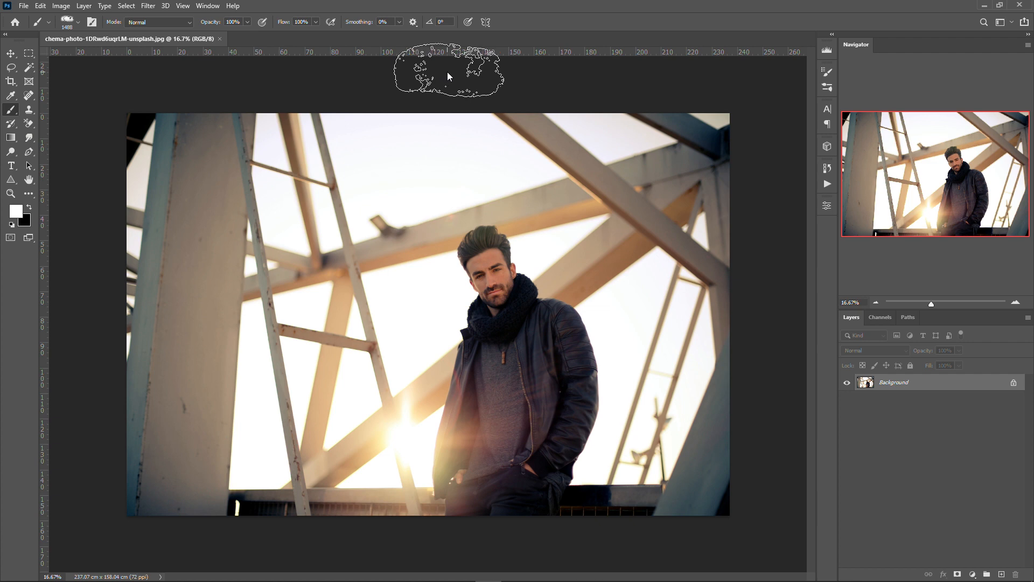
# - Search the colour swatches for "red" and make the RGB red swatch the foreground colour
pyautogui.click(213, 7)
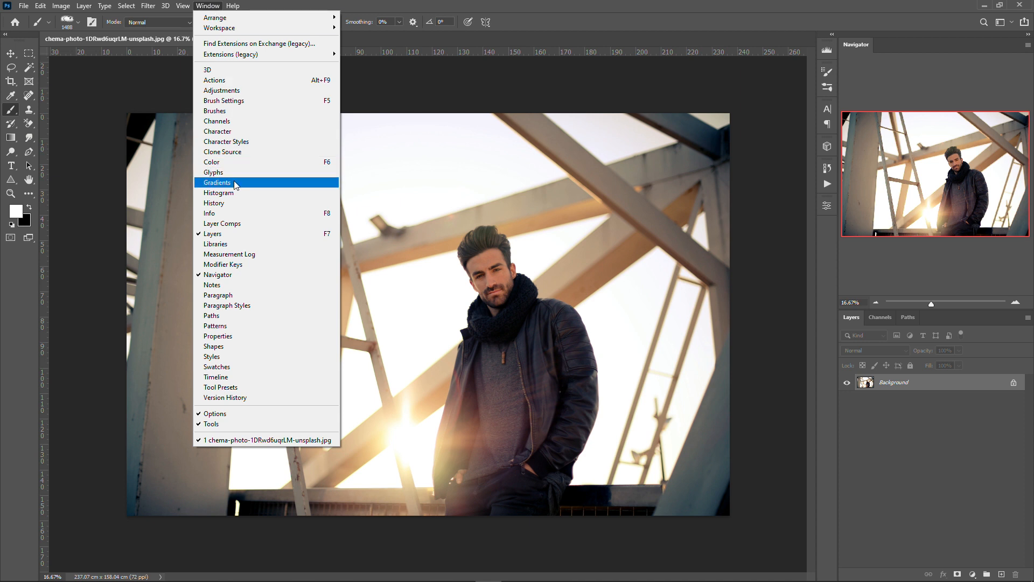
pyautogui.click(213, 161)
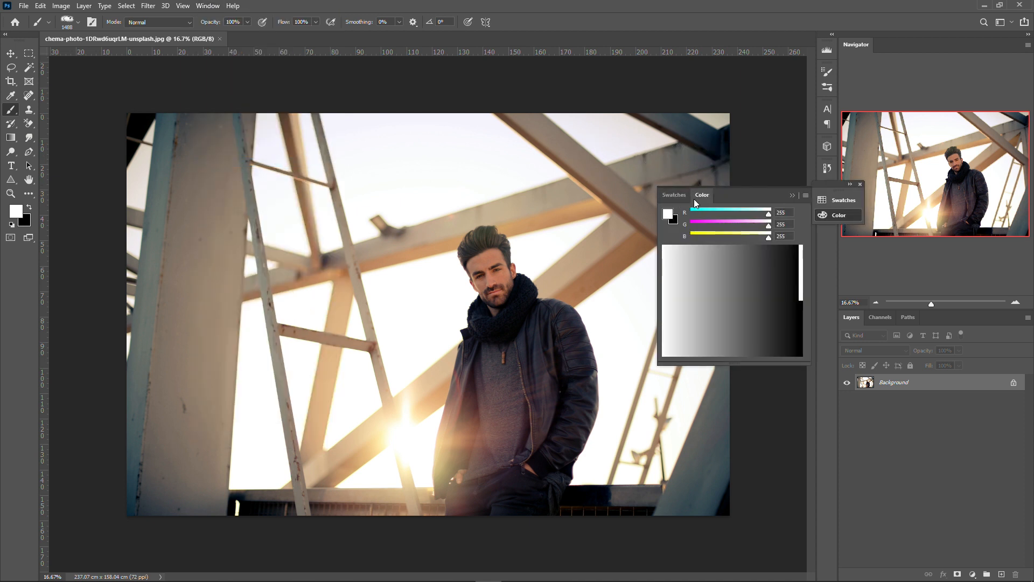
pyautogui.click(678, 197)
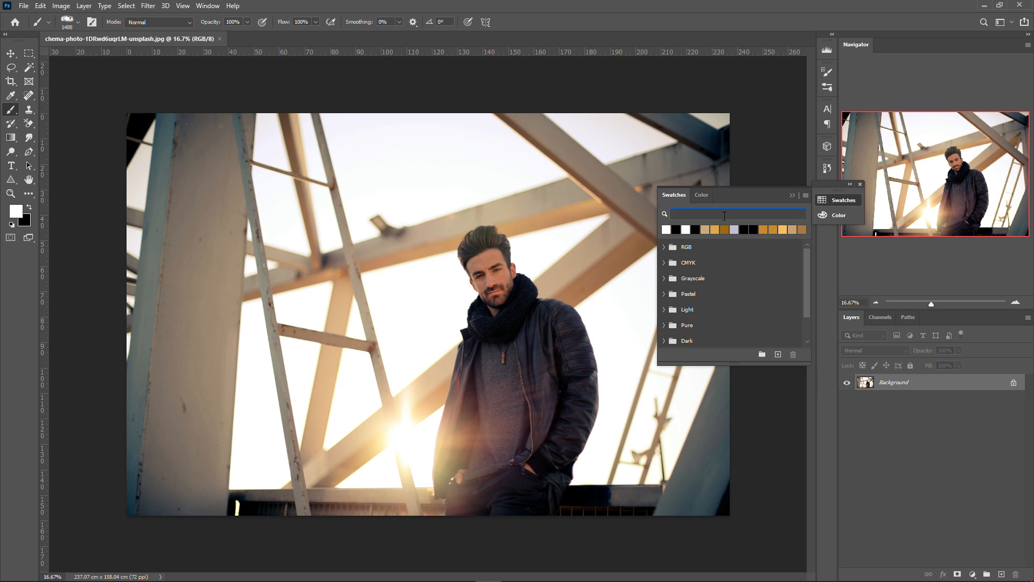
pyautogui.write('red')
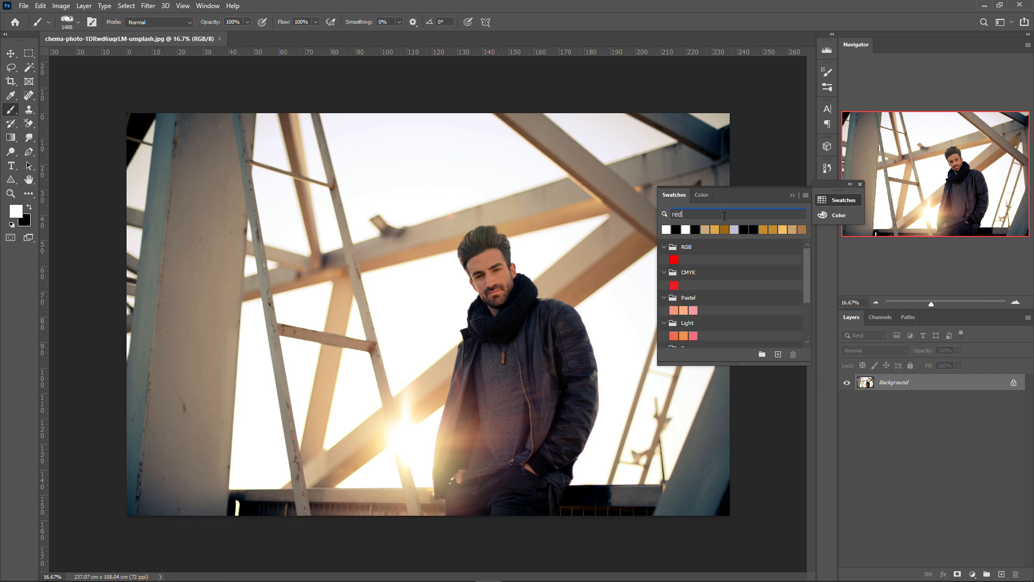
pyautogui.click(674, 260)
# - Try red grunge strokes over the man's face and the background beams, and undo them all
pyautogui.moveTo(464, 259); pyautogui.dragTo(544, 275)
pyautogui.moveTo(371, 205); pyautogui.dragTo(463, 204)
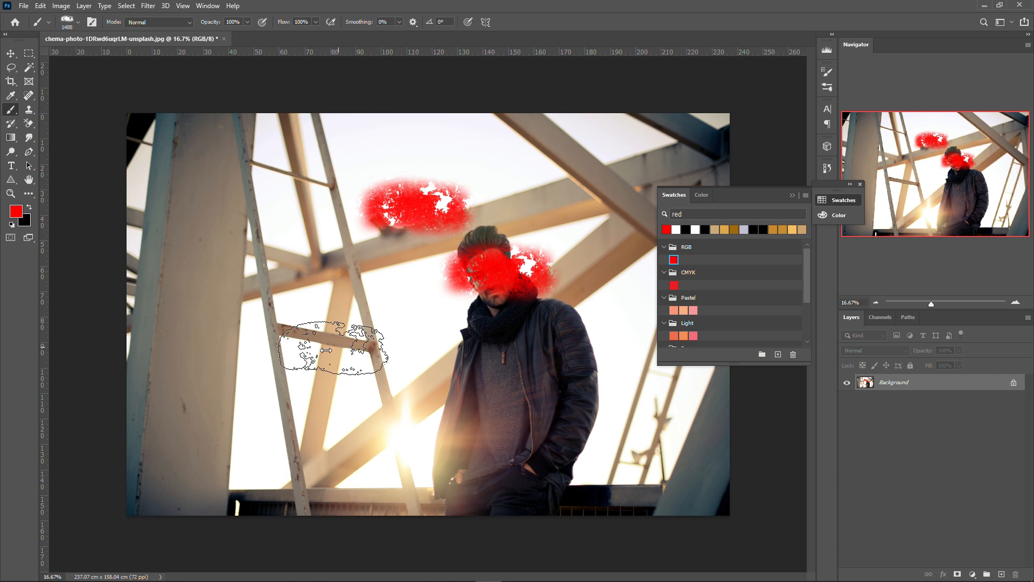
pyautogui.click(326, 350)
pyautogui.click(325, 172)
pyautogui.hotkey('ctrl', 'z')
pyautogui.hotkey('ctrl', 'z')
pyautogui.hotkey('ctrl', 'z')
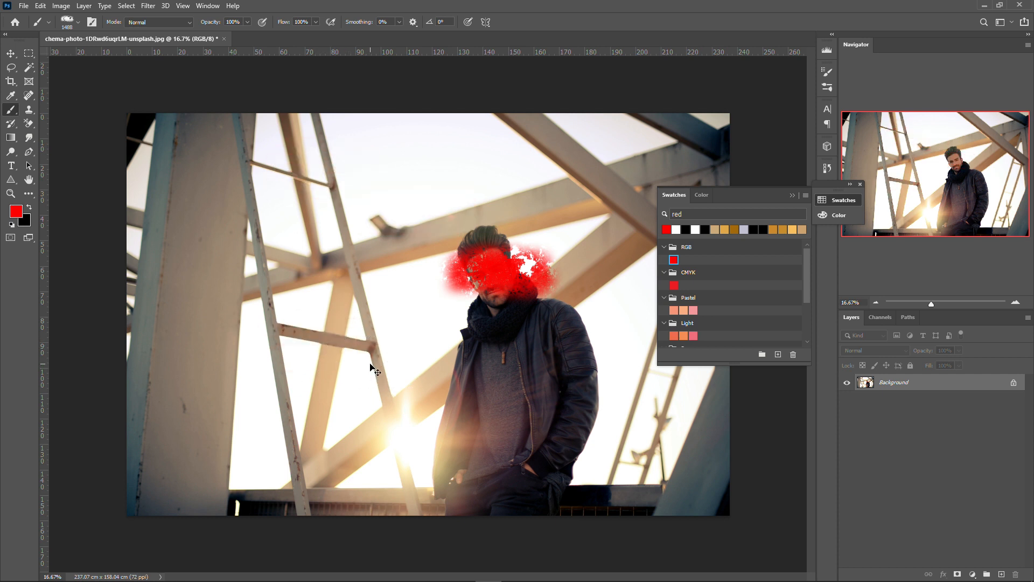
pyautogui.hotkey('ctrl', 'z')
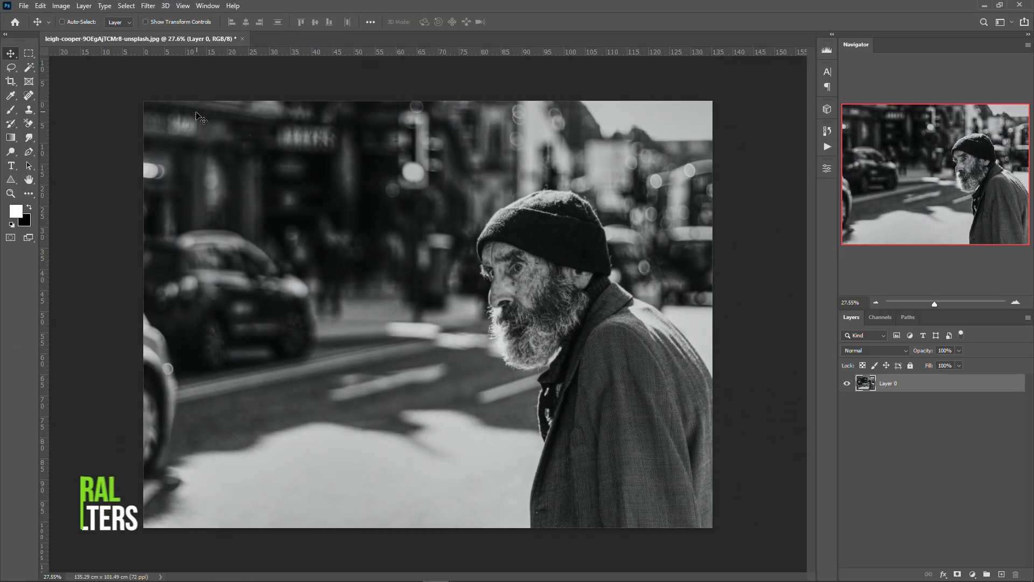
# - Open Neural Filters for the black-and-white street portrait and browse the beta filters, keeping the man in view
pyautogui.click(146, 7)
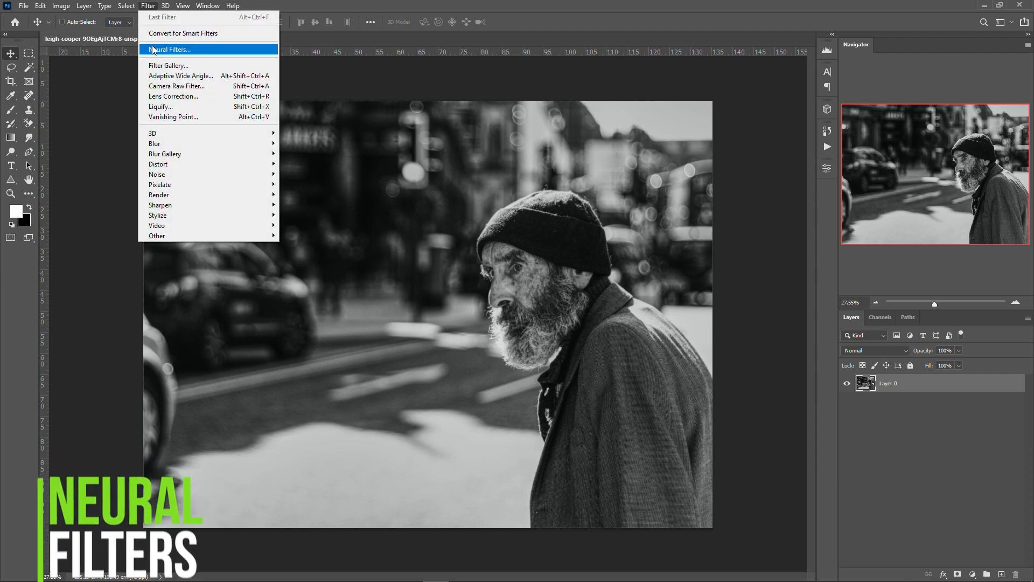
pyautogui.click(169, 49)
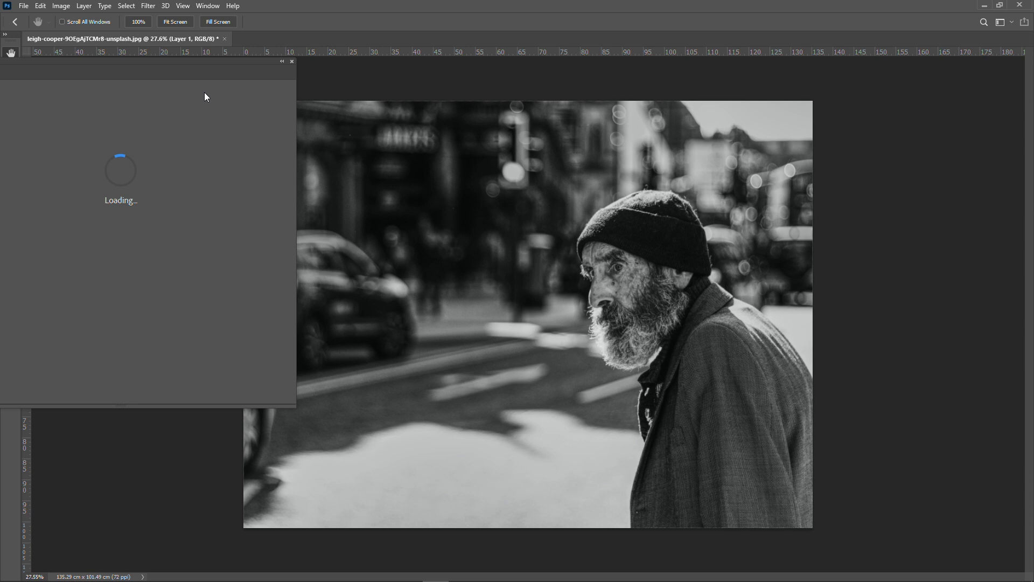
pyautogui.moveTo(214, 70); pyautogui.dragTo(1014, 73)
pyautogui.click(757, 109)
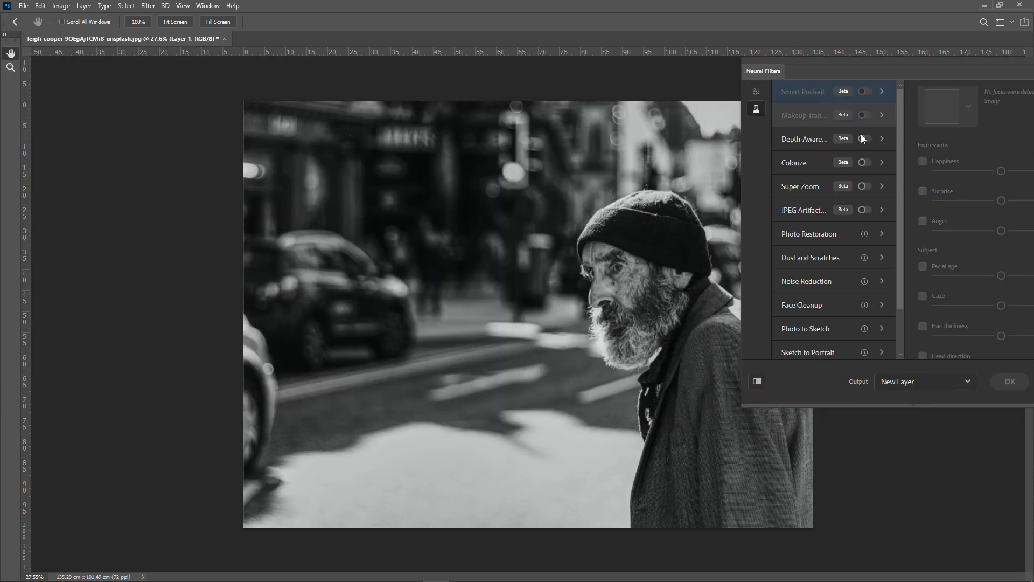
pyautogui.scroll(-2, 814, 120)
pyautogui.scroll(2, 817, 114)
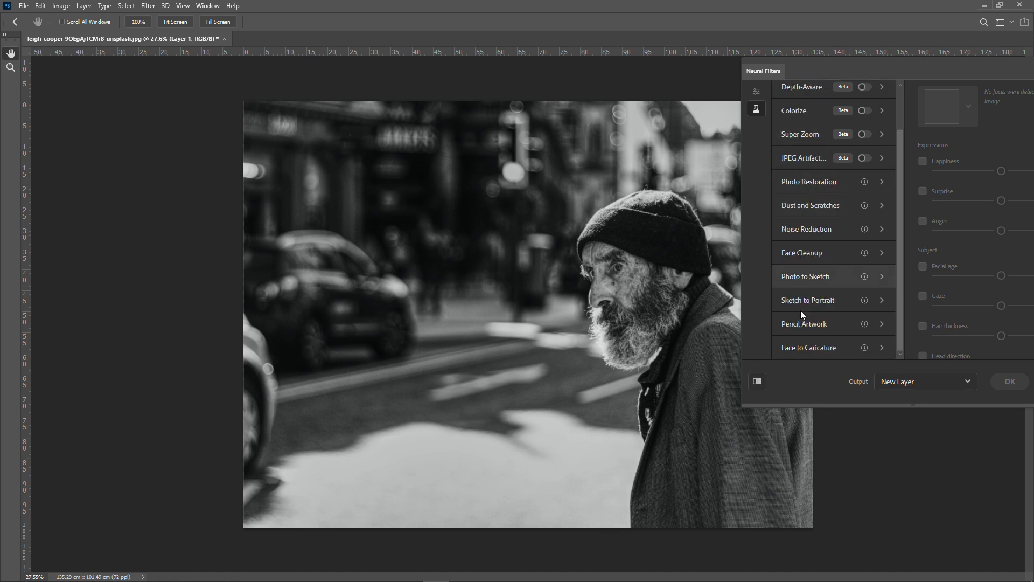
pyautogui.moveTo(846, 75); pyautogui.dragTo(945, 73)
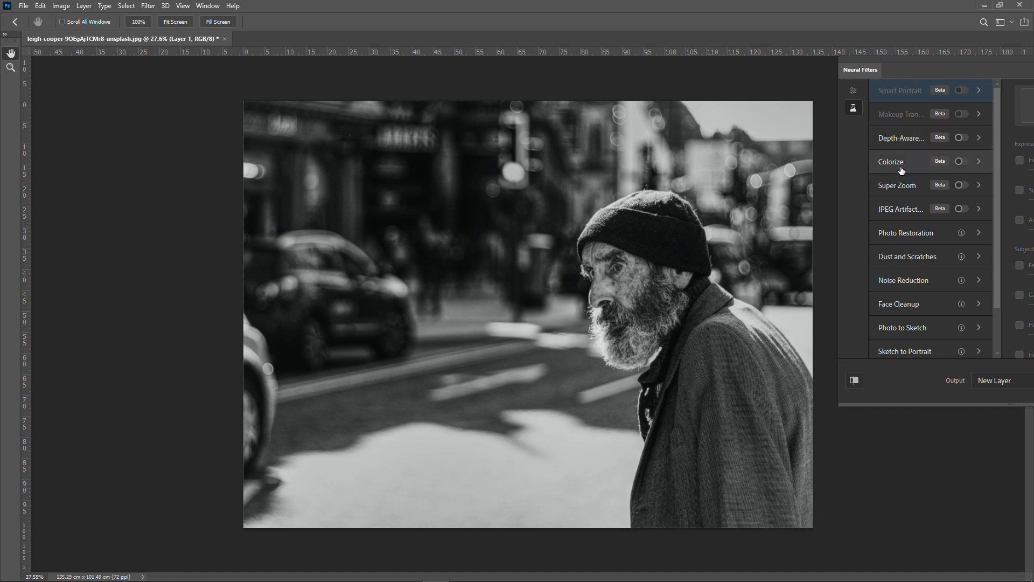
# - Colorize the street portrait, nudging the scene colour slightly toward red and blue, and output the result to a new layer
pyautogui.click(964, 162)
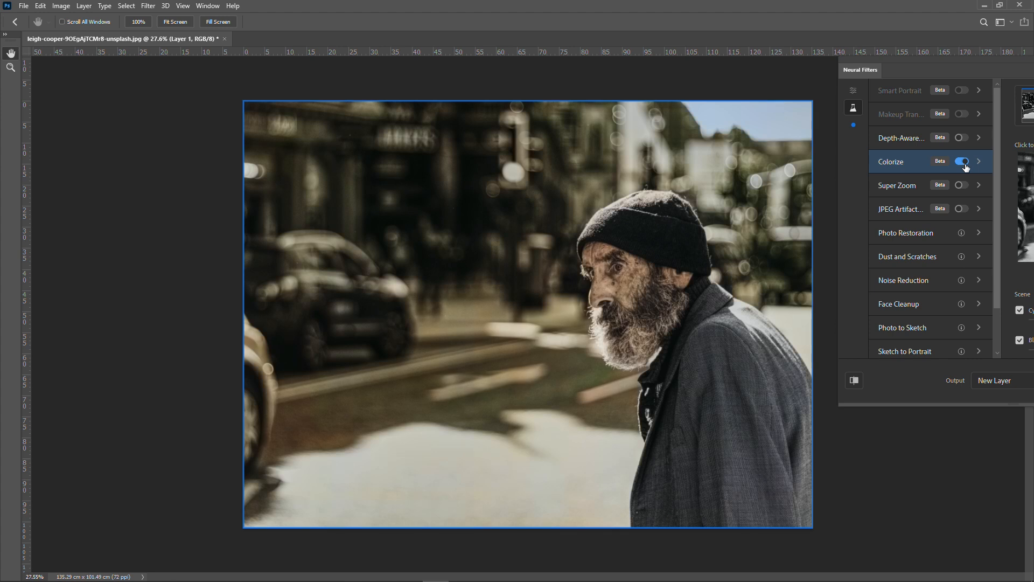
pyautogui.moveTo(927, 64); pyautogui.dragTo(34, 48)
pyautogui.moveTo(289, 175); pyautogui.dragTo(289, 211)
pyautogui.moveTo(205, 229); pyautogui.dragTo(203, 261)
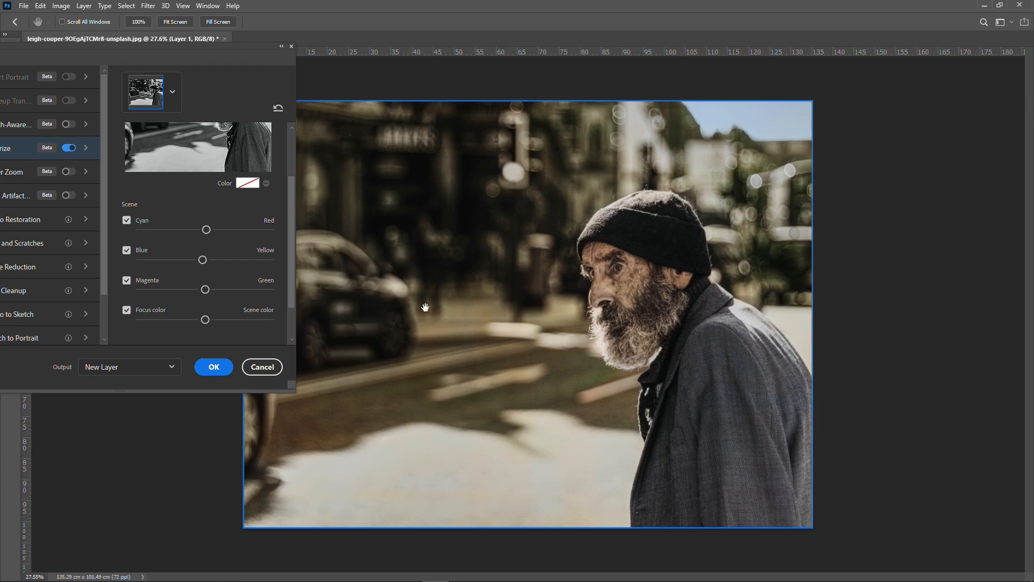
pyautogui.click(214, 367)
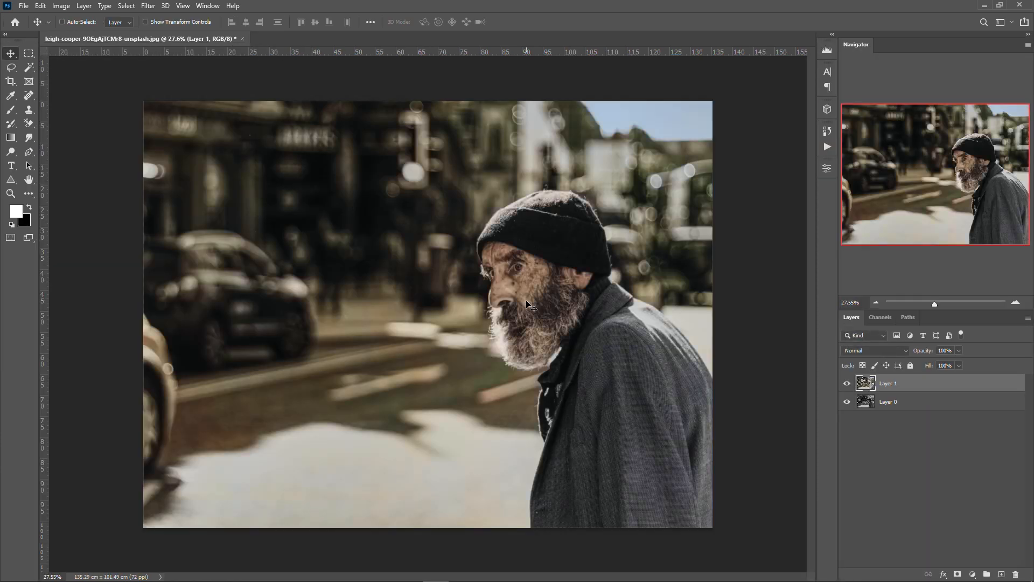
# - Examine the colorized street portrait, checking the man's face and beard up close and the image as a whole
pyautogui.scroll(3, 526, 302)
pyautogui.scroll(-7, 526, 302)
pyautogui.scroll(3, 526, 301)
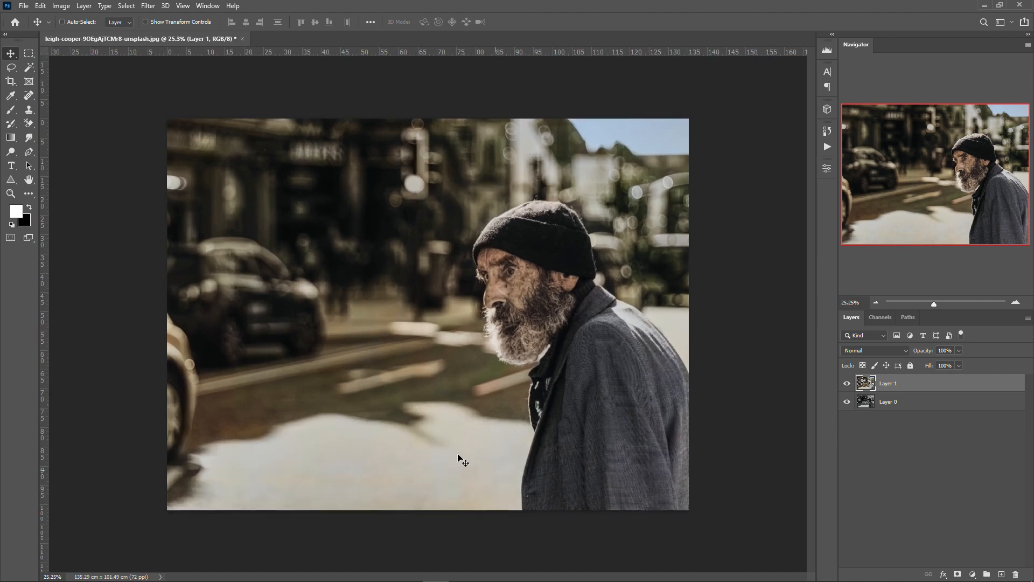
pyautogui.scroll(5, 520, 270)
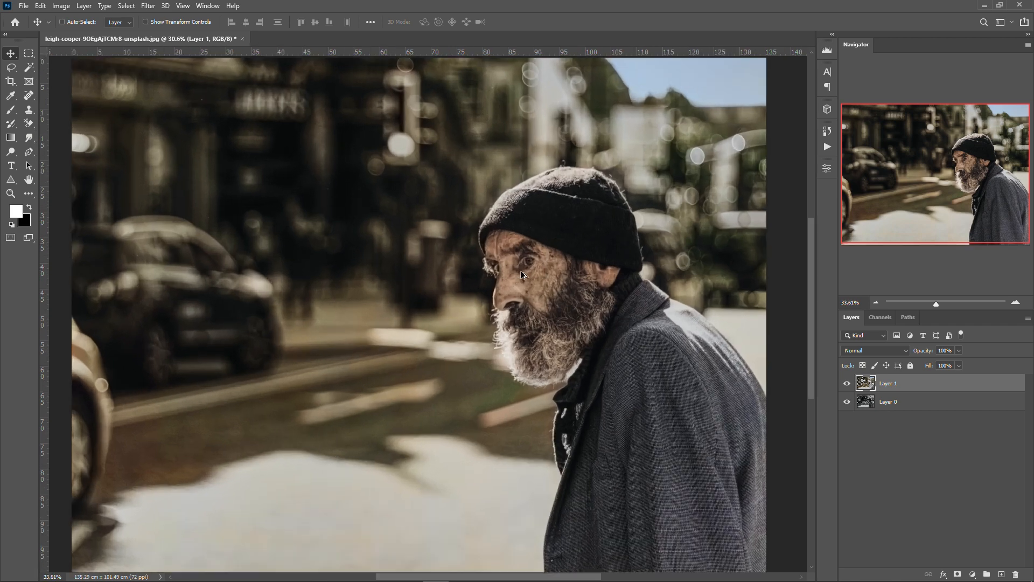
pyautogui.scroll(4, 545, 270)
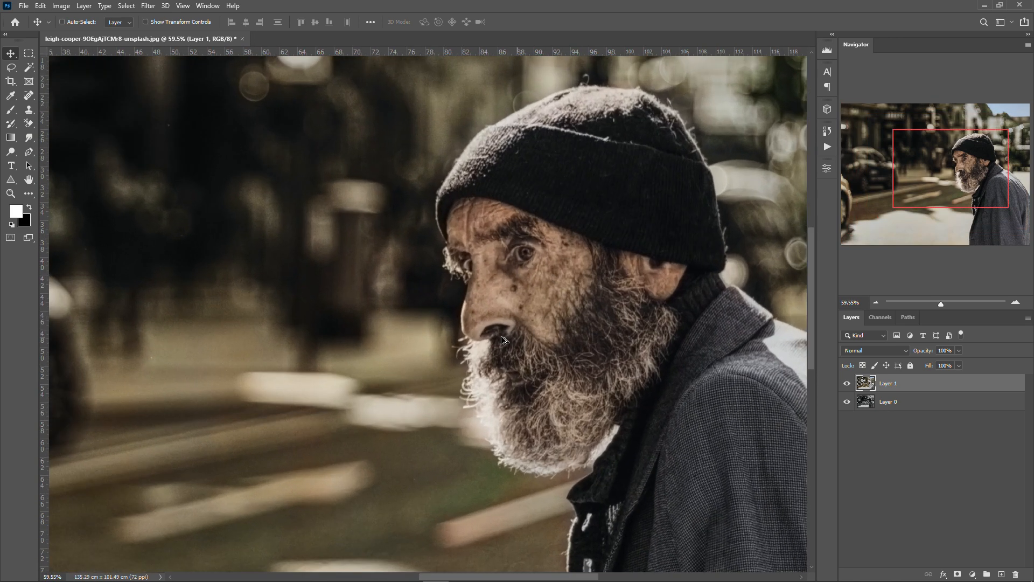
pyautogui.scroll(-8, 527, 234)
pyautogui.scroll(4, 525, 280)
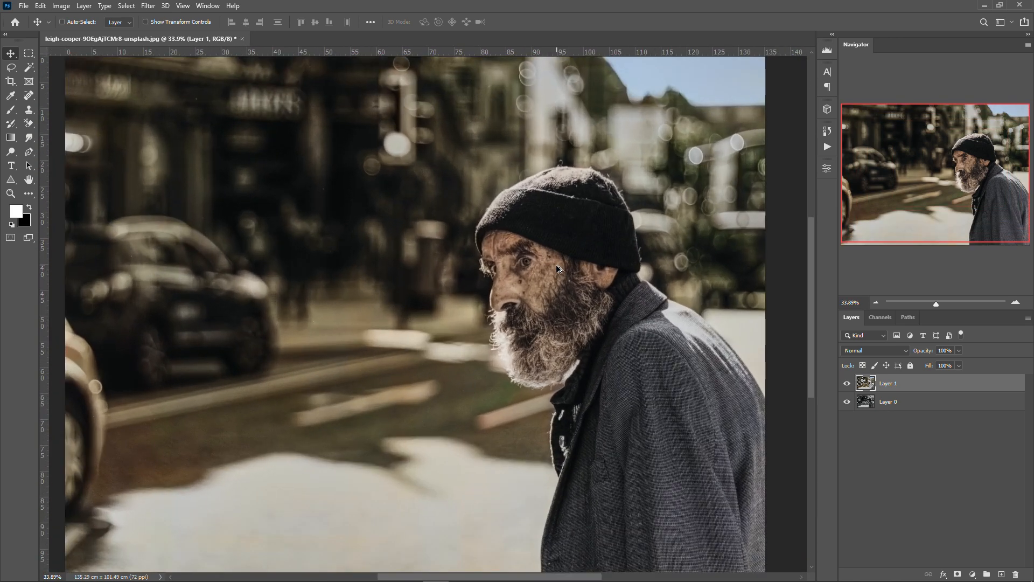
pyautogui.scroll(-2, 528, 273)
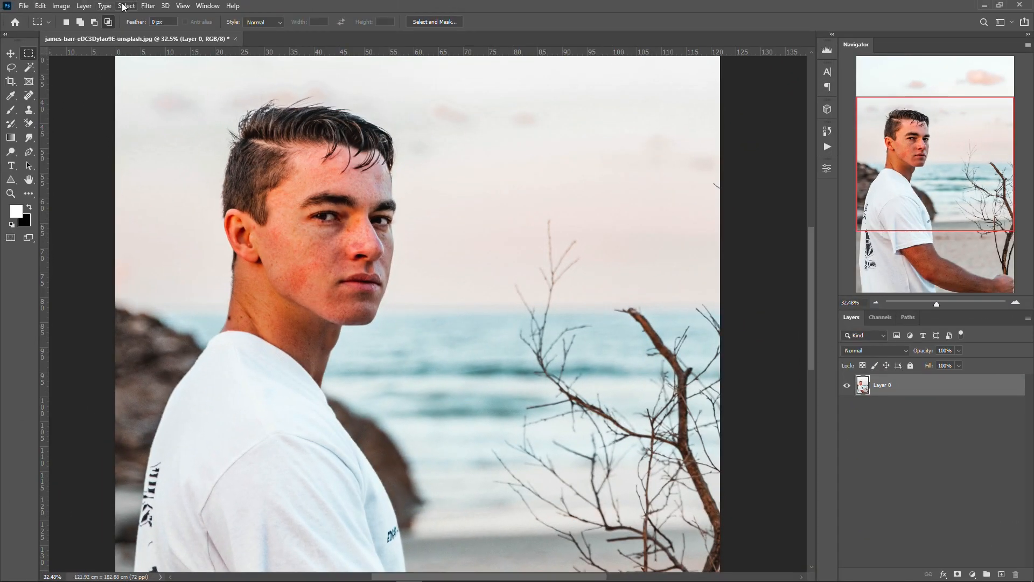
# - Open Neural Filters for the beach portrait and enable Skin Smoothing
pyautogui.click(144, 5)
pyautogui.click(162, 49)
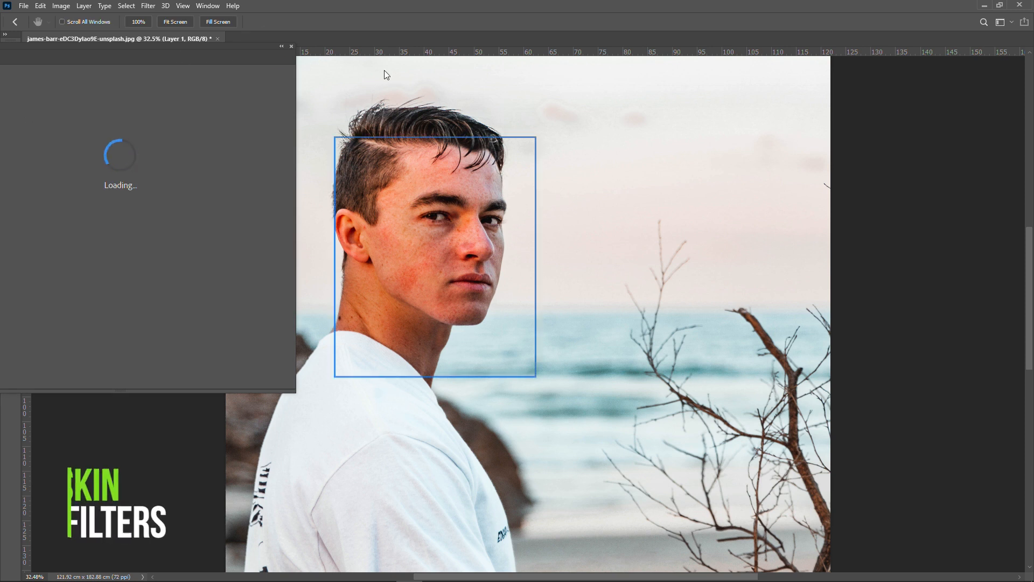
pyautogui.moveTo(229, 62); pyautogui.dragTo(964, 82)
pyautogui.click(796, 87)
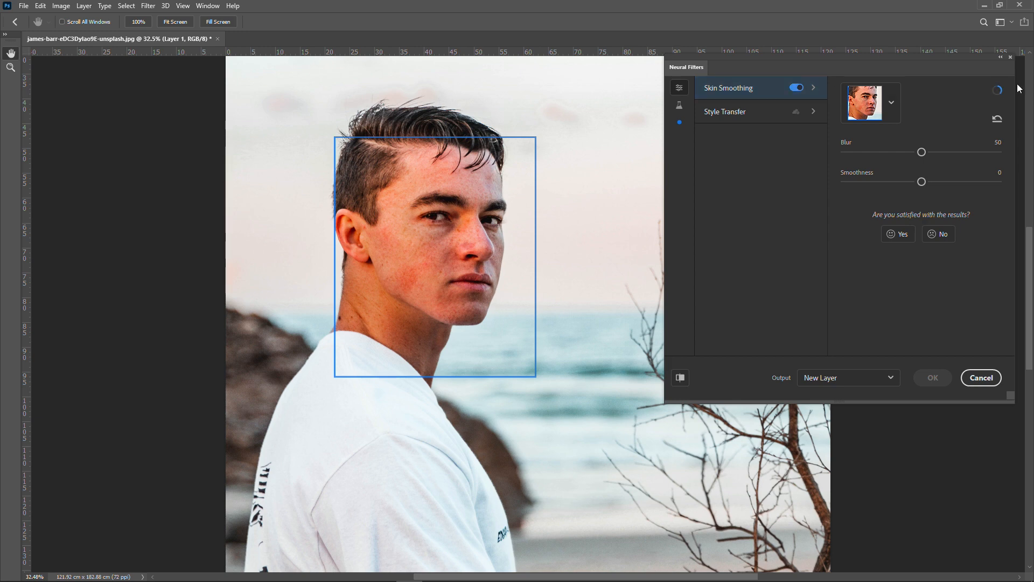
# - Set the skin smoothing to Blur 100 and Smoothness 50 and output the result to a new layer
pyautogui.scroll(4, 410, 199)
pyautogui.scroll(1, 410, 199)
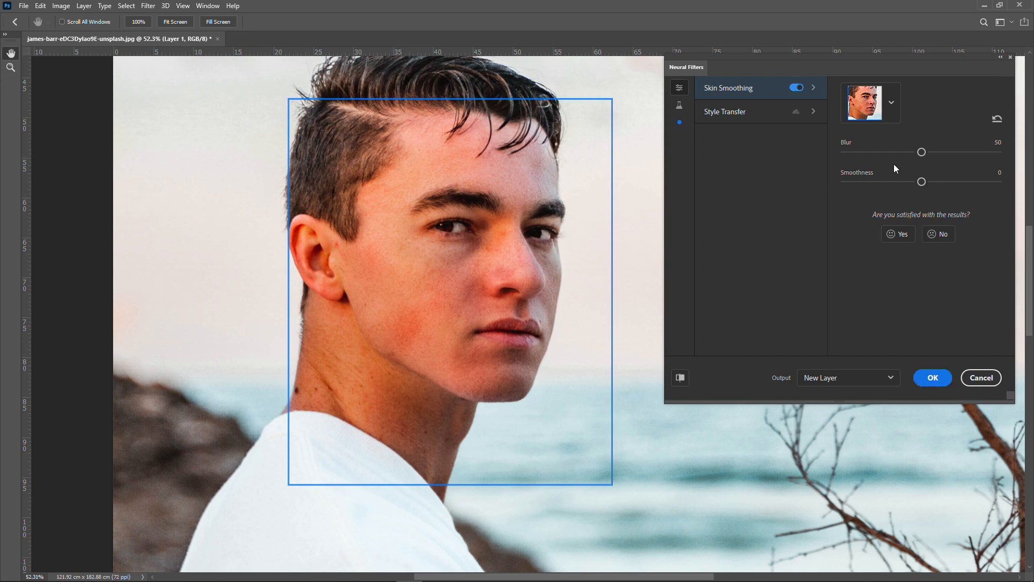
pyautogui.moveTo(922, 152); pyautogui.dragTo(1000, 150)
pyautogui.moveTo(922, 181); pyautogui.dragTo(849, 183)
pyautogui.moveTo(996, 152)
pyautogui.mouseDown()
pyautogui.moveTo(866, 151)
pyautogui.moveTo(998, 152)
pyautogui.mouseUp()
pyautogui.click(851, 183)
pyautogui.moveTo(840, 180); pyautogui.dragTo(998, 182)
pyautogui.scroll(-4, 417, 229)
pyautogui.scroll(3, 417, 229)
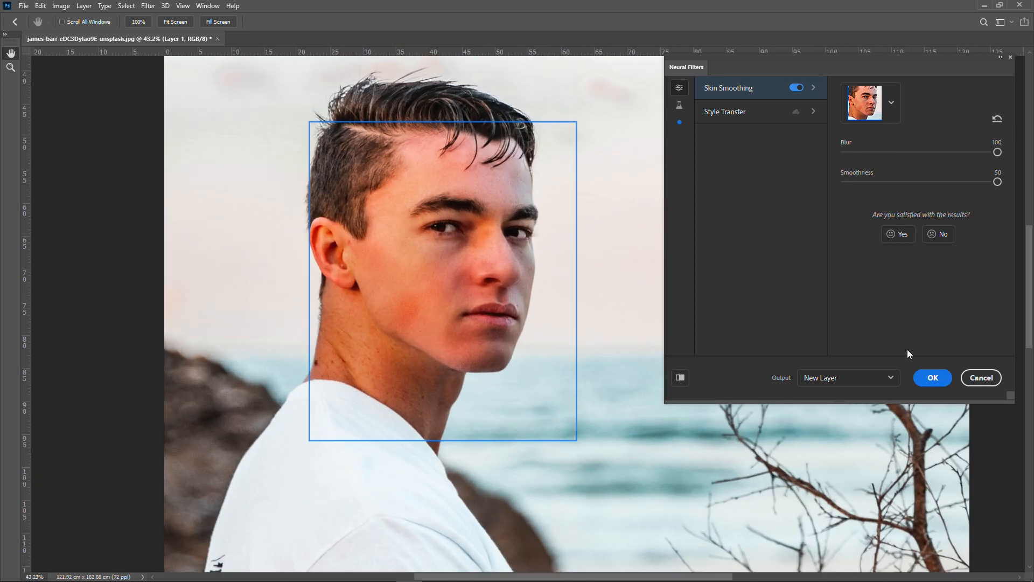
pyautogui.click(933, 378)
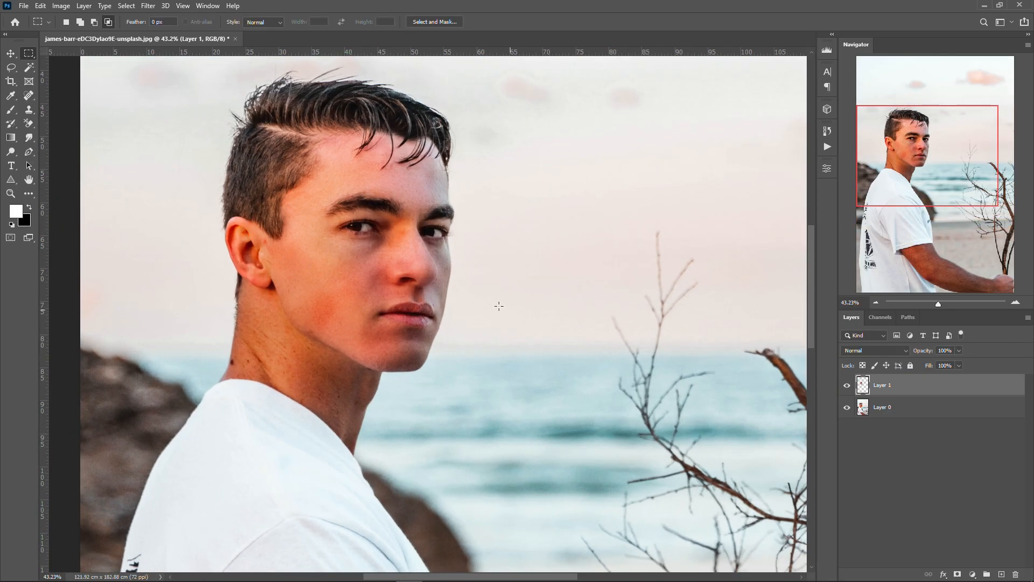
# - Compare the young man's skin before and after smoothing by switching the filtered layer's visibility
pyautogui.scroll(-2, 412, 268)
pyautogui.scroll(2, 361, 257)
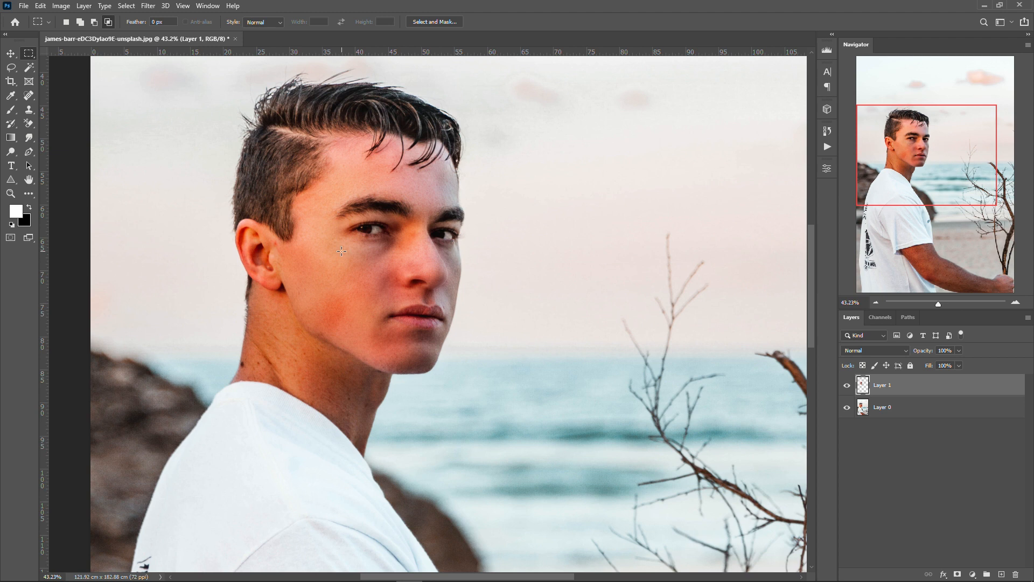
pyautogui.click(847, 385)
pyautogui.click(846, 386)
pyautogui.click(847, 386)
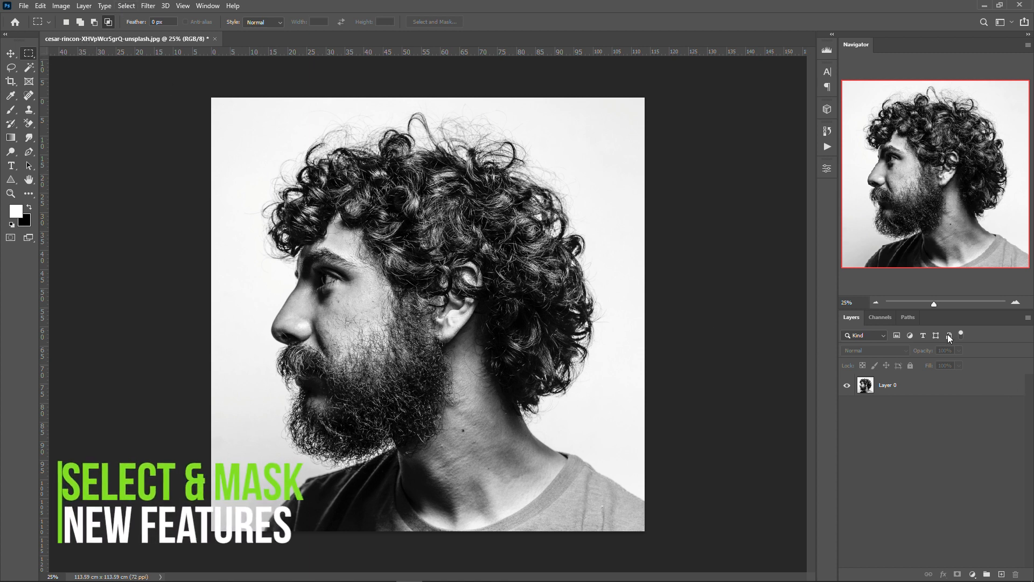
# - Select Layer 0 of the curly-haired man's portrait and open it in Select and Mask
pyautogui.click(939, 385)
pyautogui.click(435, 24)
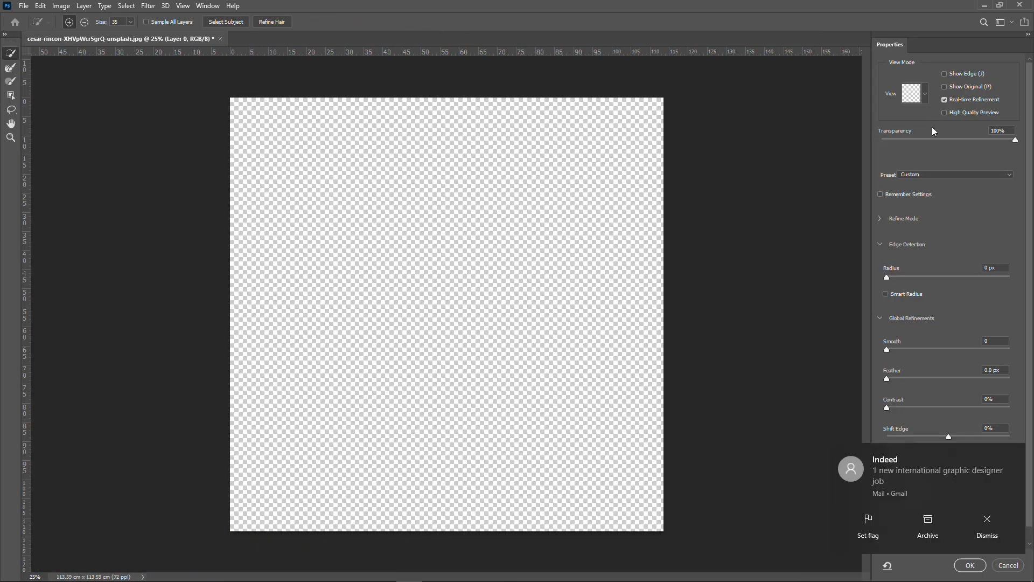
# - Lower the onion skin transparency to 2% and select the curly-haired man automatically with Select Subject
pyautogui.moveTo(925, 141); pyautogui.dragTo(893, 140)
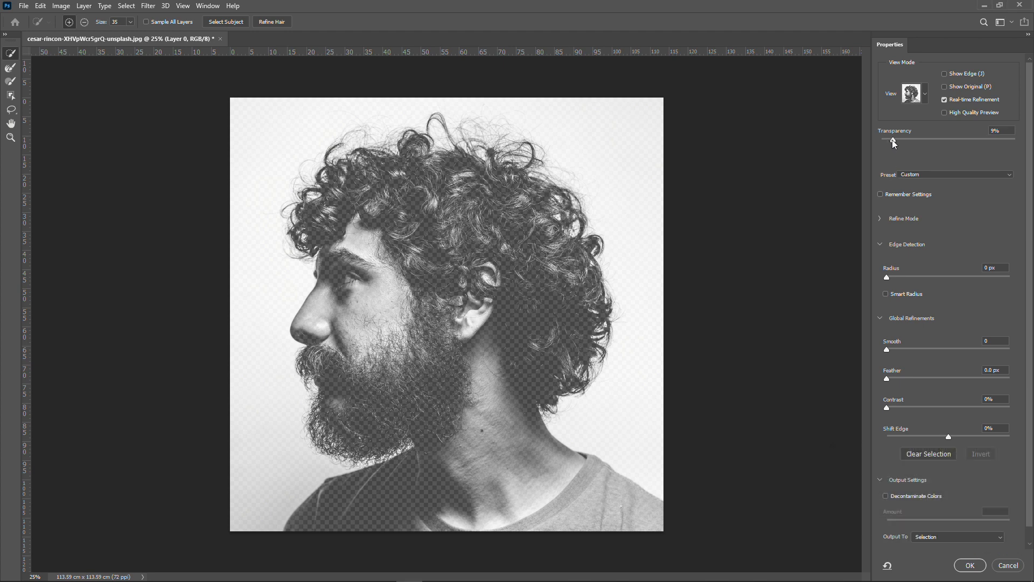
pyautogui.moveTo(893, 140); pyautogui.dragTo(887, 138)
pyautogui.click(987, 520)
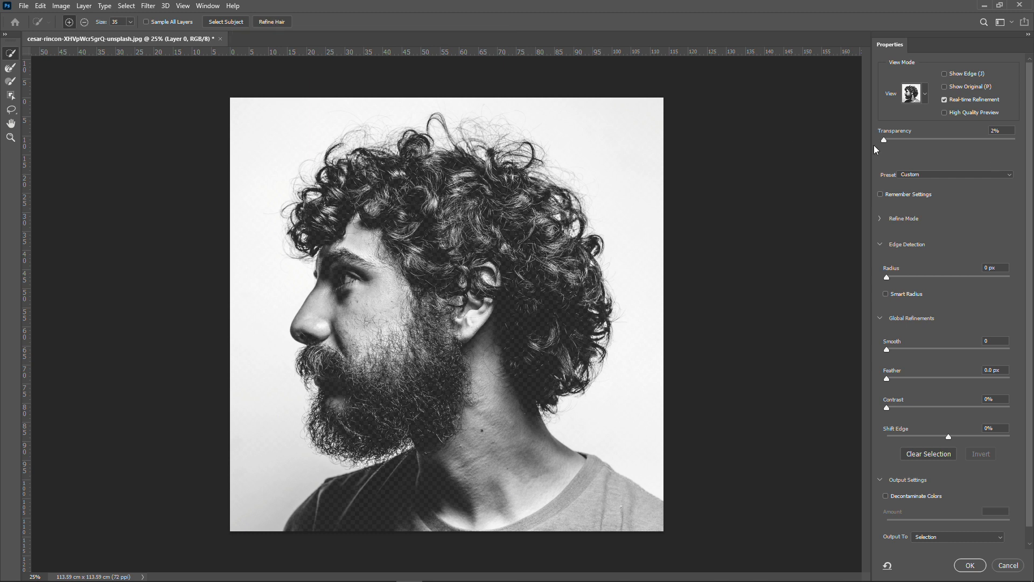
pyautogui.click(227, 22)
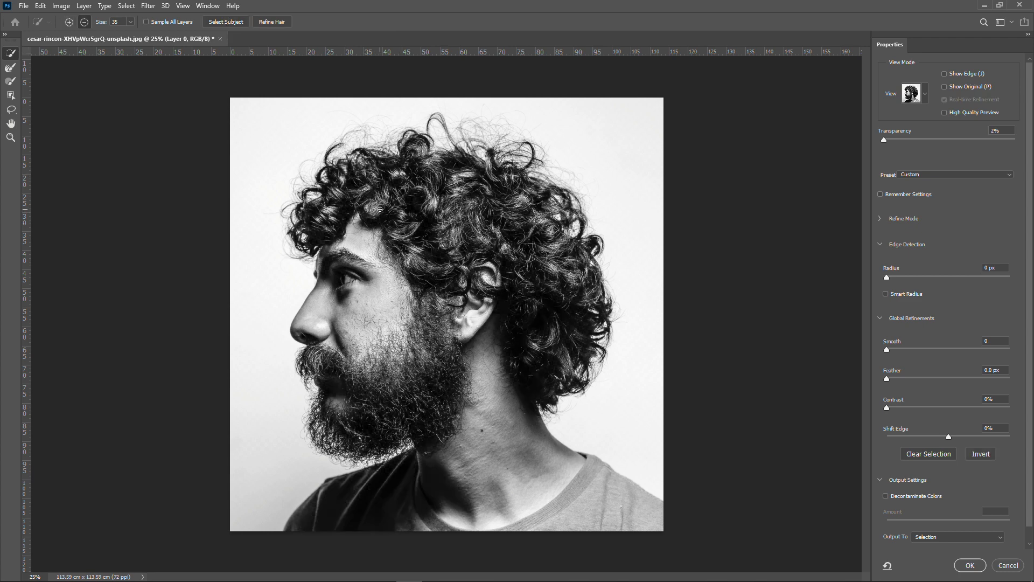
# - Examine the selection edges around the man's curly hair, face and beard up close
pyautogui.scroll(3, 374, 178)
pyautogui.scroll(-3, 383, 202)
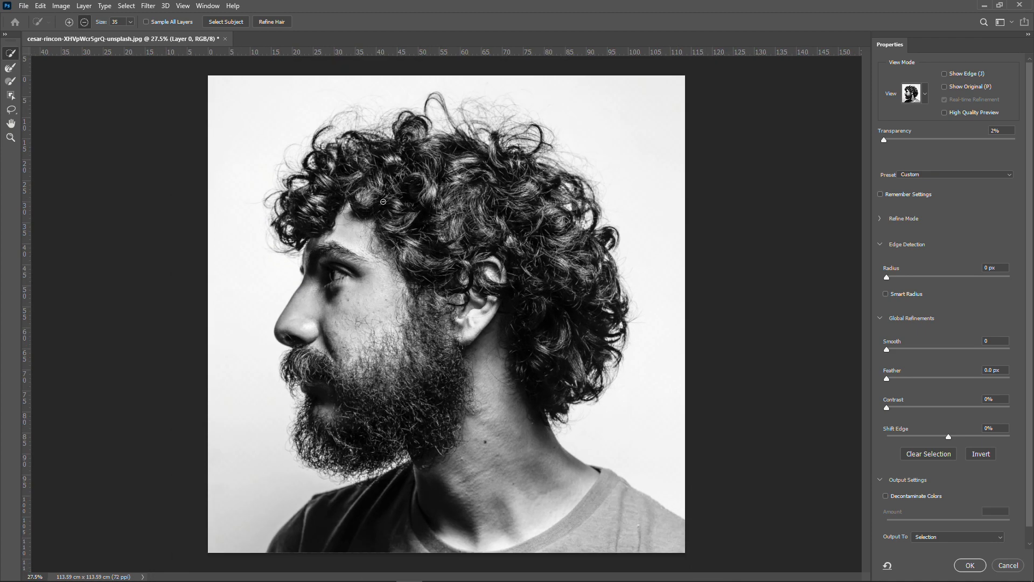
pyautogui.scroll(1, 399, 195)
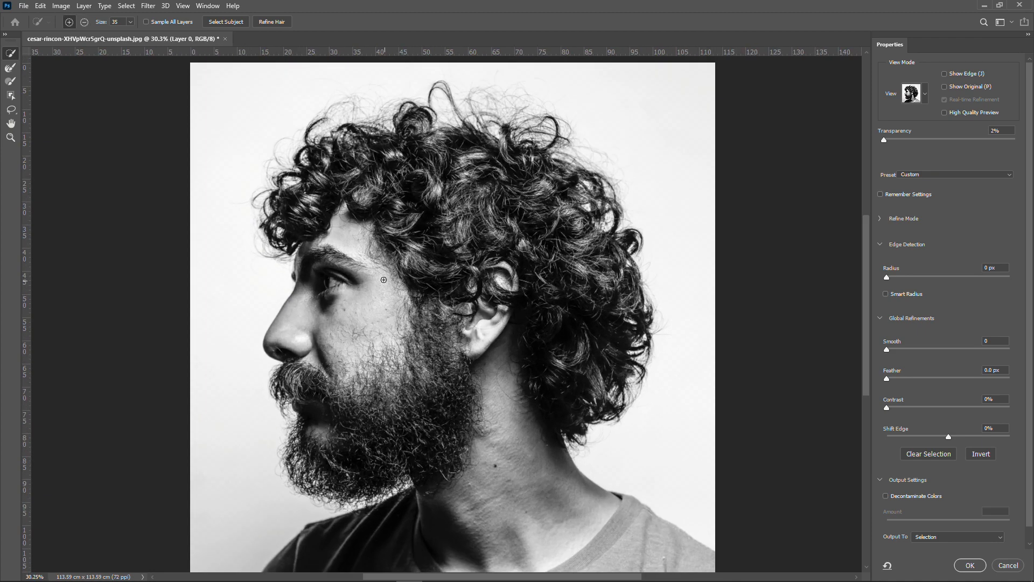
pyautogui.scroll(-2, 399, 196)
pyautogui.scroll(2, 308, 164)
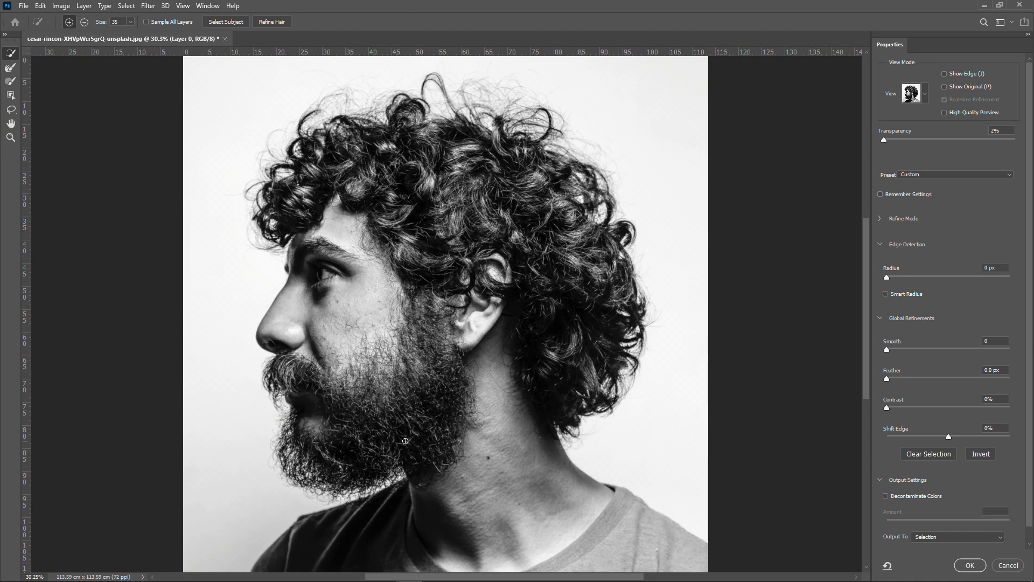
pyautogui.scroll(-1, 308, 164)
pyautogui.scroll(3, 295, 162)
pyautogui.scroll(2, 294, 162)
pyautogui.scroll(-4, 318, 214)
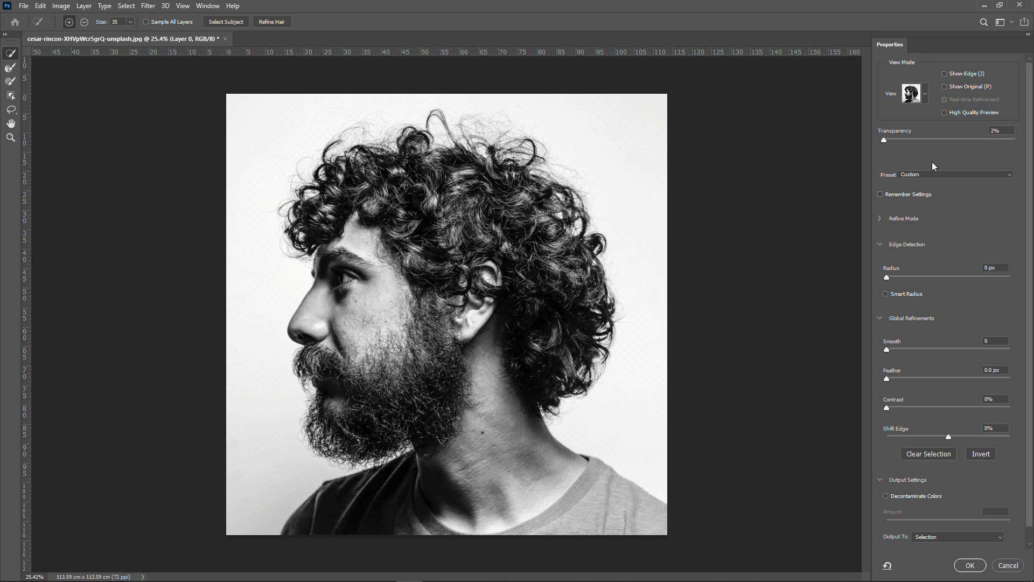
# - Preview the man's cutout with the On White view at 100% opacity and output it as a selection
pyautogui.moveTo(885, 141)
pyautogui.mouseDown()
pyautogui.moveTo(949, 138)
pyautogui.moveTo(879, 139)
pyautogui.mouseUp()
pyautogui.click(927, 93)
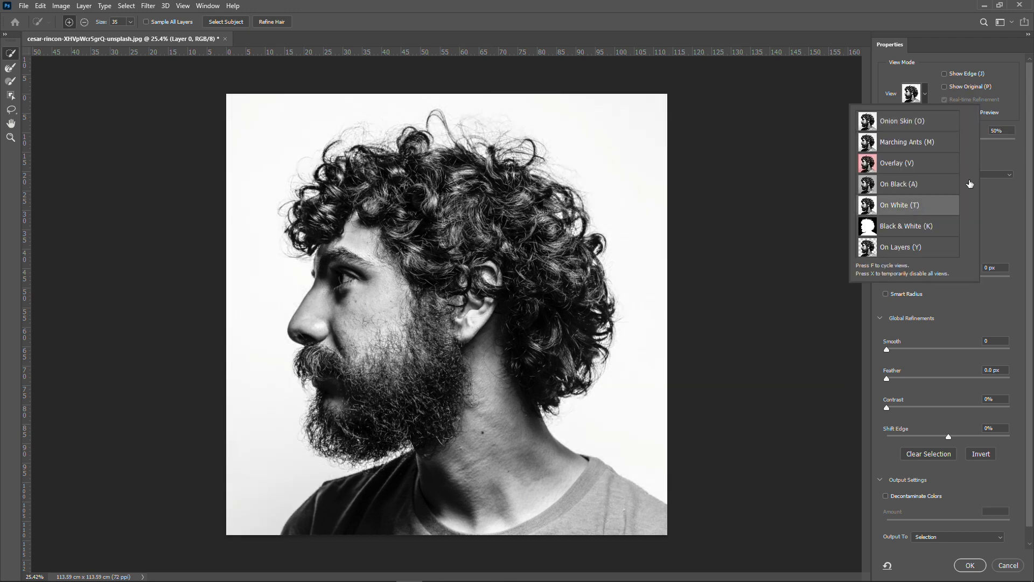
pyautogui.click(916, 206)
pyautogui.moveTo(948, 140); pyautogui.dragTo(1015, 140)
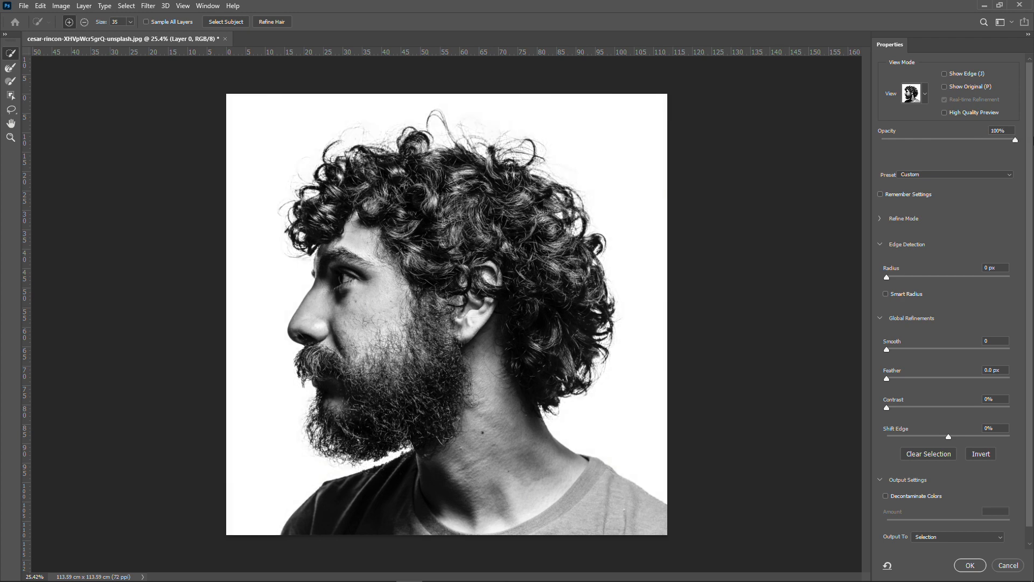
pyautogui.click(970, 565)
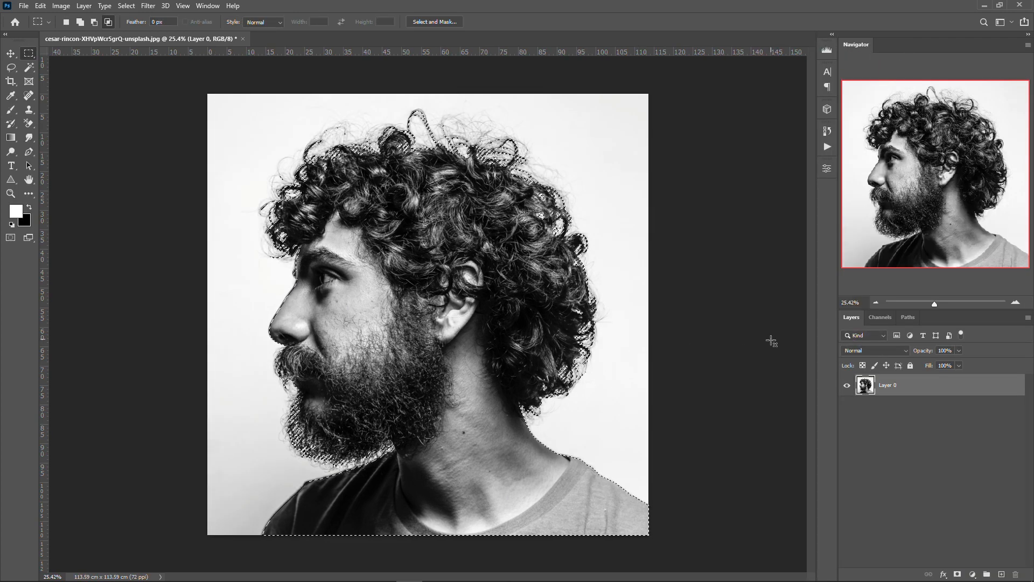
# - Deselect the man's portrait and open the cat photo in Select and Mask
pyautogui.hotkey('ctrl', 'd')
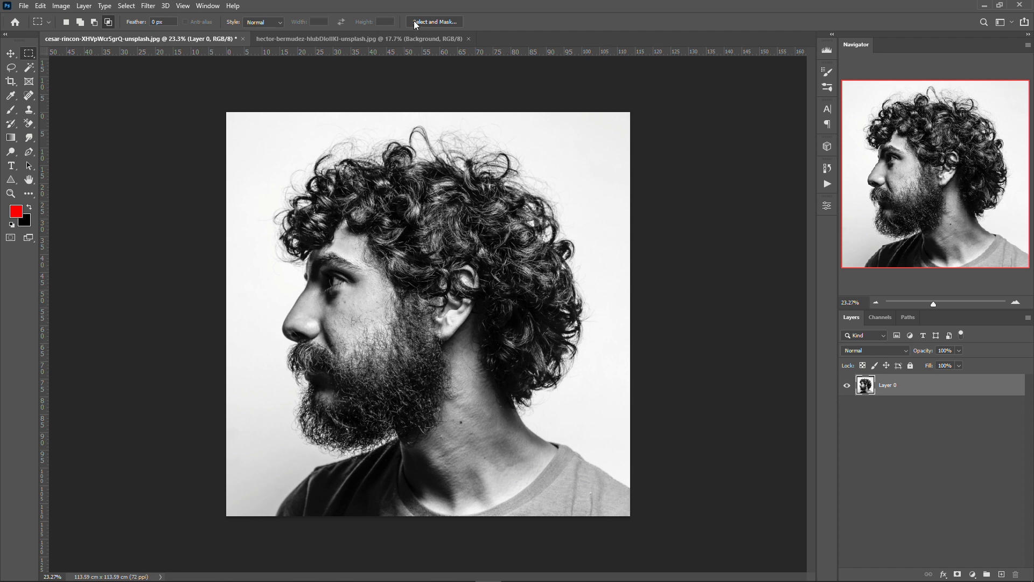
pyautogui.click(380, 38)
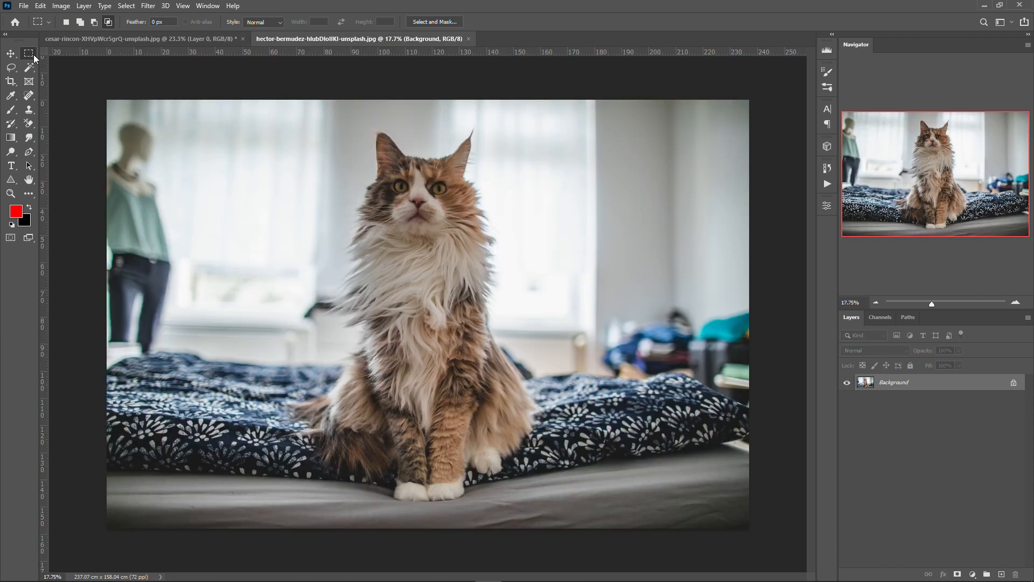
pyautogui.click(434, 22)
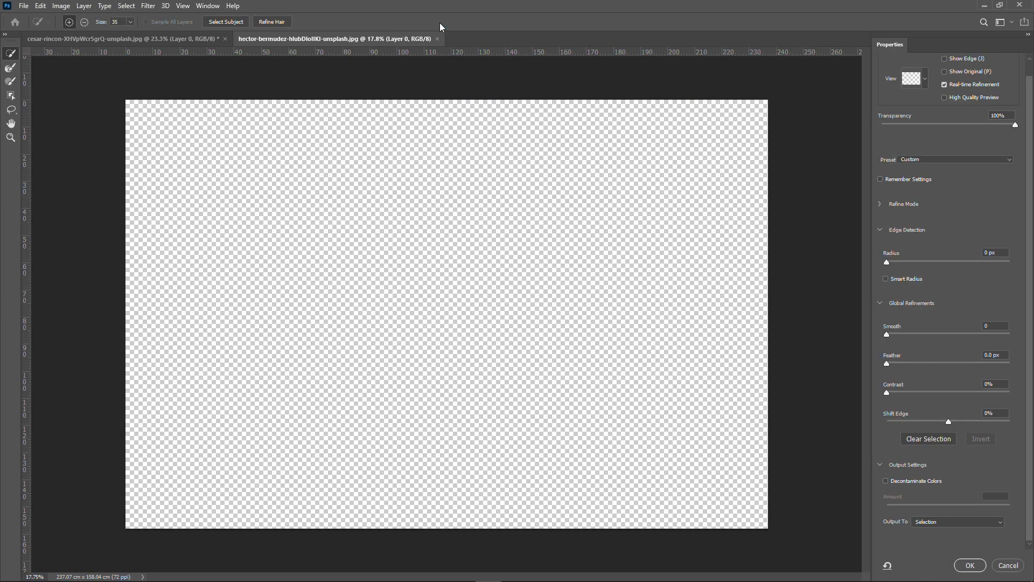
# - Switch the cat photo's preview to the On Black view and select the cat with Select Subject
pyautogui.moveTo(962, 126); pyautogui.dragTo(888, 124)
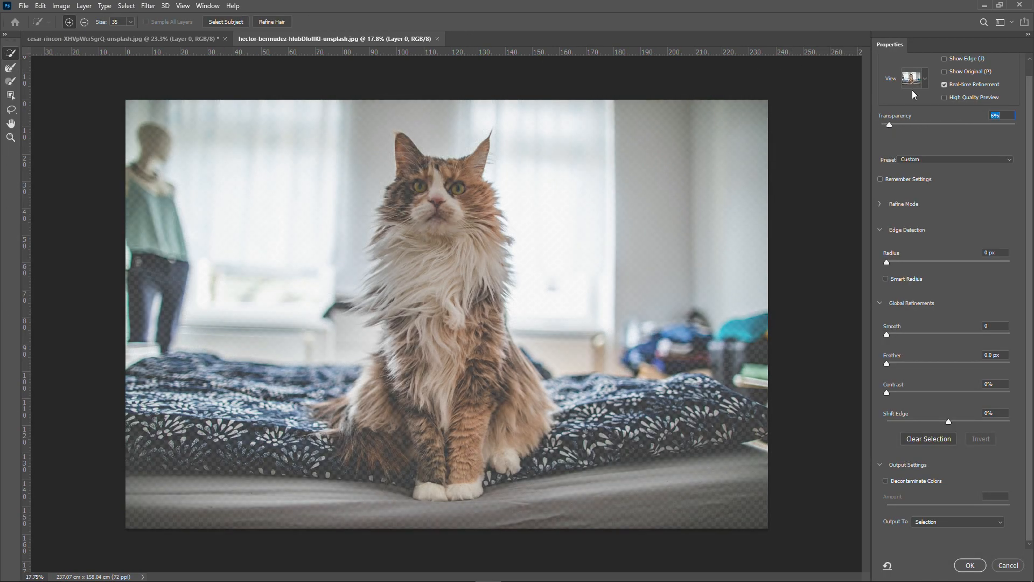
pyautogui.click(925, 79)
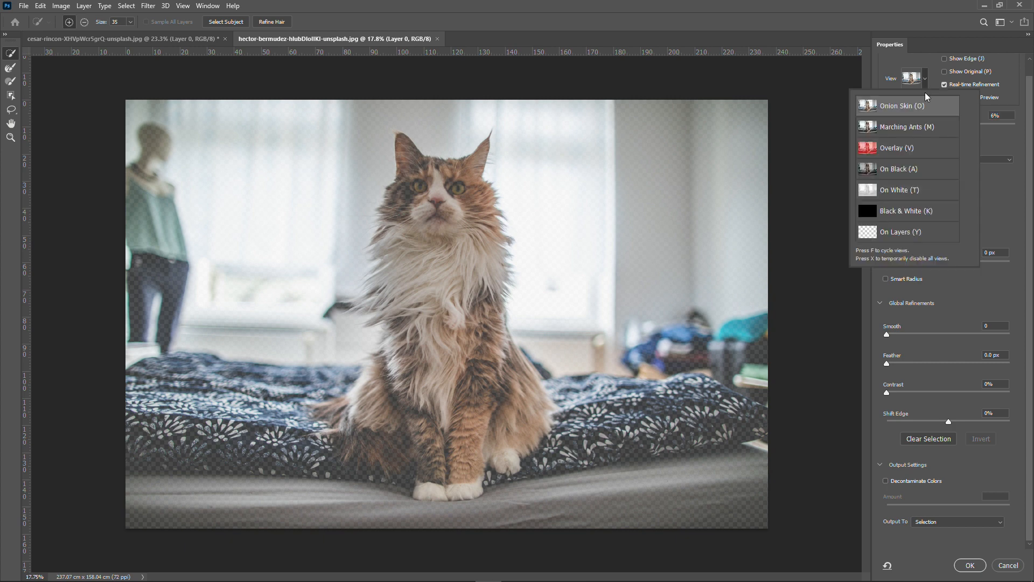
pyautogui.click(914, 170)
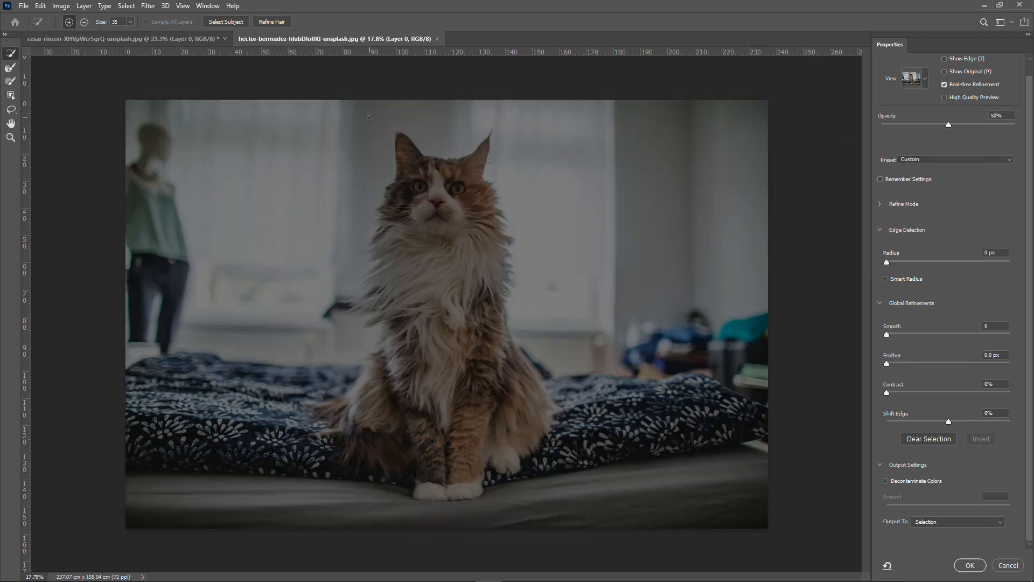
pyautogui.click(234, 23)
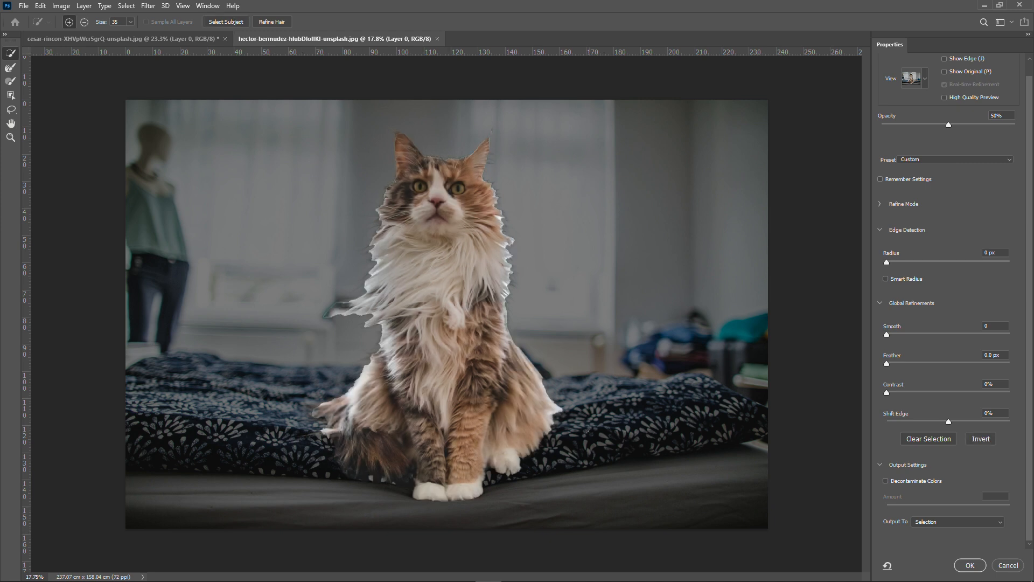
# - Subtract the stray dark background patch beside the cat's chest fur from the selection
pyautogui.scroll(5, 323, 441)
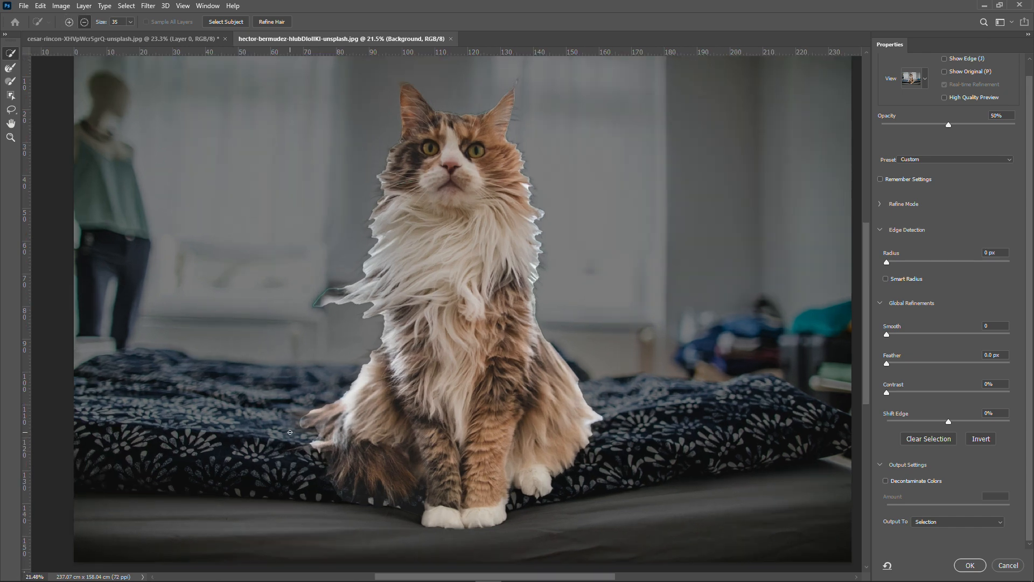
pyautogui.scroll(-5, 334, 431)
pyautogui.scroll(2, 338, 430)
pyautogui.scroll(-1, 402, 350)
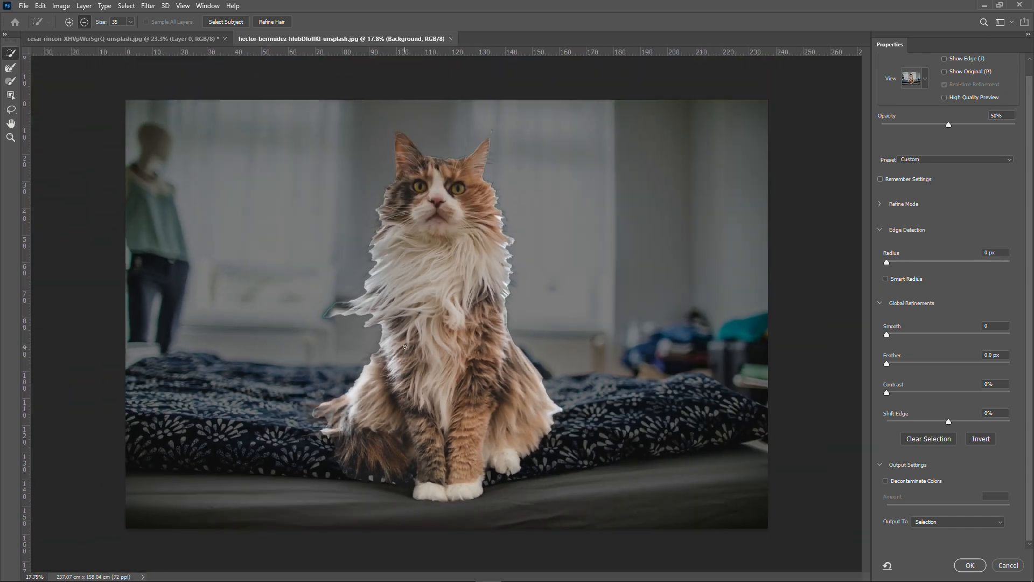
pyautogui.scroll(5, 329, 323)
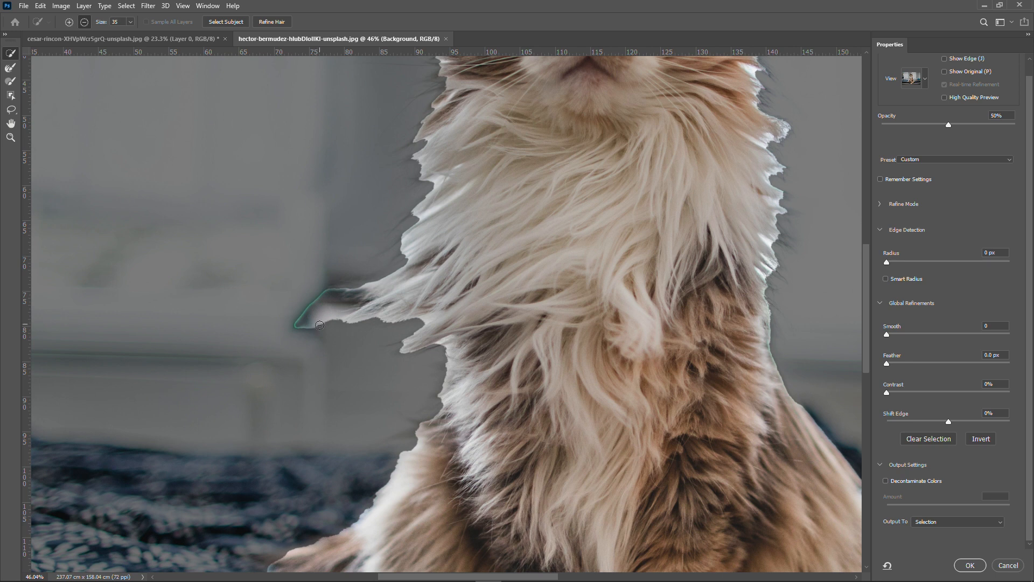
pyautogui.moveTo(320, 324)
pyautogui.mouseDown()
pyautogui.moveTo(320, 291)
pyautogui.moveTo(312, 323)
pyautogui.moveTo(295, 313)
pyautogui.moveTo(334, 315)
pyautogui.moveTo(304, 317)
pyautogui.mouseUp()
pyautogui.click(308, 319)
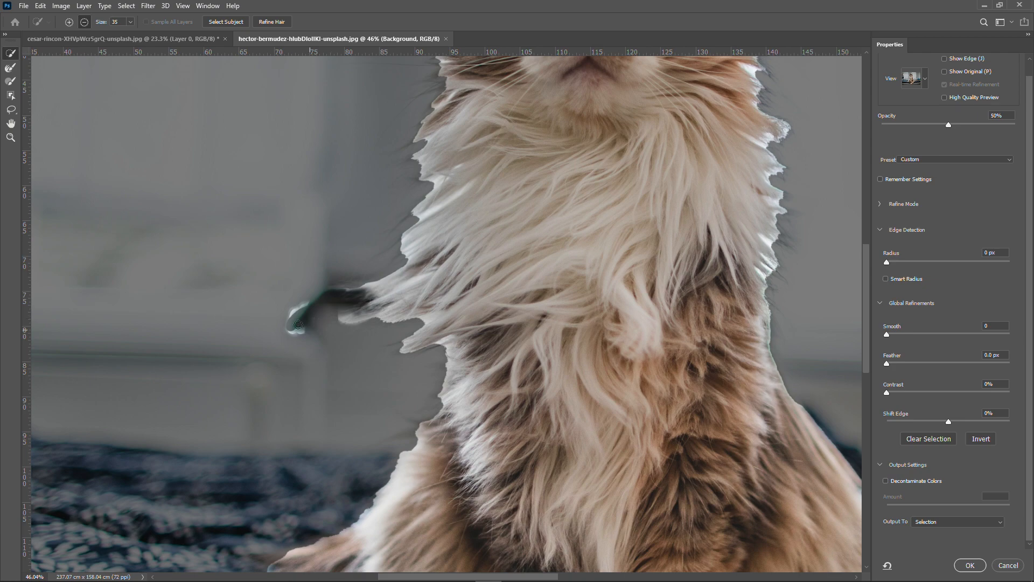
# - Apply Refine Hair to the cat's selection and check the fur edges around its head and chest
pyautogui.scroll(-5, 329, 274)
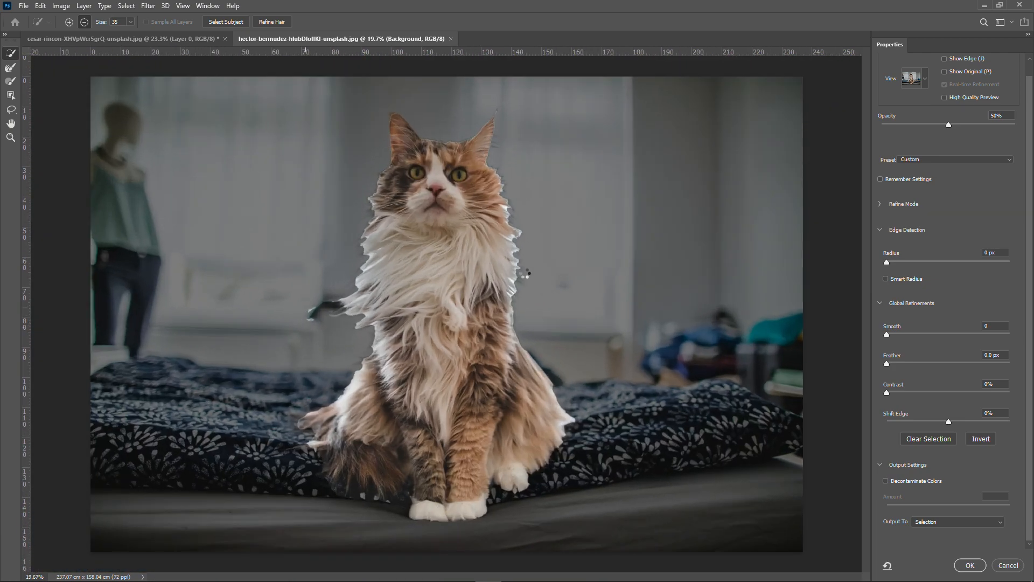
pyautogui.scroll(4, 506, 243)
pyautogui.scroll(2, 519, 215)
pyautogui.scroll(-4, 504, 194)
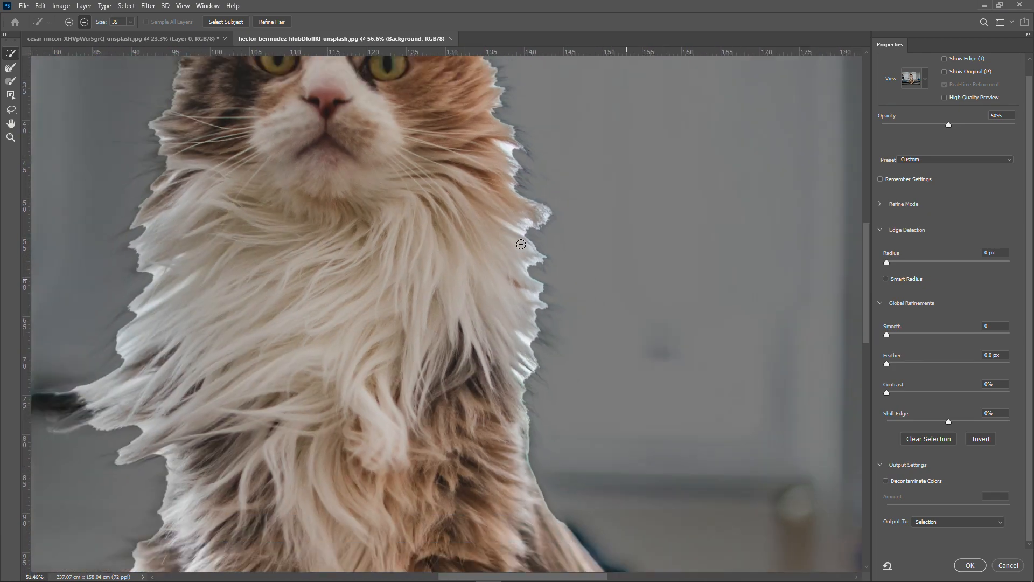
pyautogui.scroll(3, 333, 210)
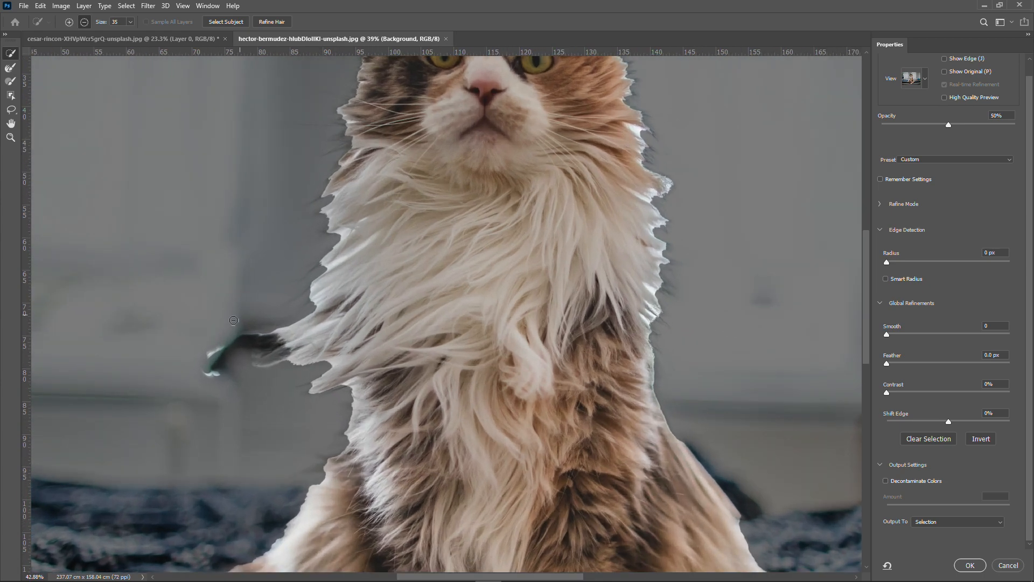
pyautogui.hotkey('ctrl', '0')
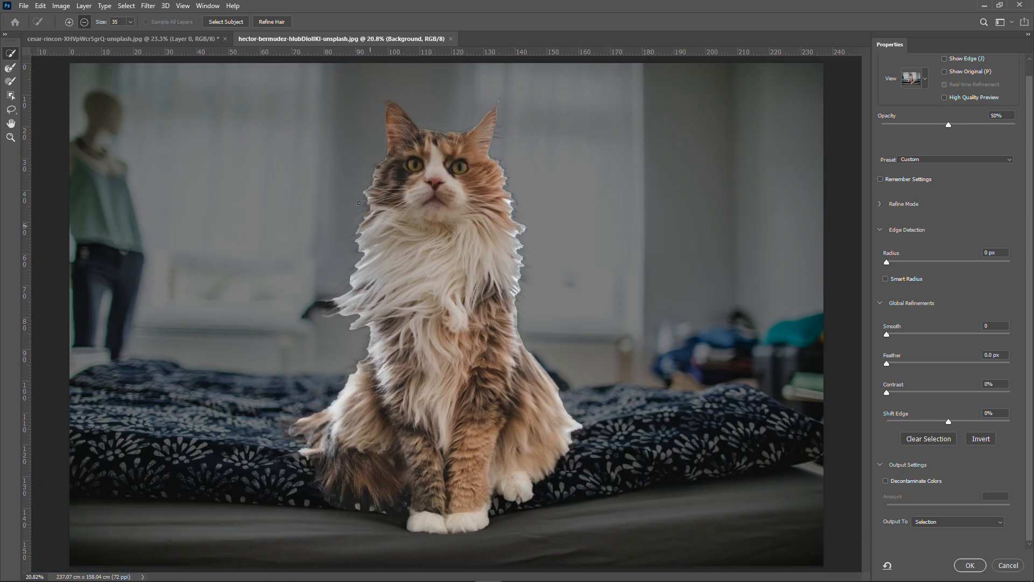
pyautogui.click(277, 22)
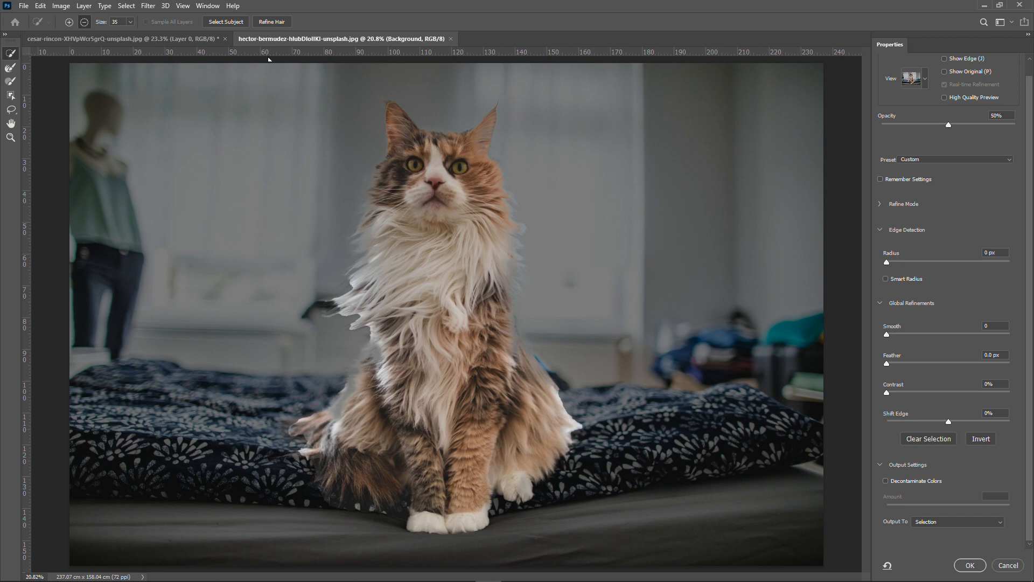
pyautogui.scroll(8, 430, 352)
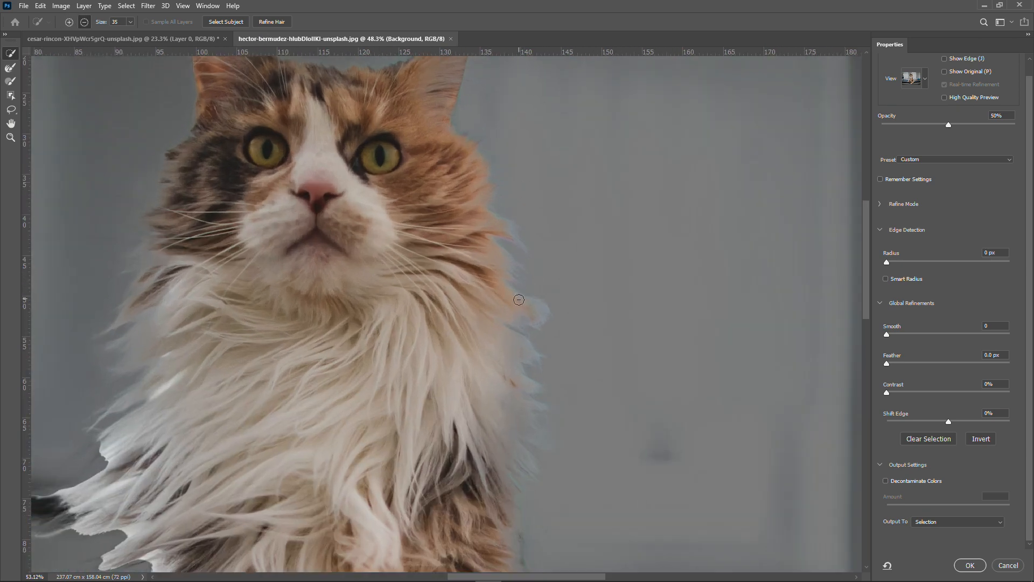
pyautogui.scroll(-5, 502, 216)
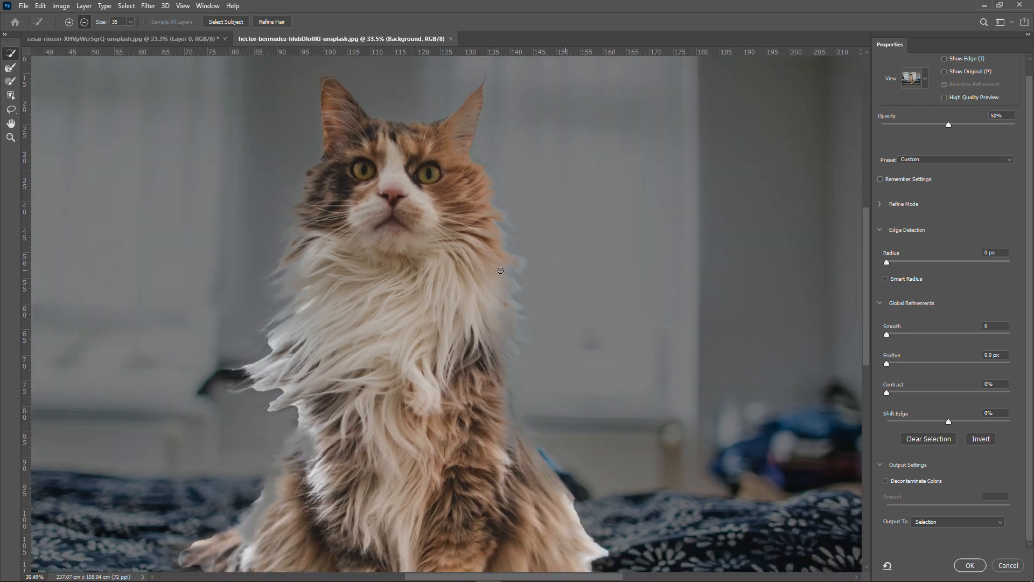
pyautogui.scroll(3, 489, 273)
pyautogui.scroll(-4, 489, 273)
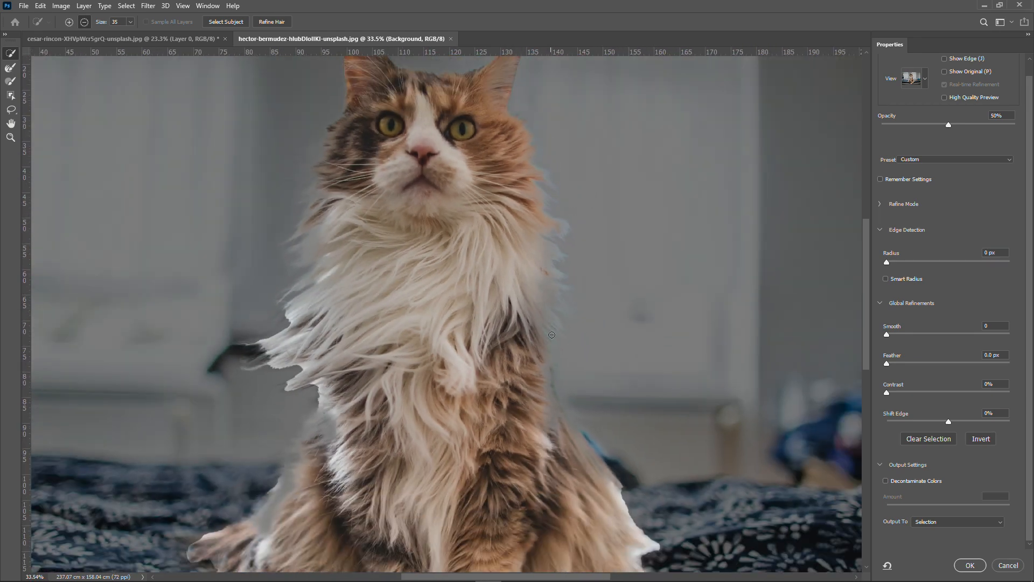
pyautogui.scroll(3, 536, 241)
pyautogui.scroll(-4, 536, 241)
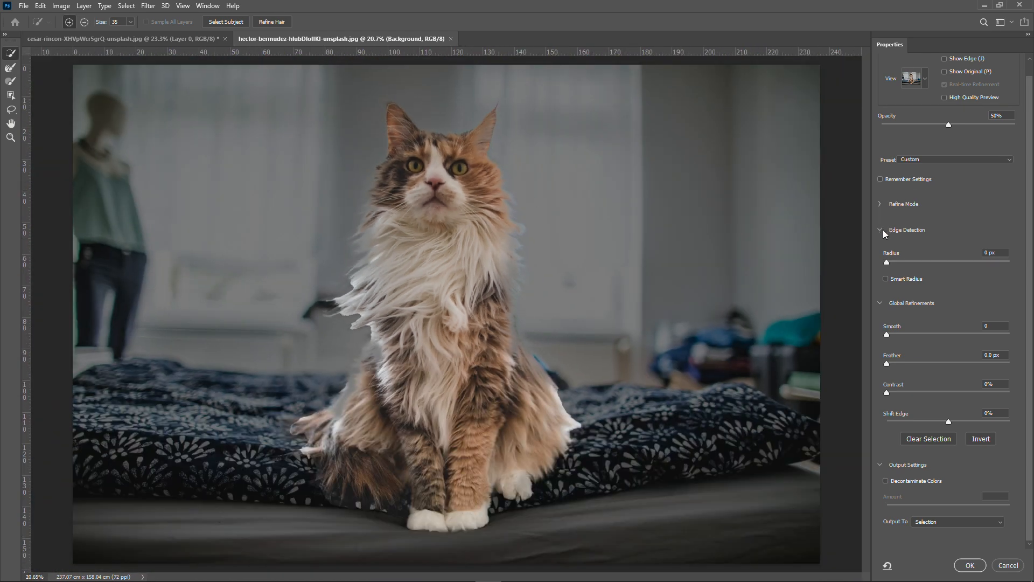
# - Switch the Refine Mode to Object Aware and inspect the cat's fur edges up close
pyautogui.click(882, 229)
pyautogui.click(880, 204)
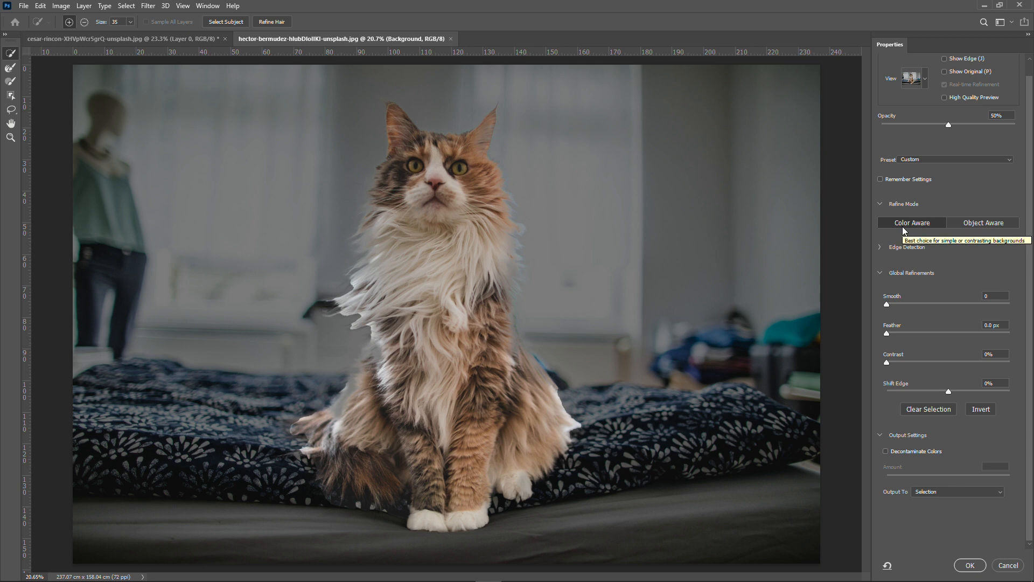
pyautogui.click(986, 225)
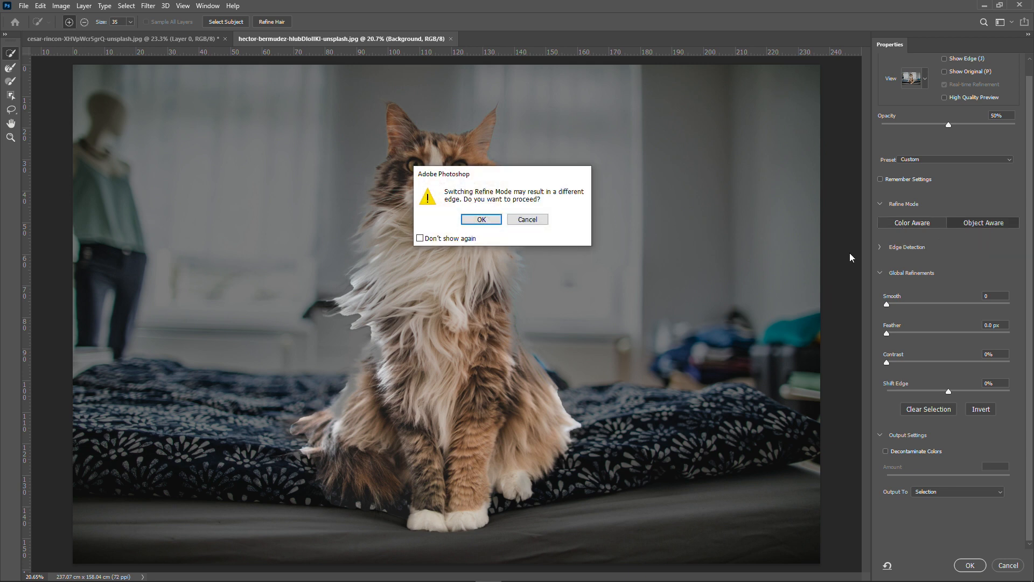
pyautogui.click(480, 221)
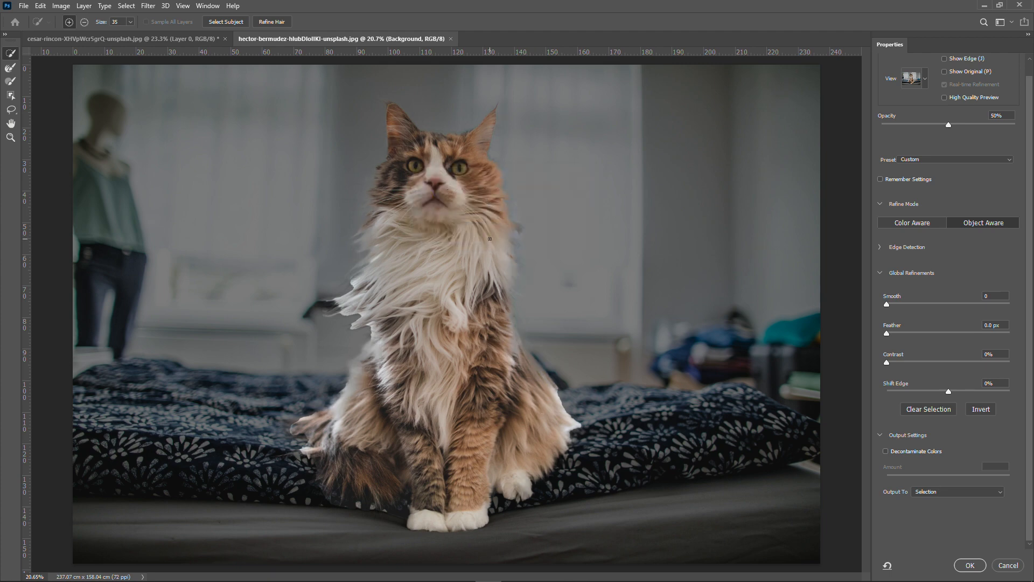
pyautogui.scroll(2, 490, 242)
pyautogui.scroll(3, 512, 182)
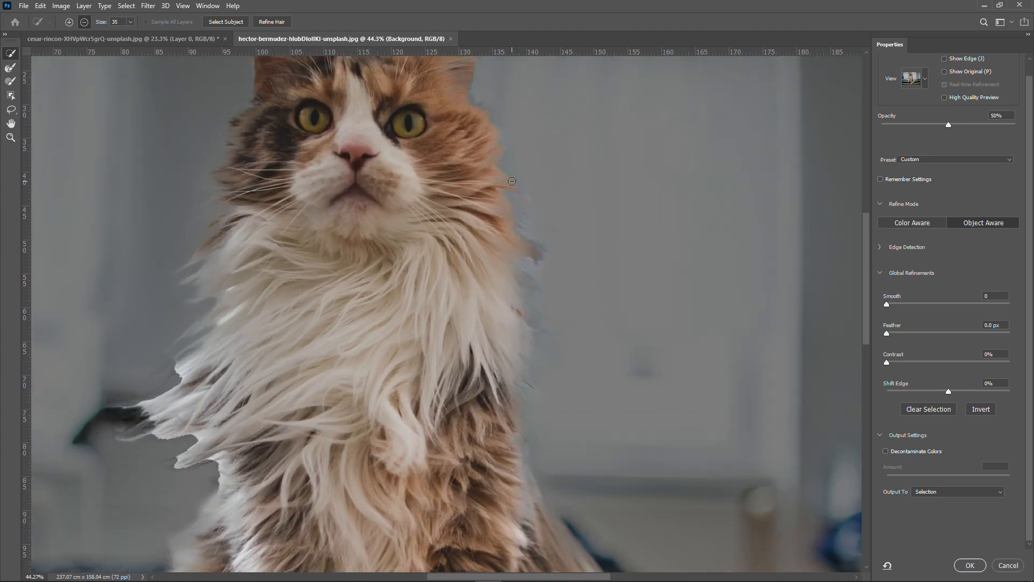
pyautogui.scroll(-6, 511, 189)
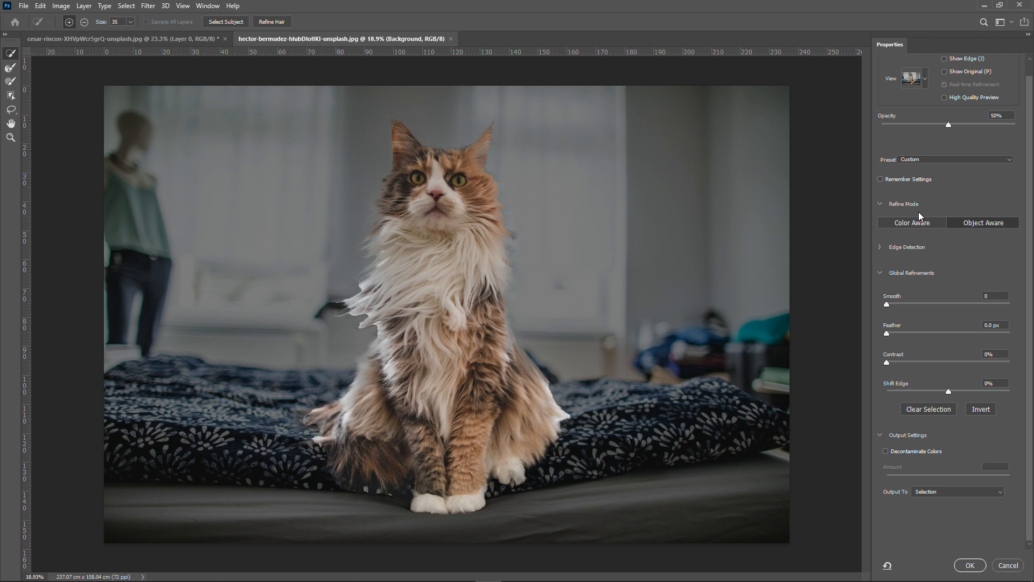
# - Expand the cat's selection edge by setting Shift Edge to +58%
pyautogui.scroll(1, 919, 211)
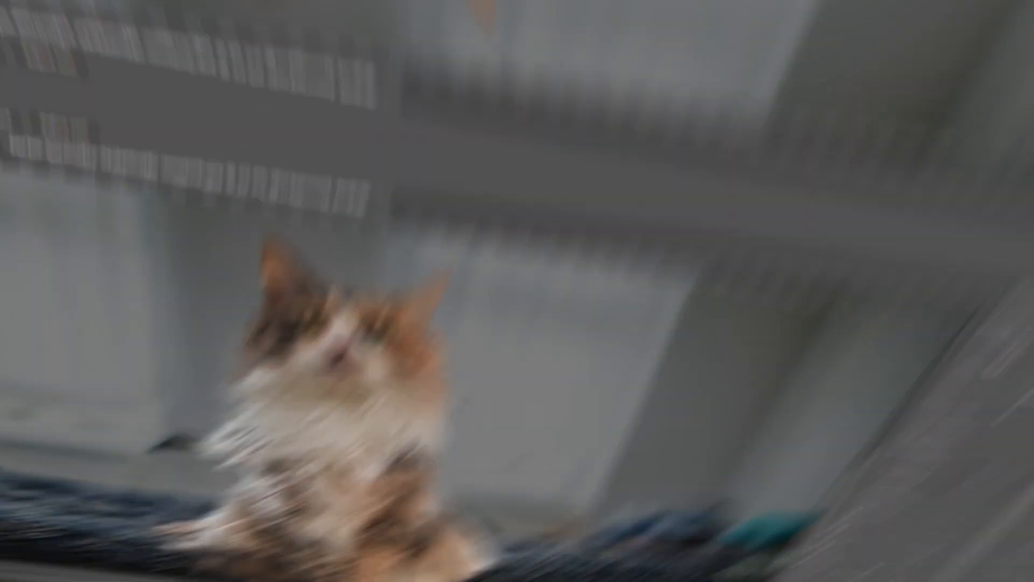
pyautogui.scroll(-2, 544, 238)
pyautogui.scroll(2, 544, 237)
pyautogui.scroll(-1, 489, 214)
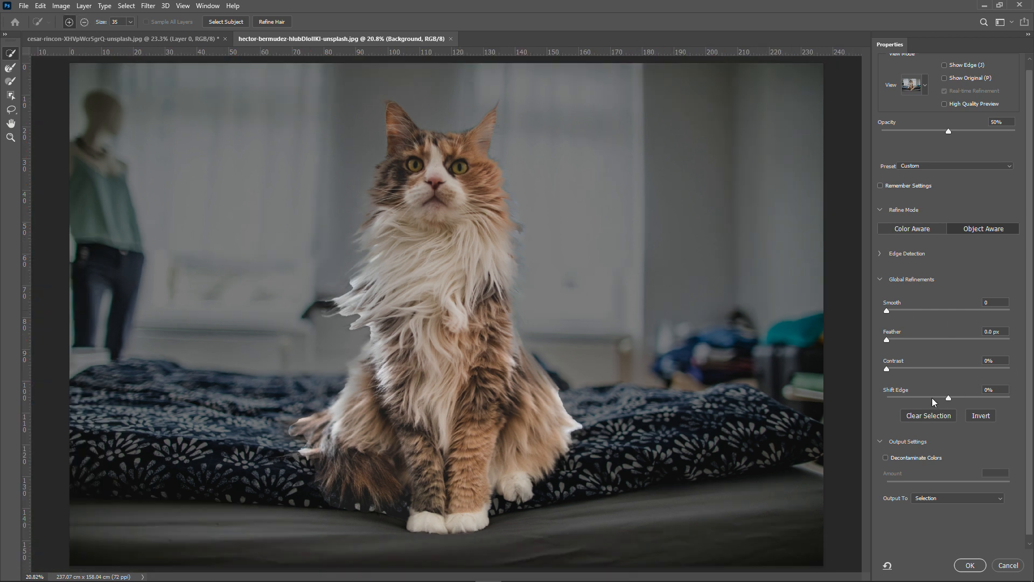
pyautogui.moveTo(949, 398); pyautogui.dragTo(970, 399)
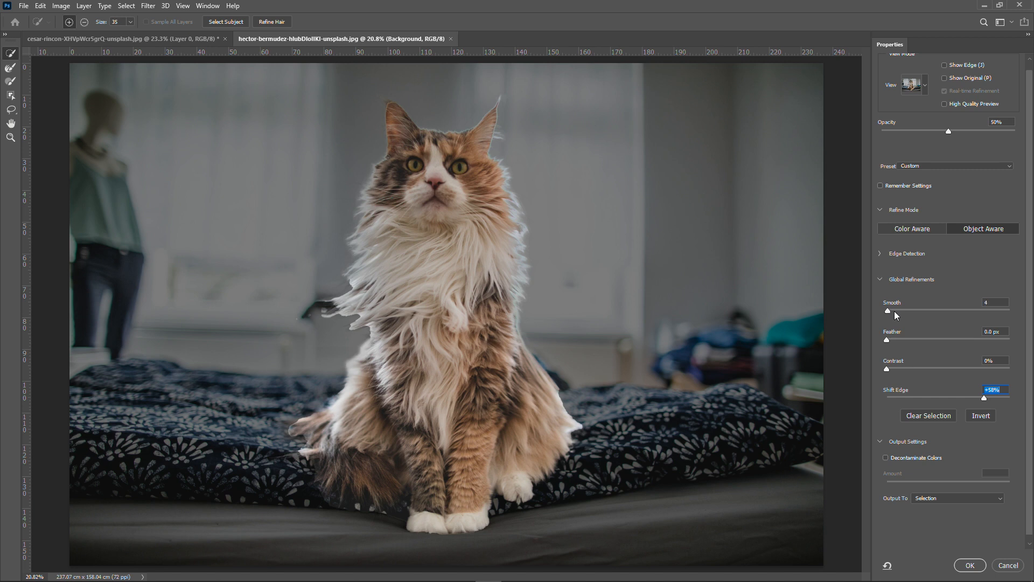
# - Set the cat selection's global refinements to Smooth 6, Feather 0.2 px and Contrast 0%
pyautogui.moveTo(912, 311); pyautogui.dragTo(906, 310)
pyautogui.moveTo(897, 307); pyautogui.dragTo(894, 309)
pyautogui.moveTo(891, 342); pyautogui.dragTo(888, 342)
pyautogui.press('alt')
pyautogui.scroll(-1, 1029, 274)
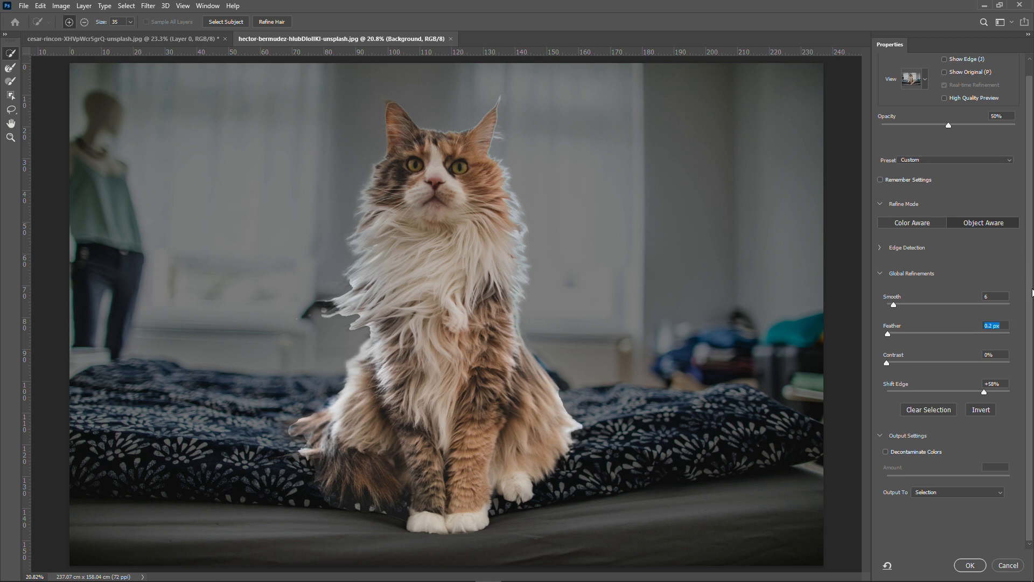
pyautogui.click(901, 362)
pyautogui.moveTo(891, 362); pyautogui.dragTo(886, 362)
# - Save the current Select and Mask settings as a preset named "asdsa" and choose it from the presets
pyautogui.click(930, 162)
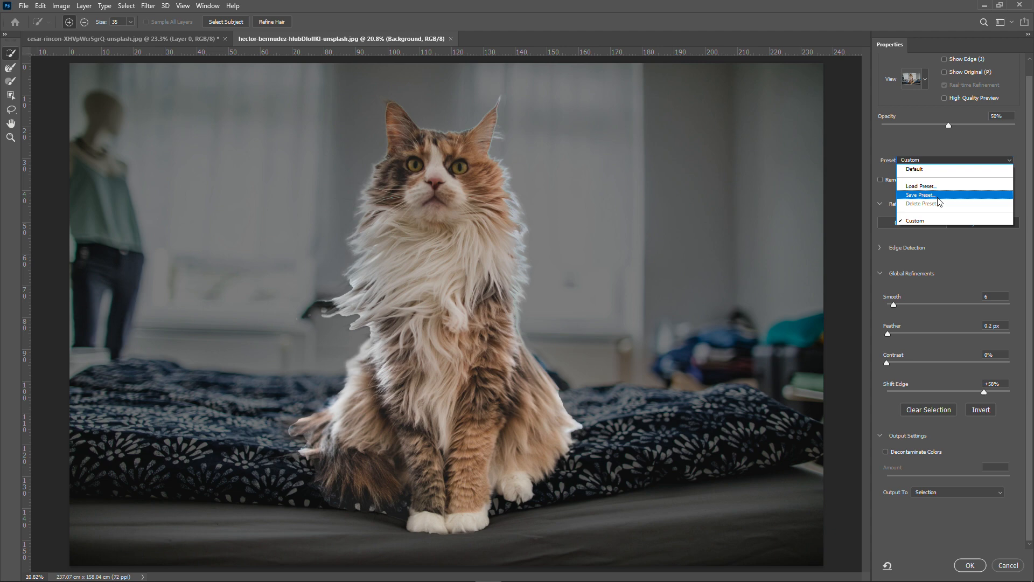
pyautogui.click(938, 195)
pyautogui.write('asdsa')
pyautogui.click(619, 419)
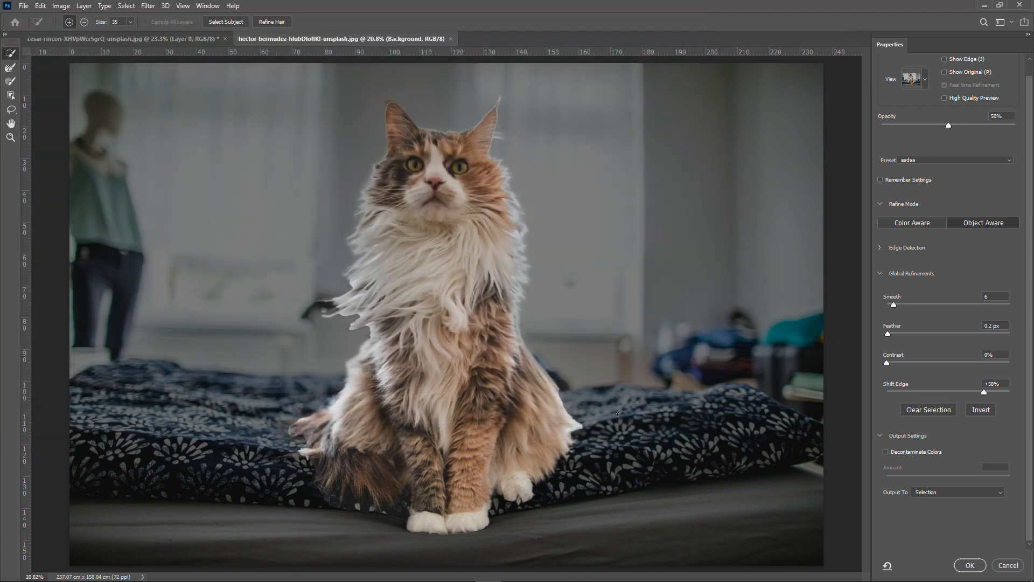
pyautogui.click(939, 164)
pyautogui.click(939, 161)
pyautogui.click(939, 162)
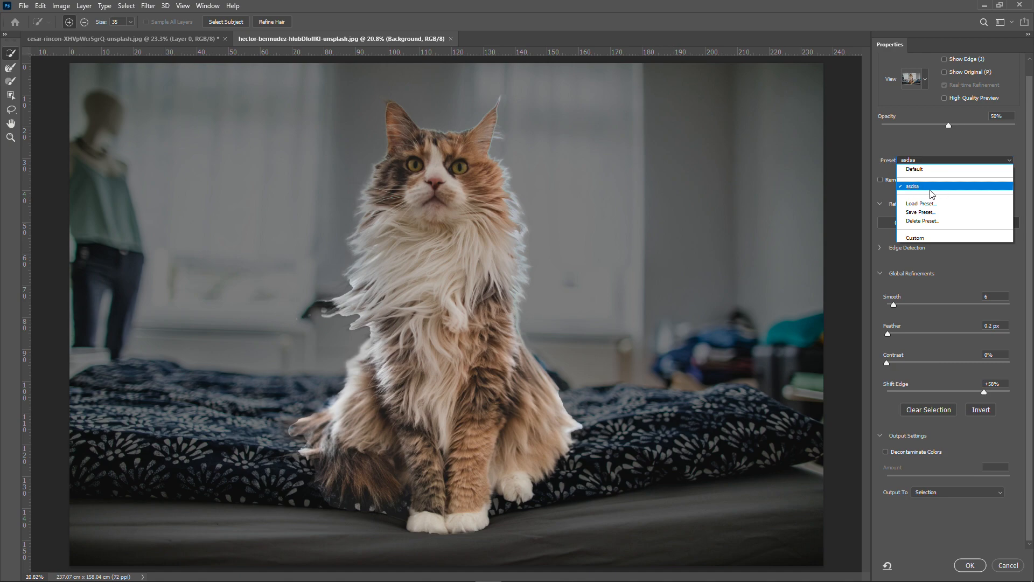
pyautogui.click(933, 187)
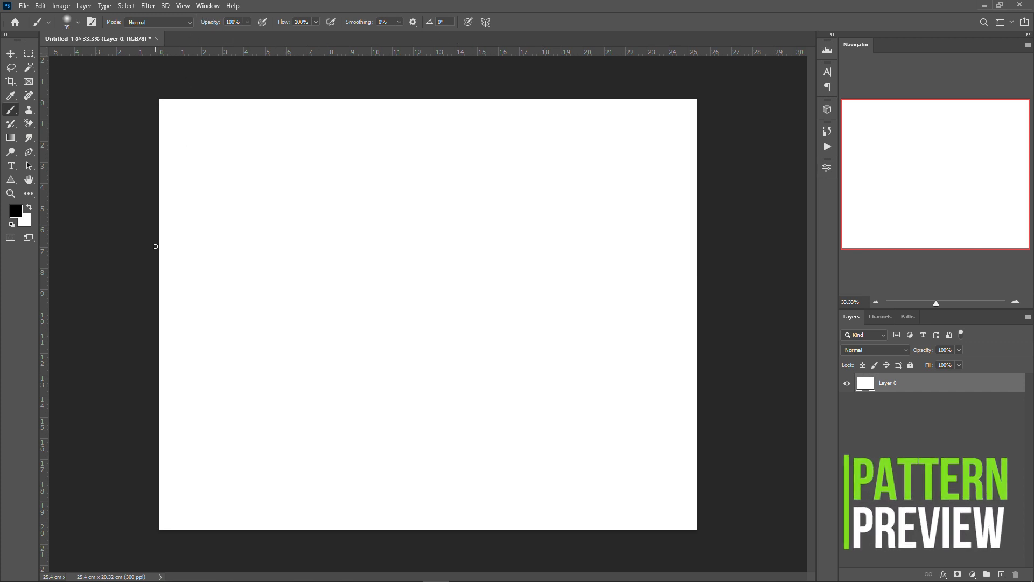
# - Undo the test brush stroke and switch to a hard round brush from General Brushes with 100% hardness
pyautogui.moveTo(153, 305)
pyautogui.mouseDown()
pyautogui.moveTo(219, 294)
pyautogui.moveTo(331, 123)
pyautogui.moveTo(330, 92)
pyautogui.mouseUp()
pyautogui.hotkey('ctrl', 'z')
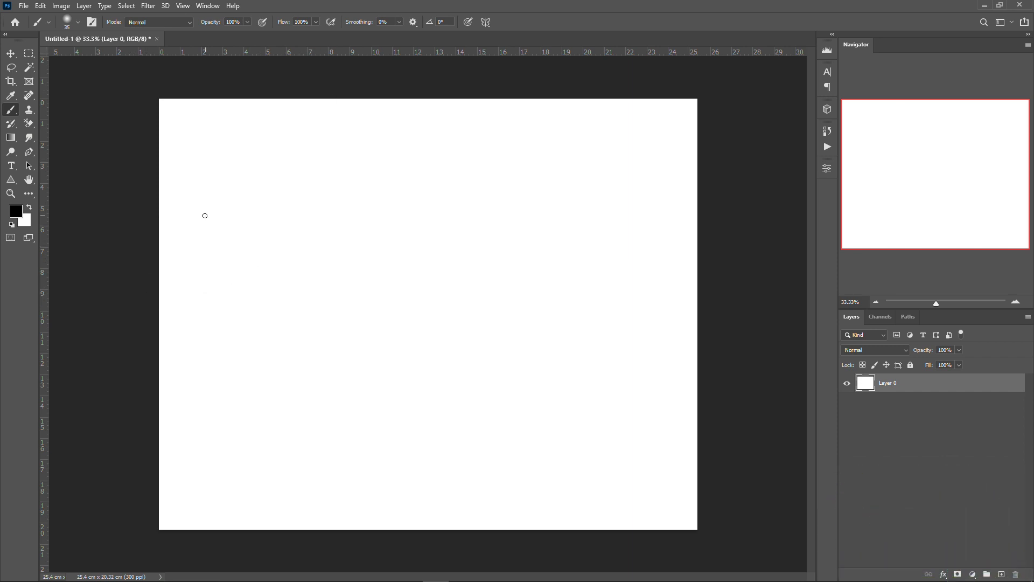
pyautogui.click(83, 25)
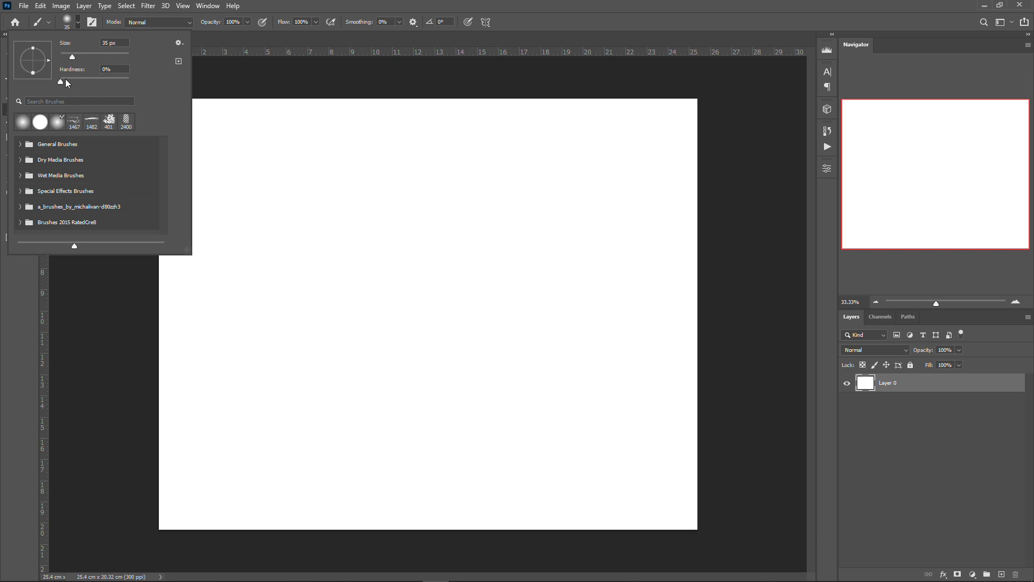
pyautogui.moveTo(78, 82); pyautogui.dragTo(132, 81)
pyautogui.click(24, 146)
pyautogui.scroll(-5, 54, 178)
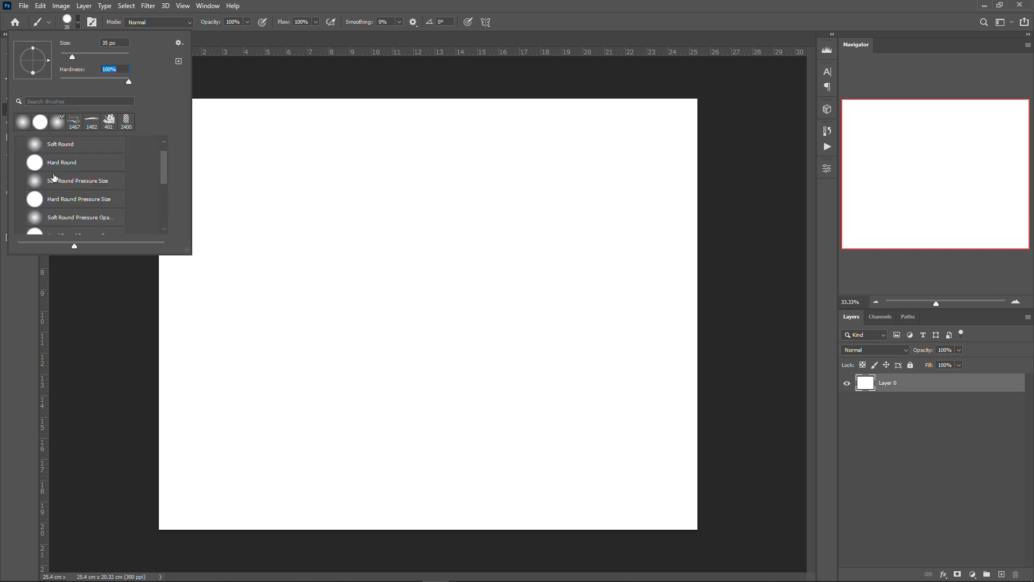
pyautogui.scroll(-2, 66, 182)
pyautogui.click(89, 188)
pyautogui.click(532, 3)
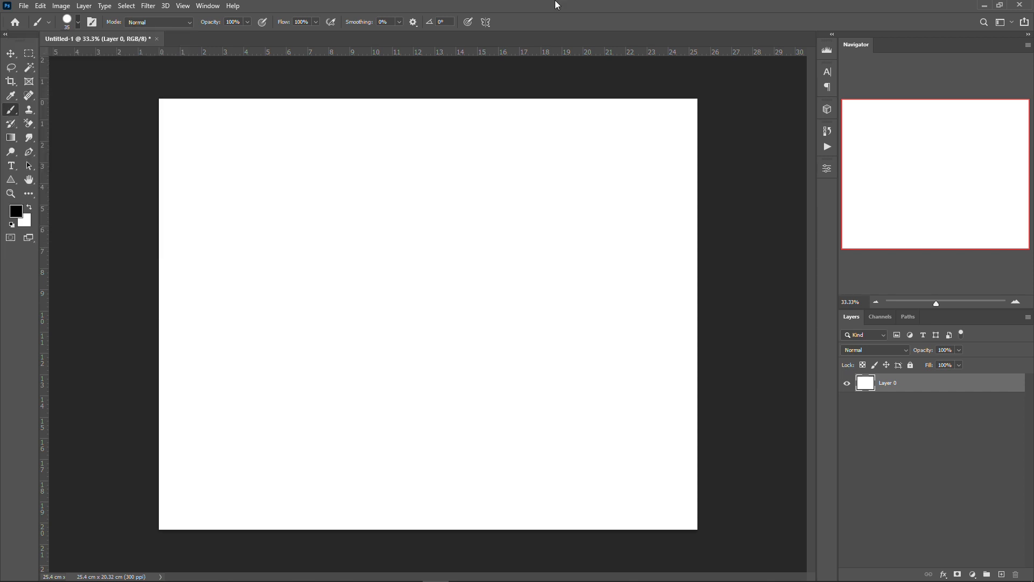
# - Enlarge the brush to 90 px and paint two black curves across the canvas's upper-left corner and two across its lower half
pyautogui.press(']')
pyautogui.press(']')
pyautogui.press(']')
pyautogui.press(']')
pyautogui.press(']')
pyautogui.press(']')
pyautogui.moveTo(114, 335)
pyautogui.mouseDown()
pyautogui.moveTo(248, 290)
pyautogui.moveTo(354, 185)
pyautogui.moveTo(402, 88)
pyautogui.moveTo(319, 131)
pyautogui.moveTo(190, 241)
pyautogui.moveTo(140, 261)
pyautogui.mouseUp()
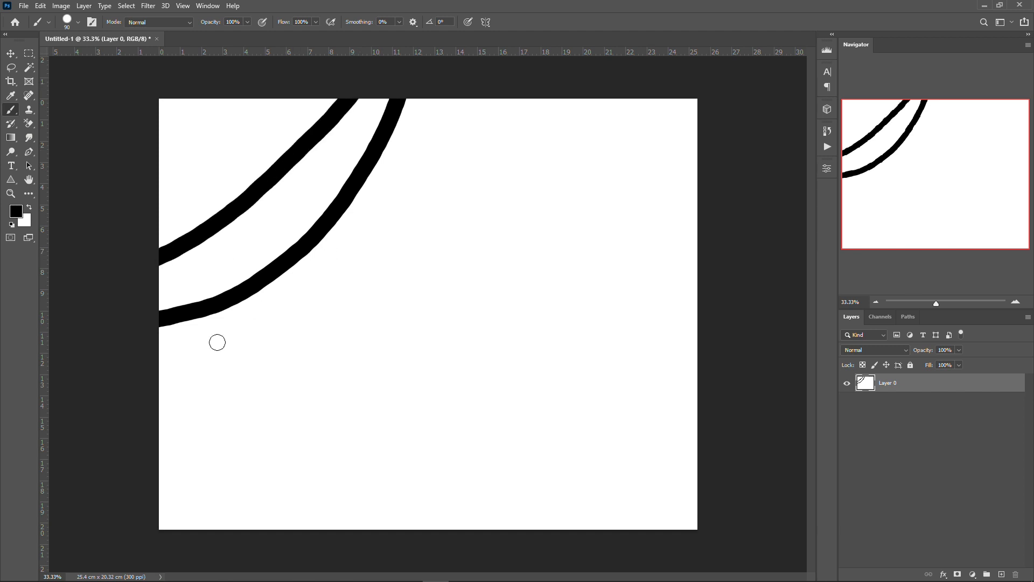
pyautogui.moveTo(137, 434)
pyautogui.mouseDown()
pyautogui.moveTo(527, 350)
pyautogui.moveTo(716, 386)
pyautogui.mouseUp()
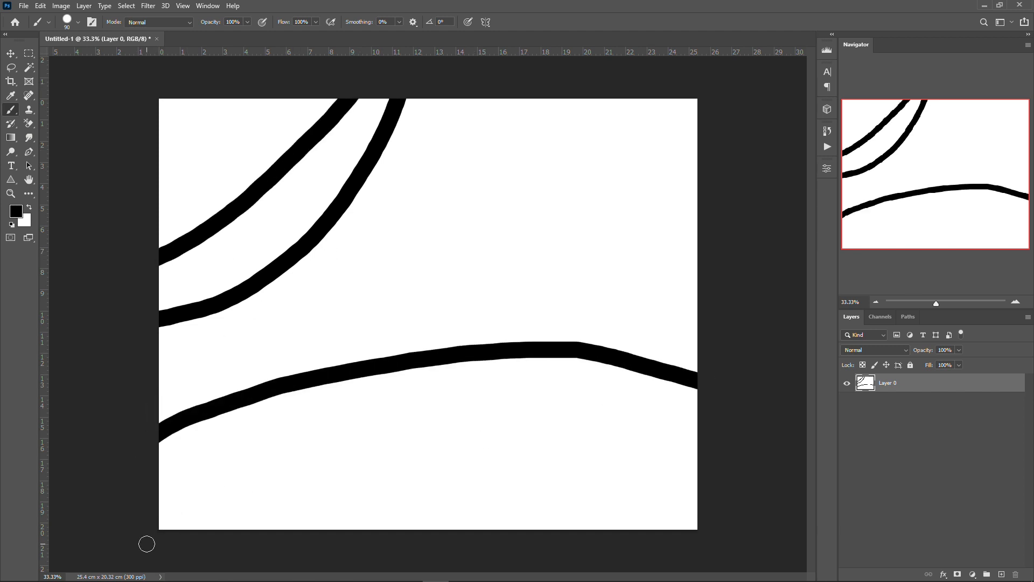
pyautogui.moveTo(146, 544)
pyautogui.mouseDown()
pyautogui.moveTo(520, 478)
pyautogui.moveTo(858, 510)
pyautogui.mouseUp()
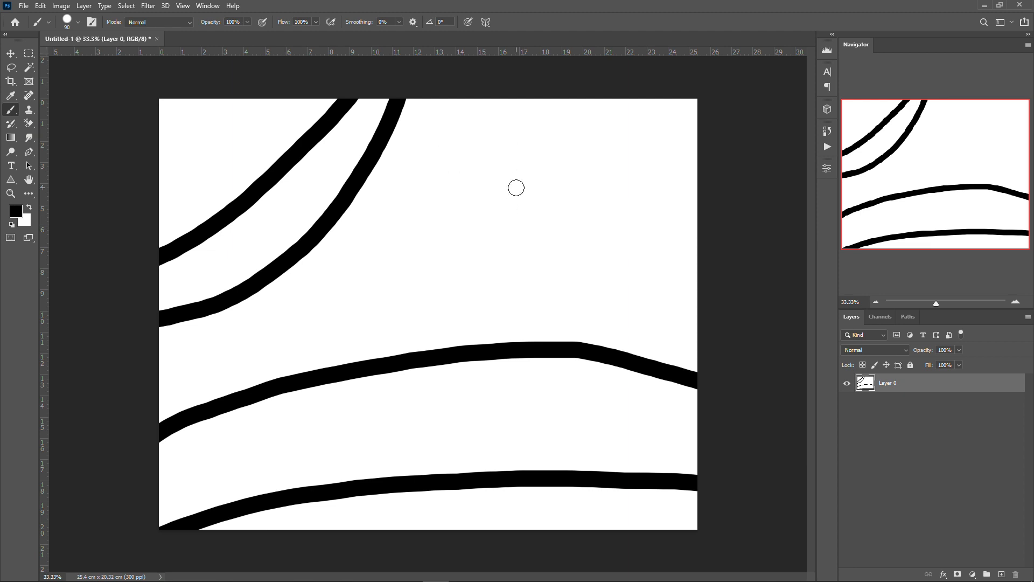
pyautogui.scroll(-3, 516, 188)
pyautogui.scroll(2, 516, 188)
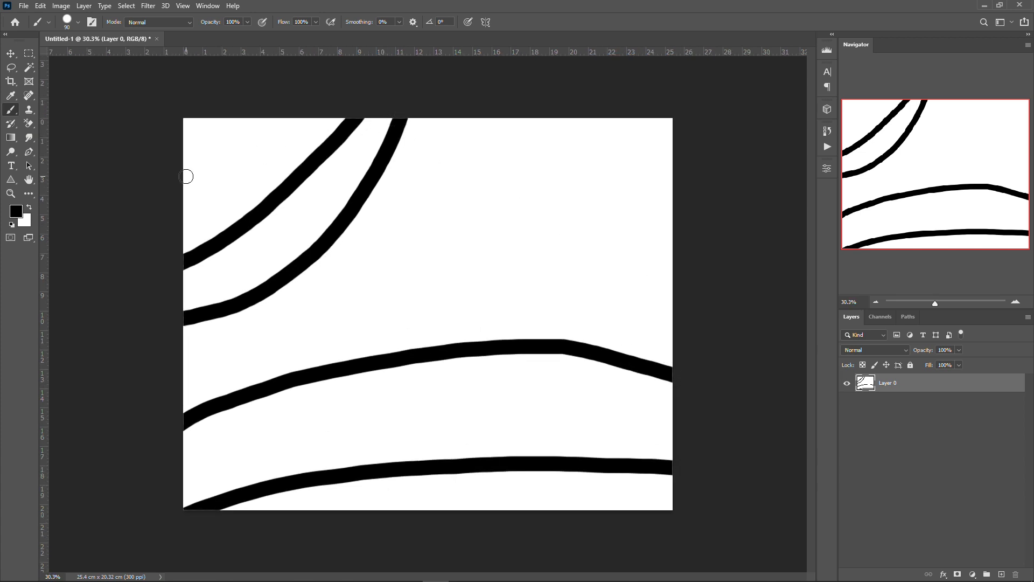
# - Define the canvas with the four black curves as a new pattern
pyautogui.click(40, 6)
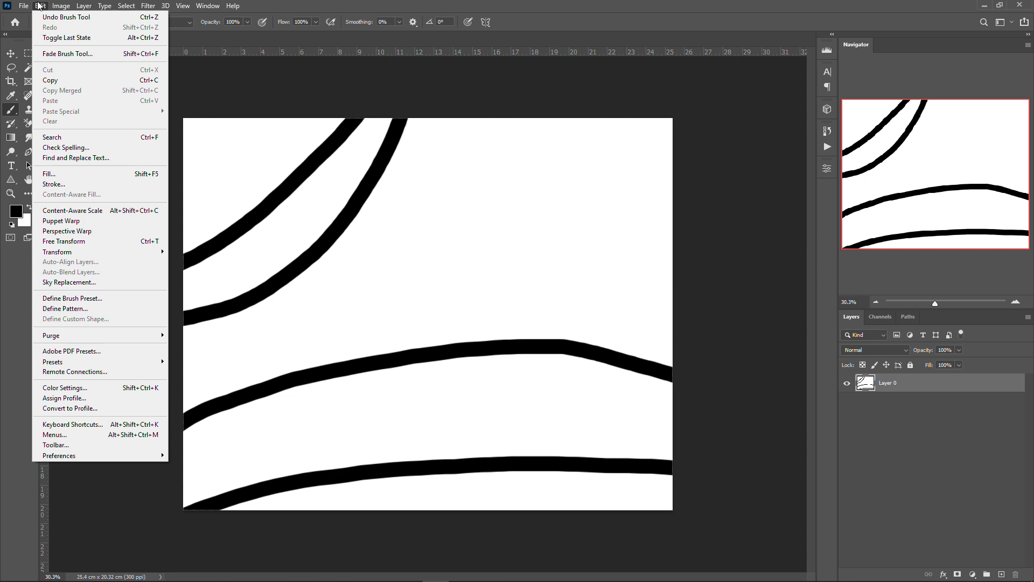
pyautogui.click(576, 5)
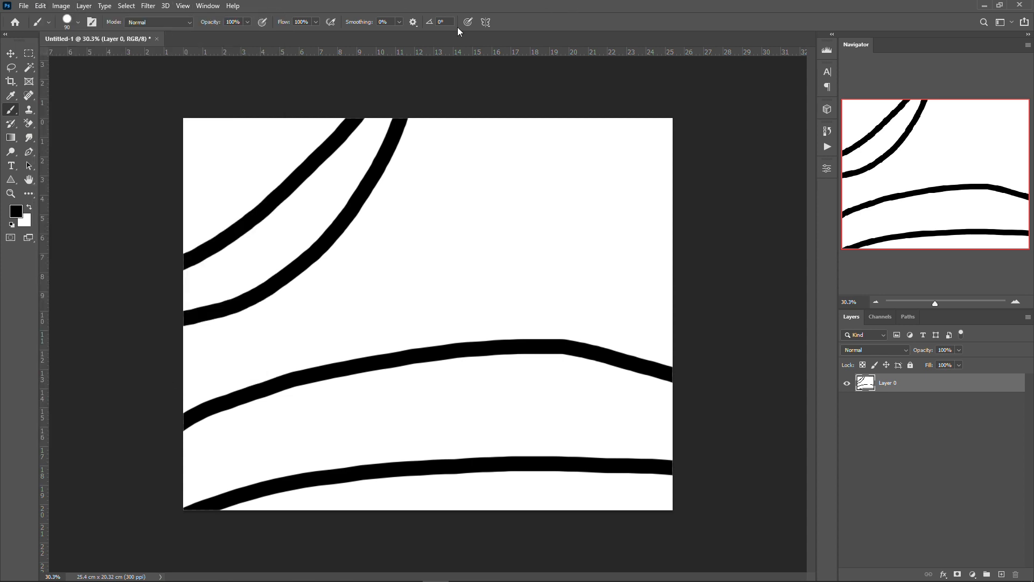
pyautogui.click(40, 5)
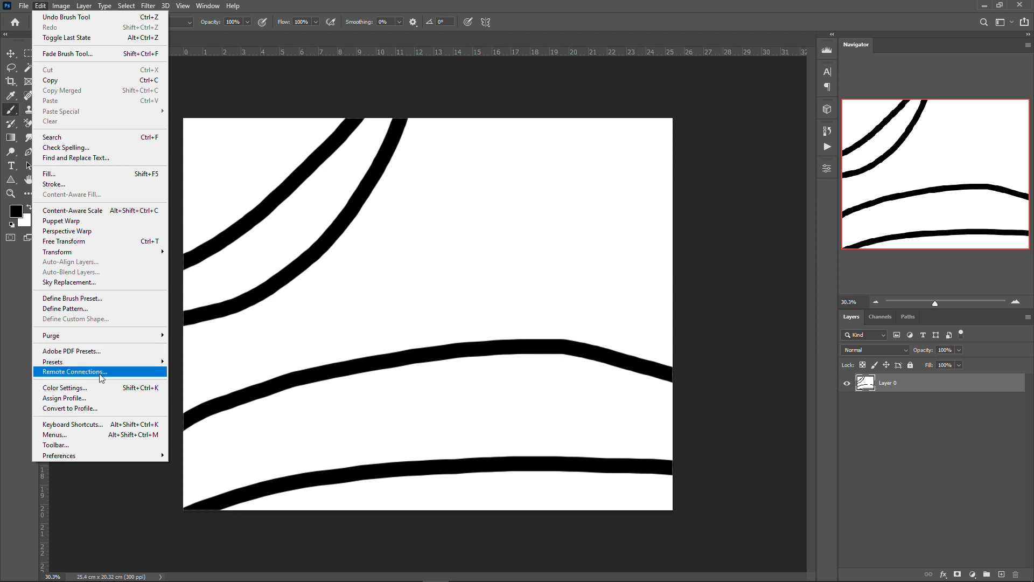
pyautogui.click(81, 308)
pyautogui.click(637, 172)
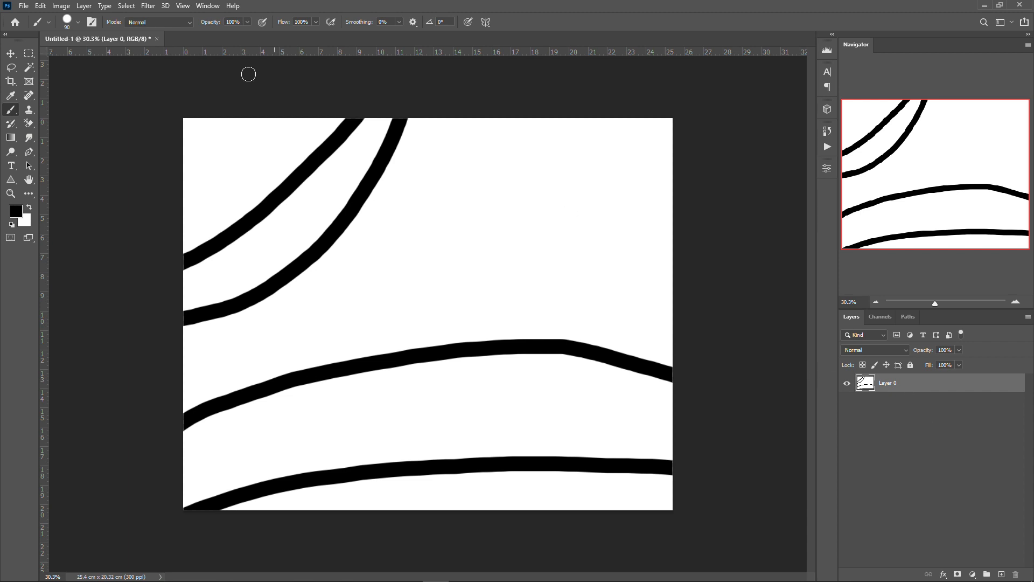
# - Add a new empty layer above Layer 0 and hide Layer 0
pyautogui.click(1005, 535)
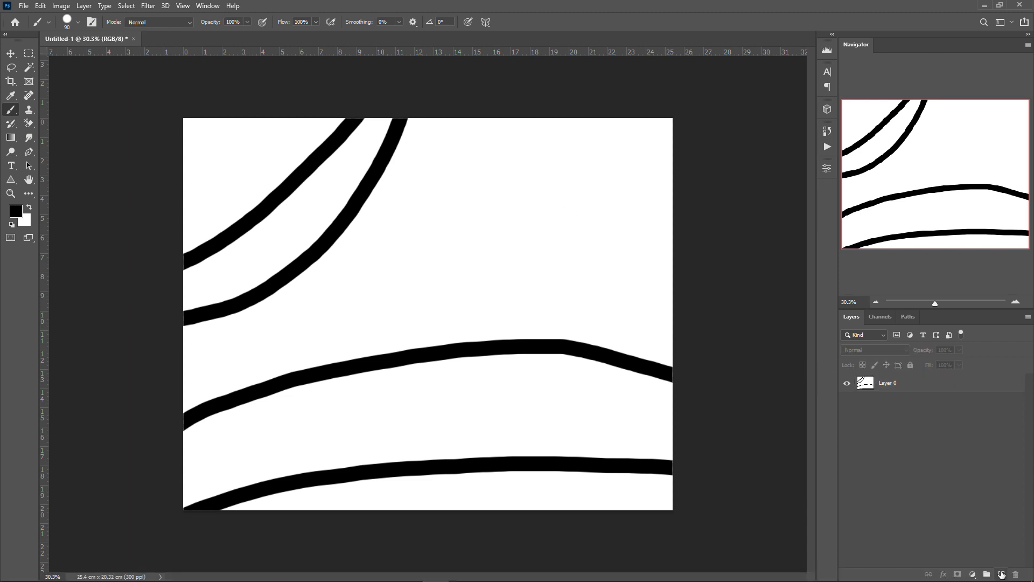
pyautogui.click(1002, 575)
pyautogui.click(847, 401)
# - Try a Pattern Fill layer with the newly defined curve pattern at 23% scale, and discard it
pyautogui.click(974, 573)
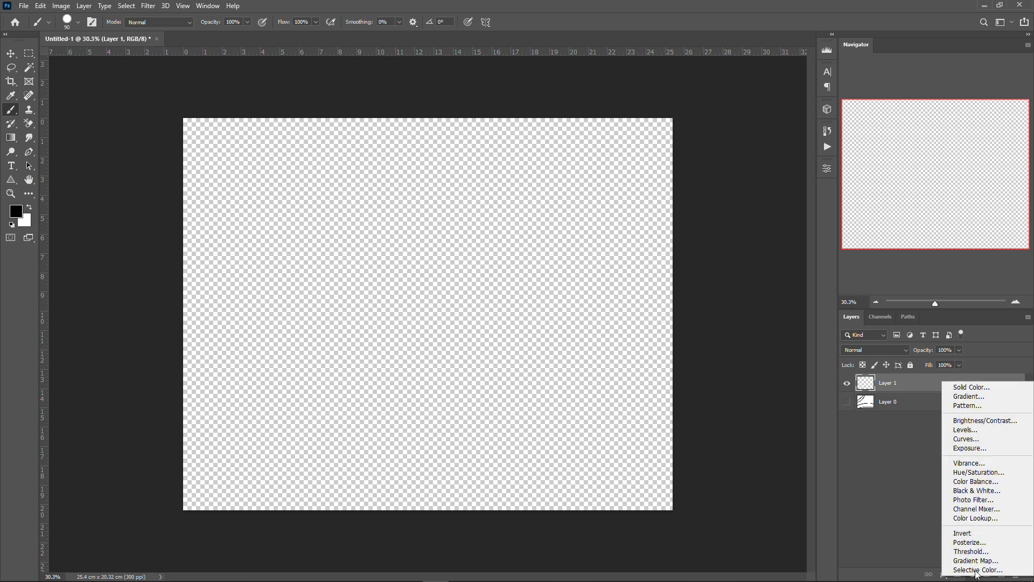
pyautogui.click(970, 406)
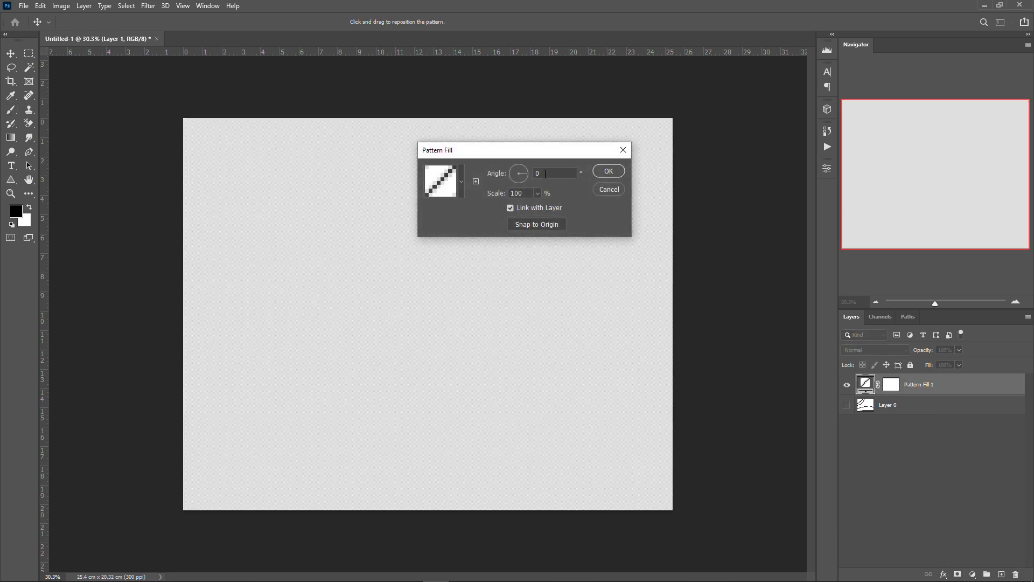
pyautogui.click(460, 179)
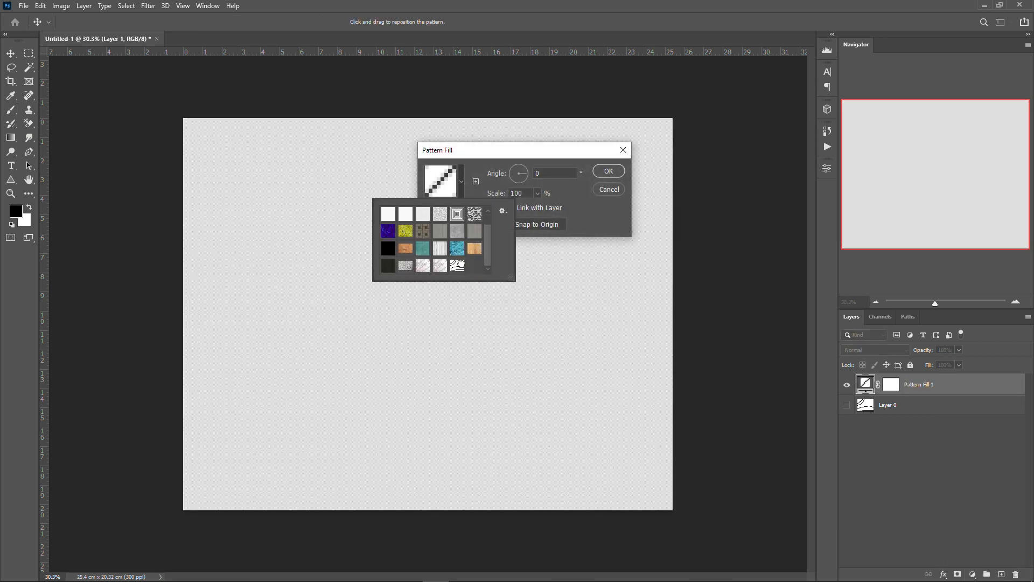
pyautogui.click(458, 265)
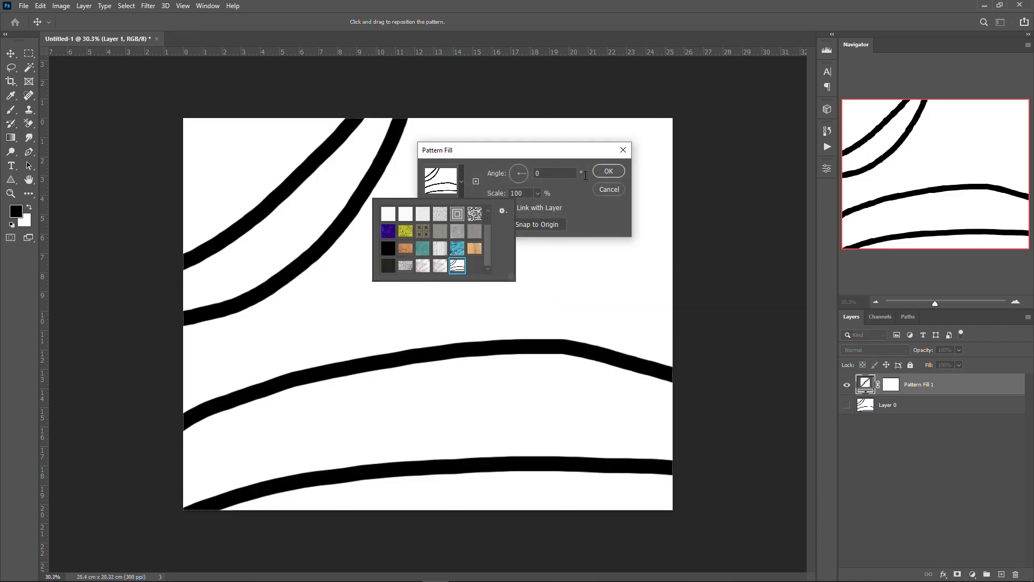
pyautogui.click(538, 193)
pyautogui.moveTo(535, 205); pyautogui.dragTo(533, 208)
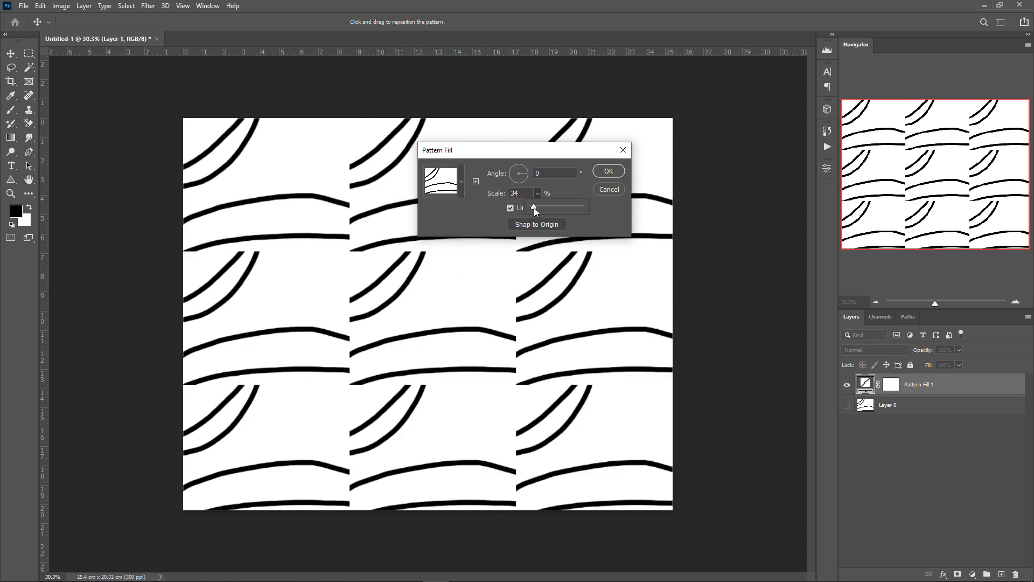
pyautogui.moveTo(533, 208); pyautogui.dragTo(533, 208)
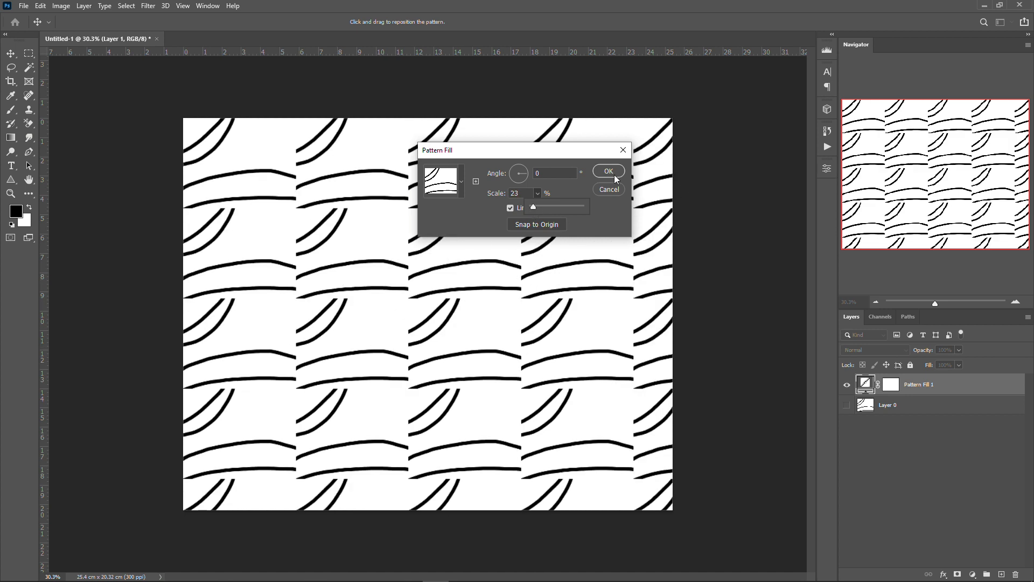
pyautogui.click(607, 190)
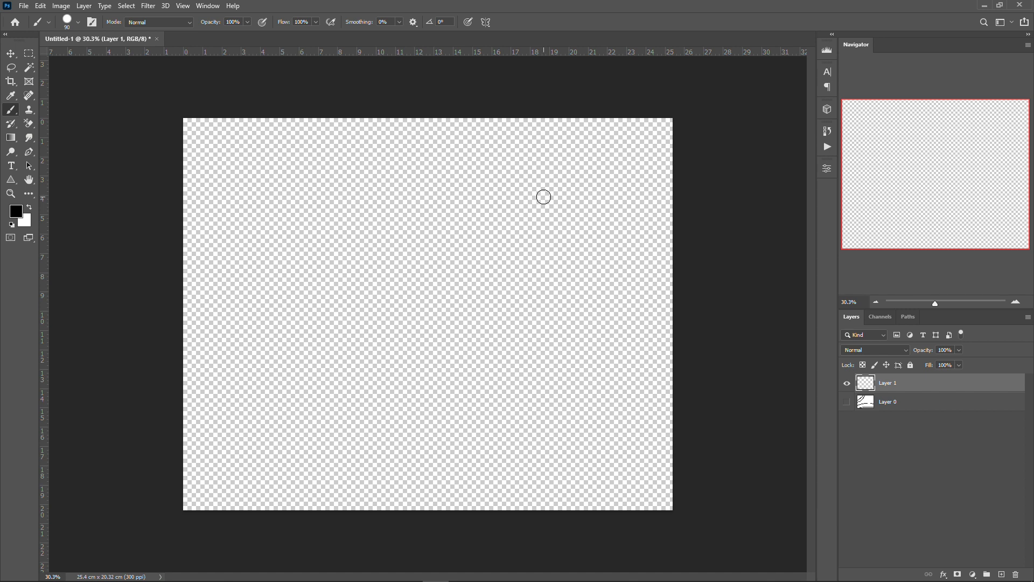
# - Show Layer 0 again and turn on Pattern Preview for the canvas
pyautogui.click(847, 402)
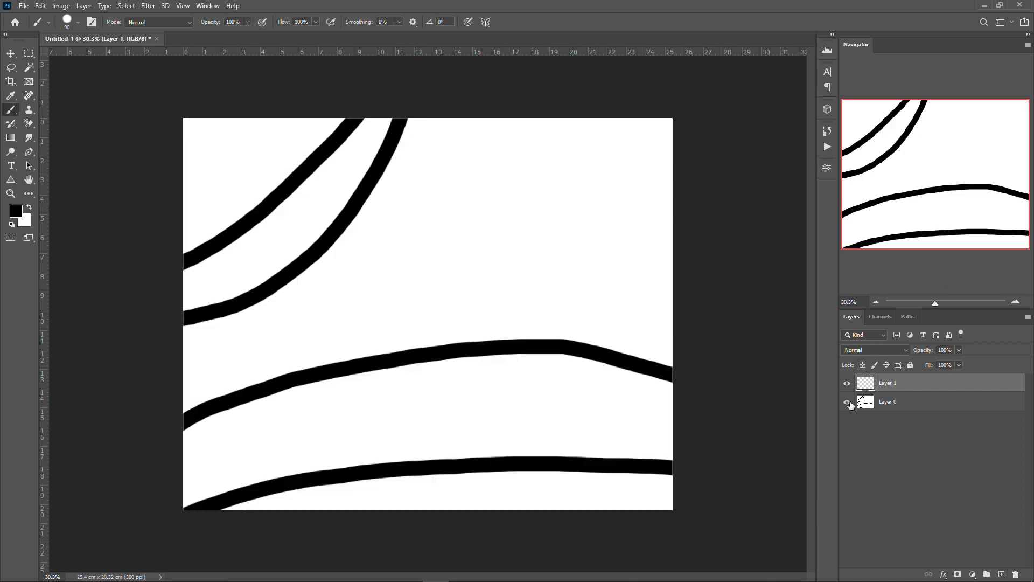
pyautogui.click(182, 6)
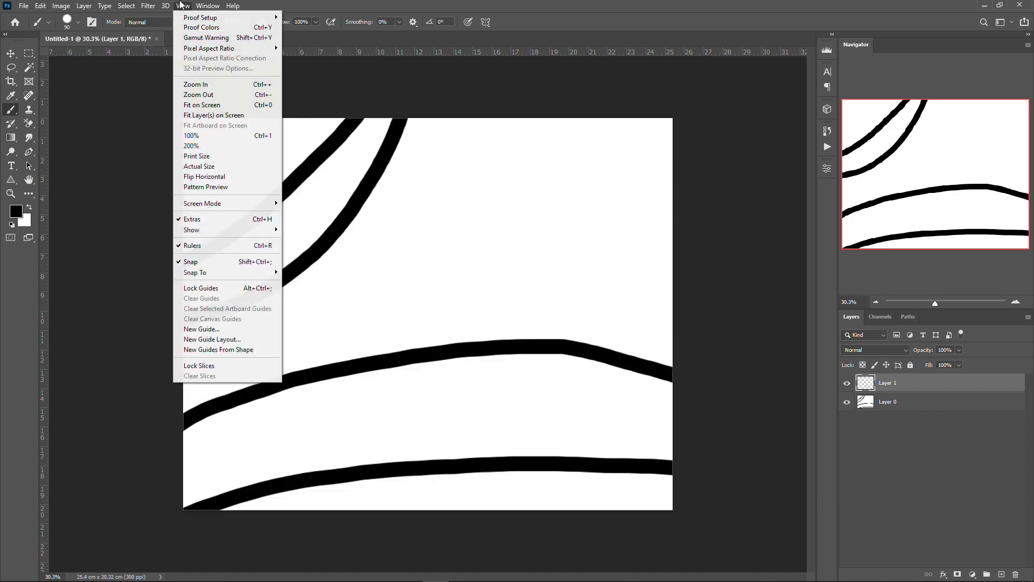
pyautogui.click(182, 6)
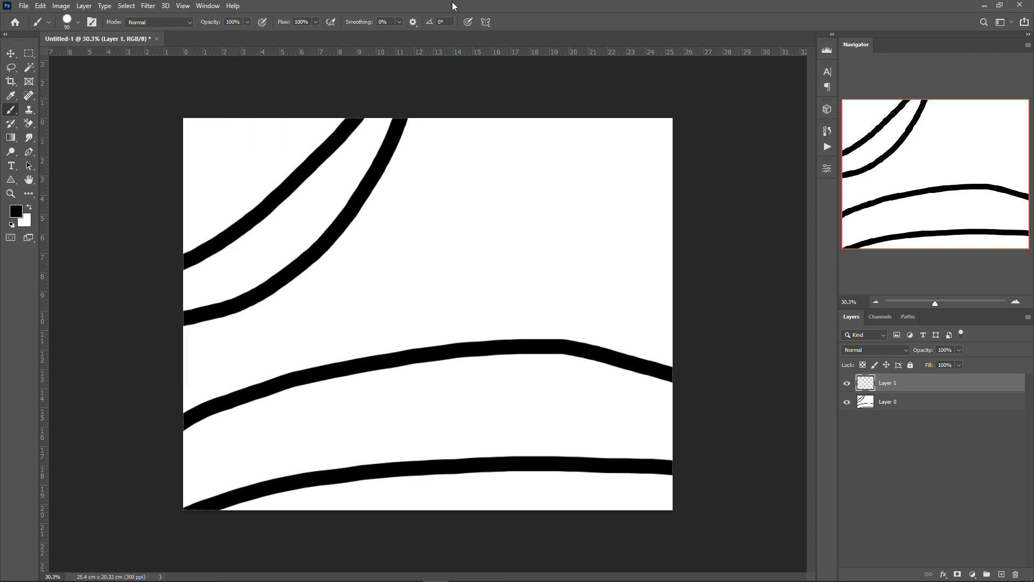
pyautogui.click(189, 7)
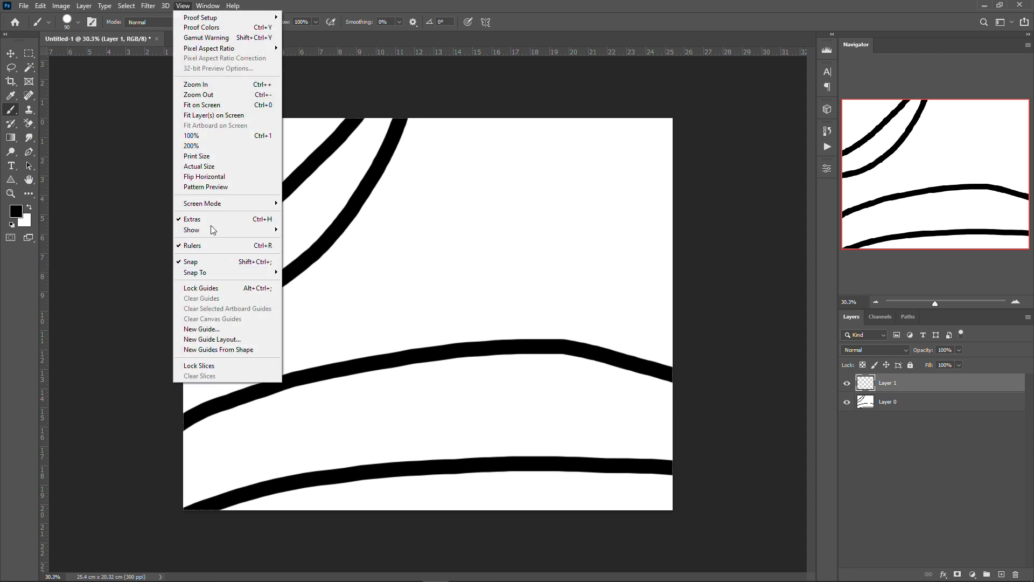
pyautogui.click(207, 187)
pyautogui.click(476, 227)
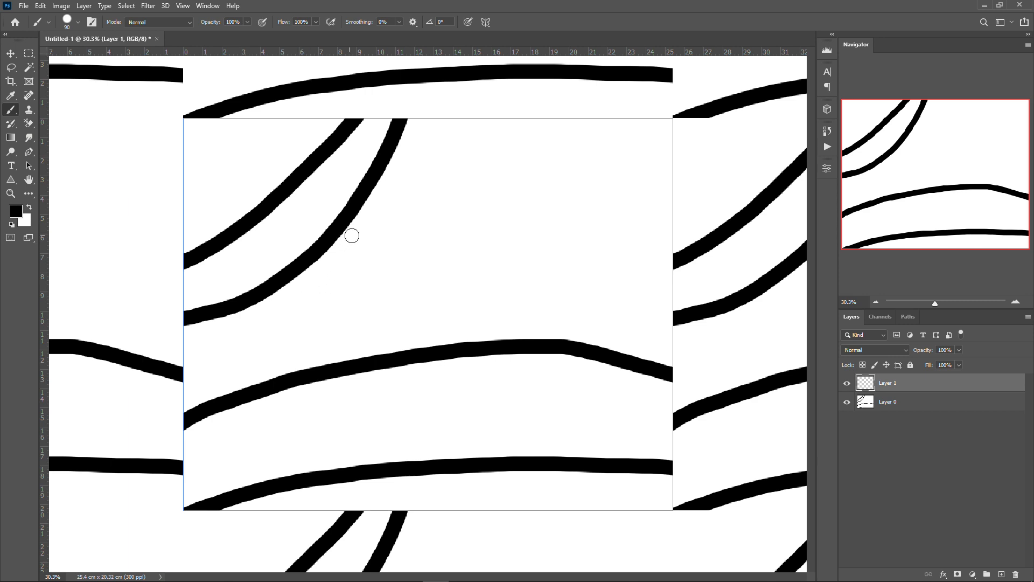
# - Hide Layer 0, paint two wavy black strokes across Layer 1 from edge to edge, and check the repeating pattern from afar
pyautogui.click(847, 402)
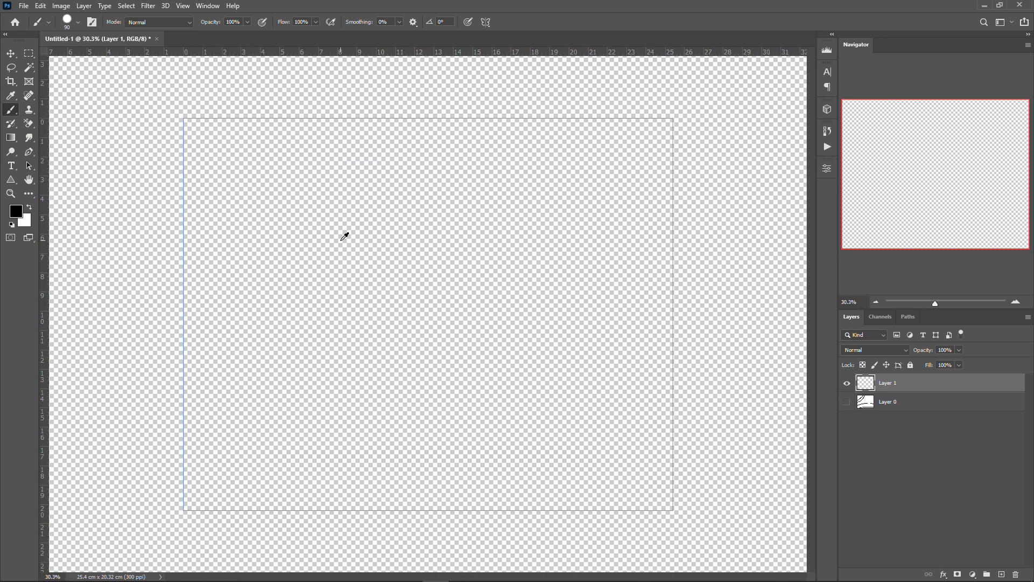
pyautogui.moveTo(167, 255)
pyautogui.mouseDown()
pyautogui.moveTo(309, 229)
pyautogui.moveTo(370, 138)
pyautogui.moveTo(408, 122)
pyautogui.moveTo(490, 142)
pyautogui.moveTo(588, 253)
pyautogui.moveTo(616, 262)
pyautogui.moveTo(671, 247)
pyautogui.mouseUp()
pyautogui.moveTo(184, 256)
pyautogui.mouseDown()
pyautogui.moveTo(261, 318)
pyautogui.moveTo(313, 411)
pyautogui.moveTo(374, 450)
pyautogui.moveTo(455, 430)
pyautogui.moveTo(543, 367)
pyautogui.moveTo(645, 324)
pyautogui.moveTo(674, 249)
pyautogui.mouseUp()
pyautogui.scroll(-3, 480, 197)
pyautogui.scroll(-8, 480, 197)
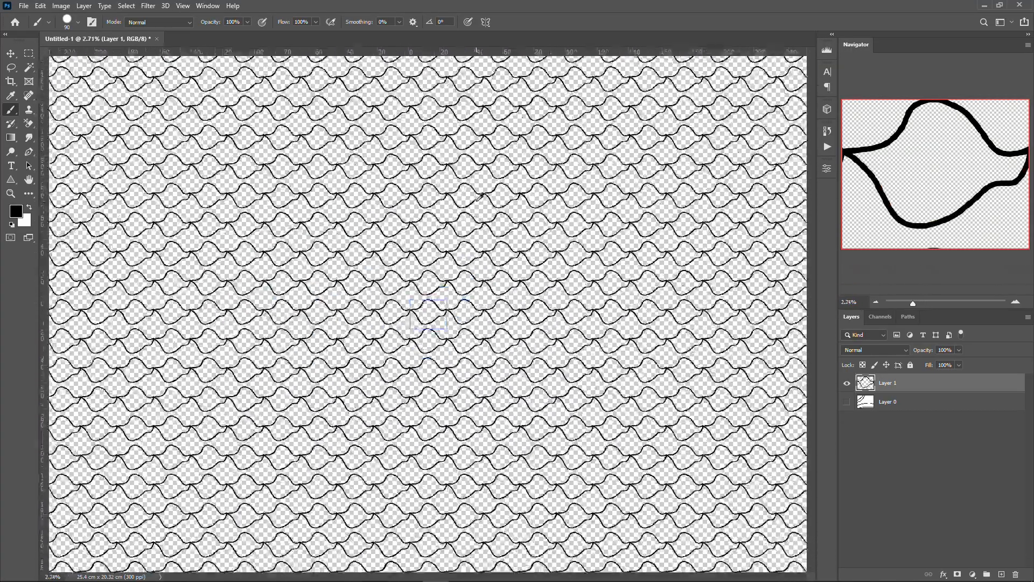
# - Examine the repeating wavy strokes from far and near, and turn off Pattern Preview for the canvas
pyautogui.scroll(10, 478, 197)
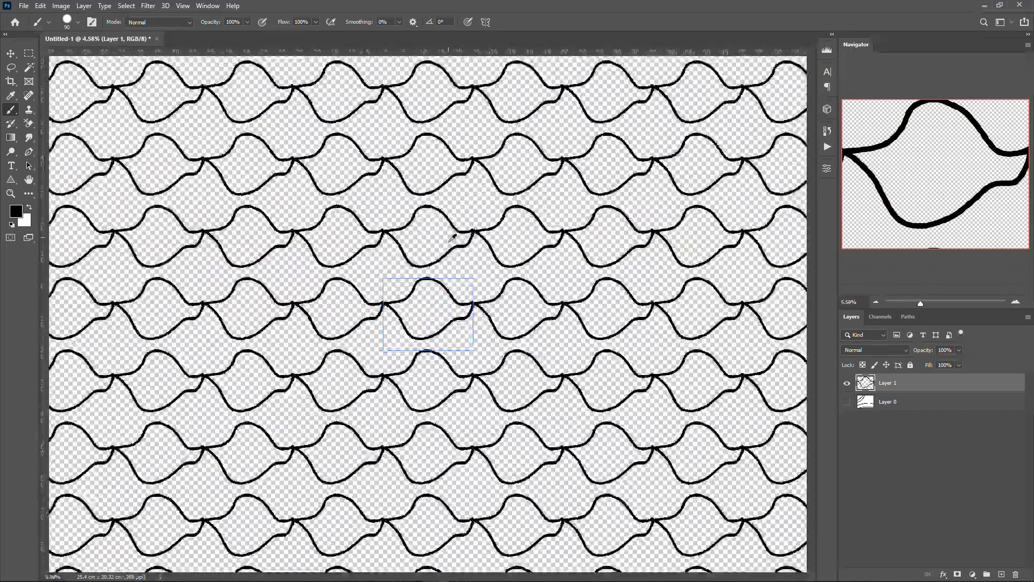
pyautogui.scroll(-10, 395, 247)
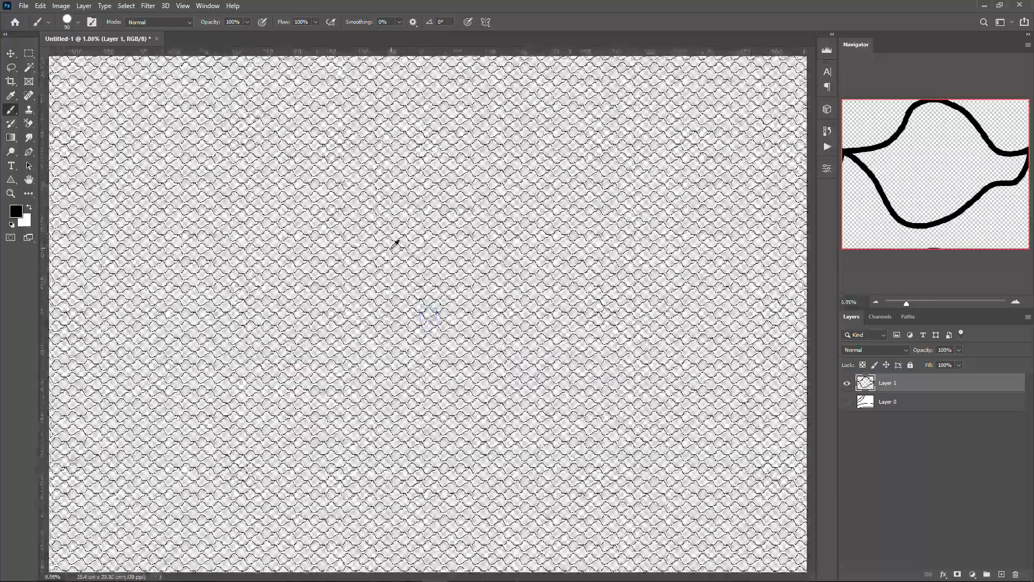
pyautogui.scroll(4, 394, 243)
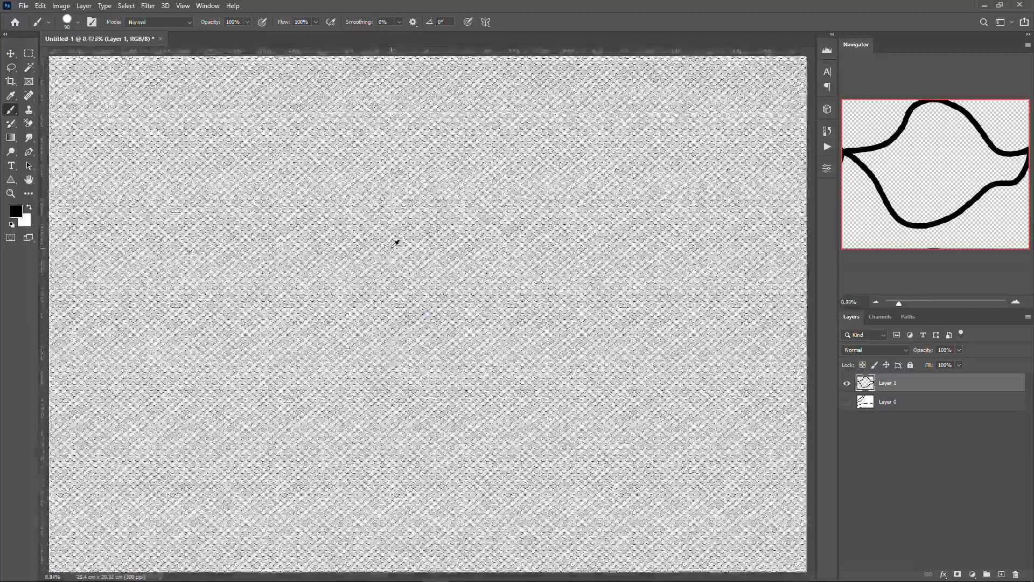
pyautogui.scroll(8, 426, 309)
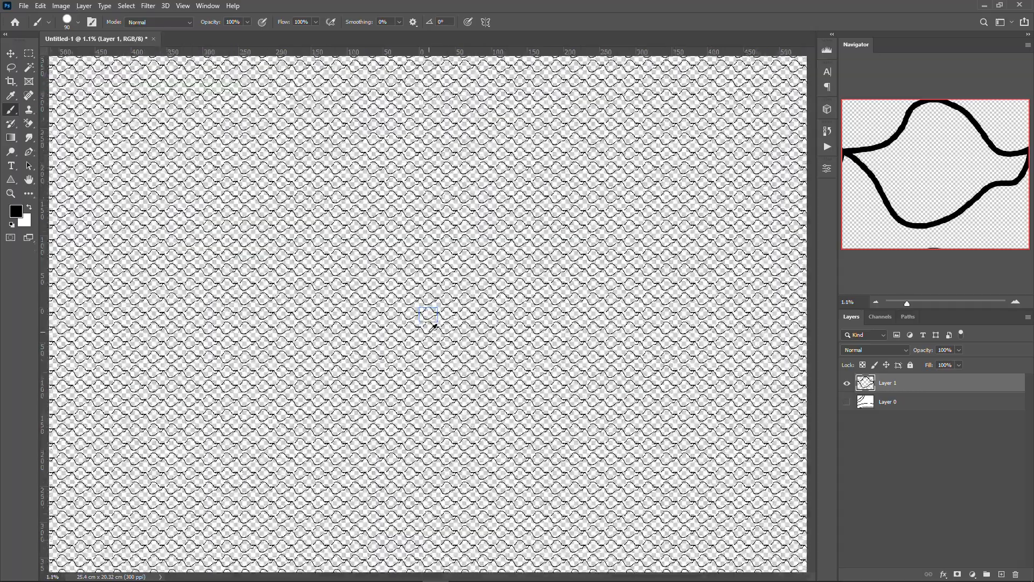
pyautogui.scroll(5, 424, 305)
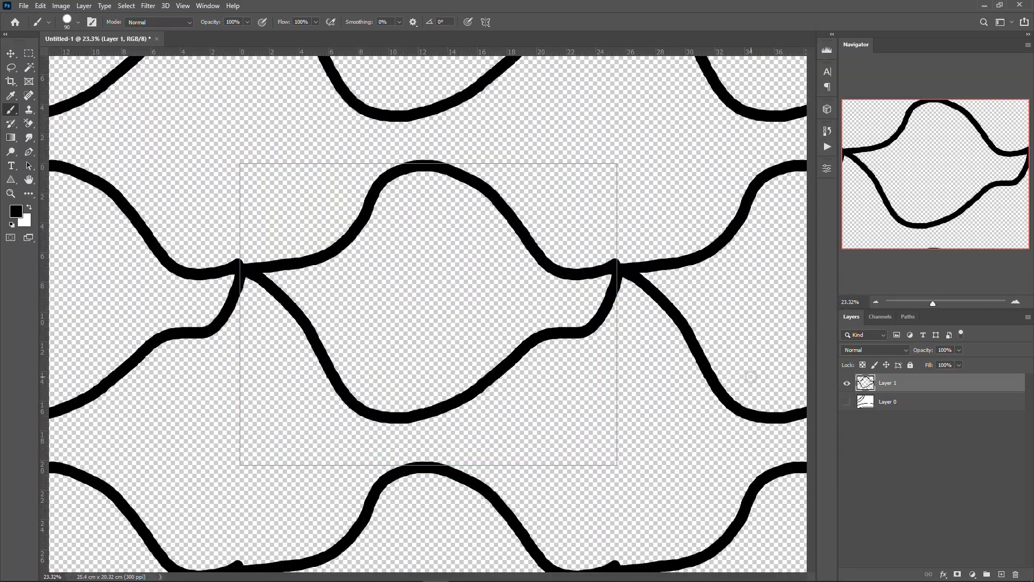
pyautogui.click(190, 8)
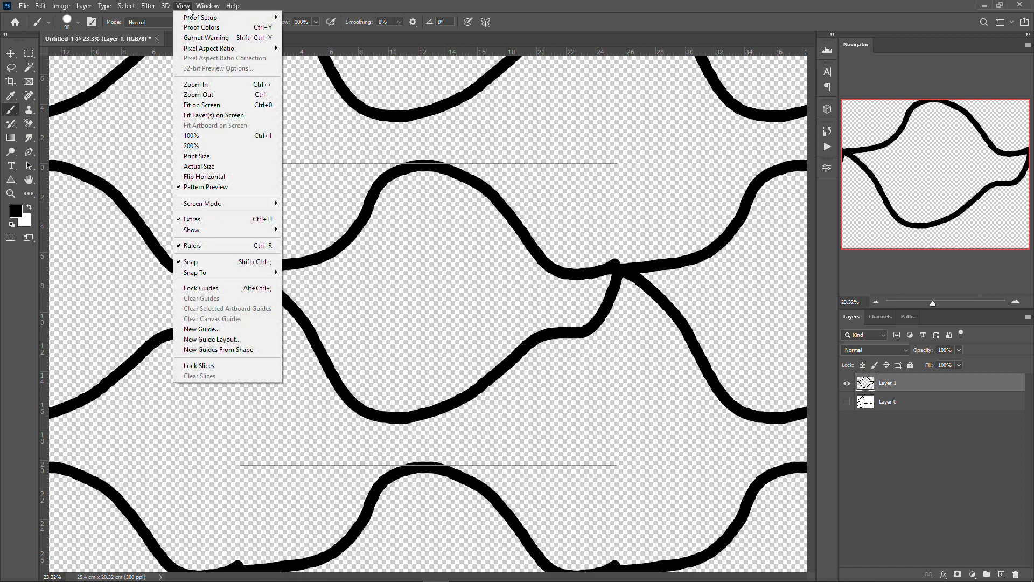
pyautogui.click(218, 188)
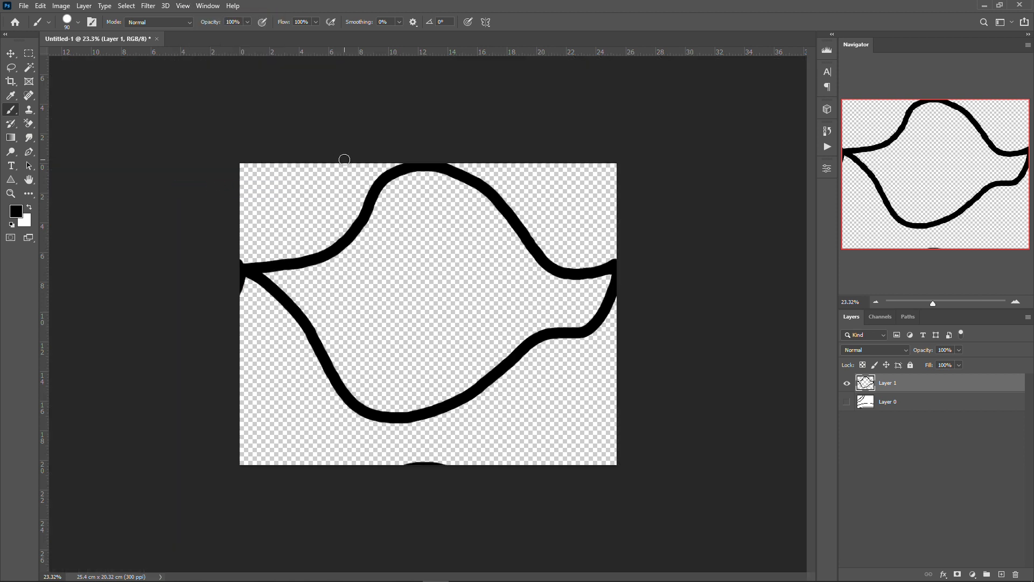
# - Toggle the visibility of Layer 6 and Layer 5 in the Diwali artwork to identify what each contains
pyautogui.scroll(3, 350, 198)
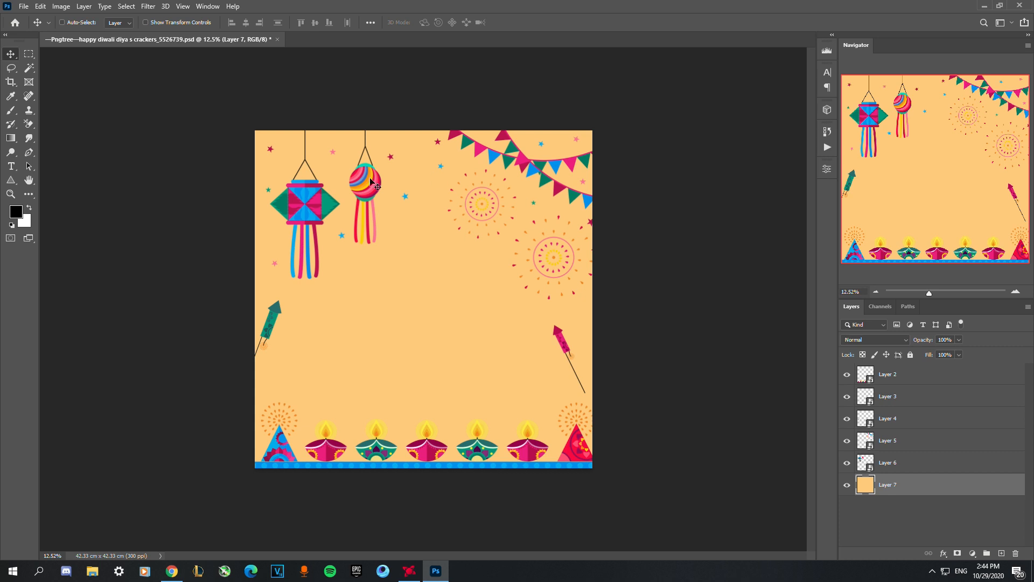
pyautogui.scroll(1, 301, 209)
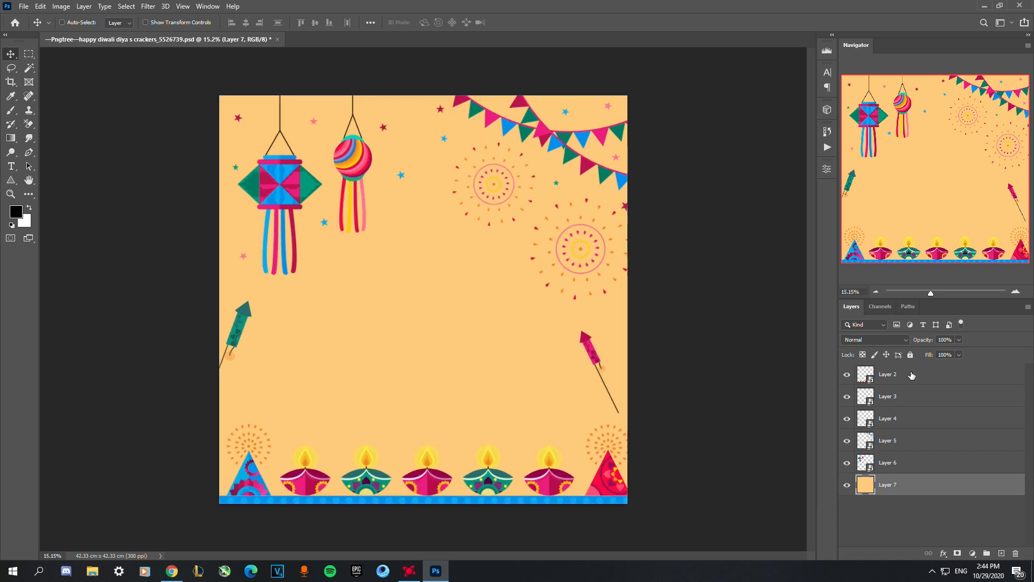
pyautogui.click(847, 463)
pyautogui.click(846, 463)
pyautogui.click(847, 464)
pyautogui.click(846, 464)
pyautogui.click(847, 441)
pyautogui.click(846, 441)
# - Turn on Pattern Preview for the Diwali artwork and accept the smart object notice
pyautogui.click(183, 6)
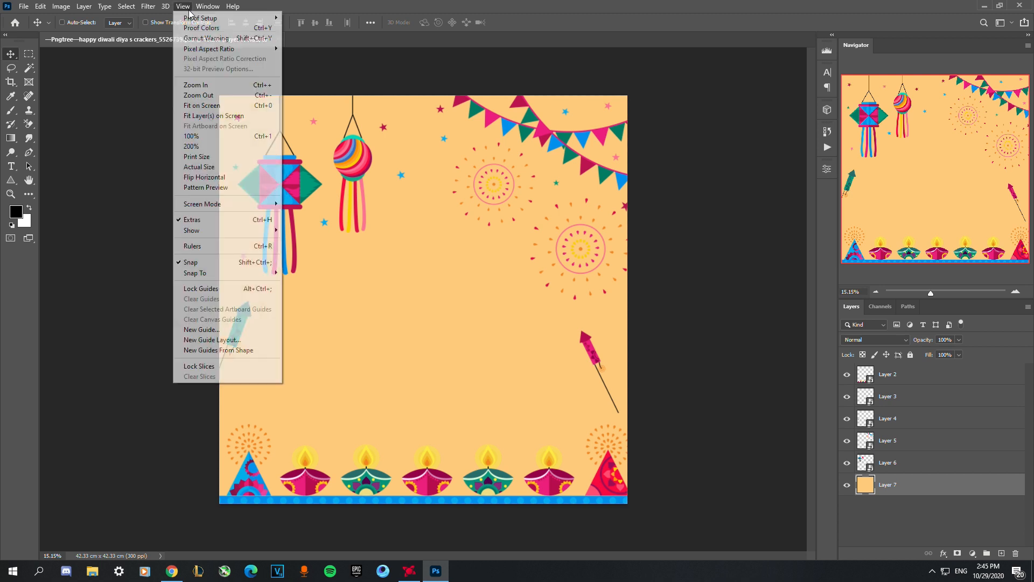
pyautogui.click(202, 187)
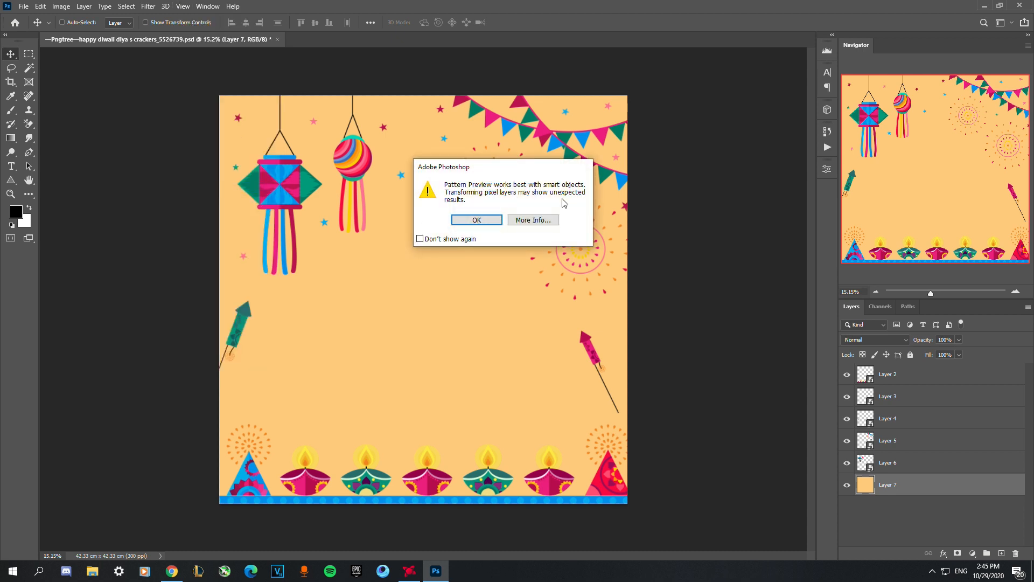
pyautogui.click(475, 221)
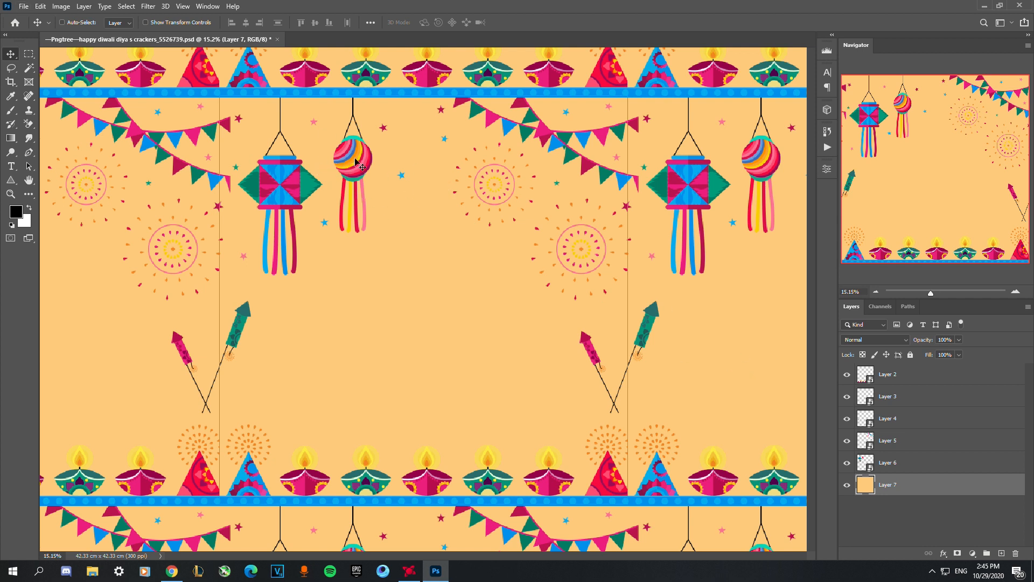
# - Try moving the row of diya lamps on Layer 2 across the repeating tiles, and undo the moves
pyautogui.click(903, 382)
pyautogui.moveTo(450, 480); pyautogui.dragTo(430, 401)
pyautogui.scroll(-4, 441, 335)
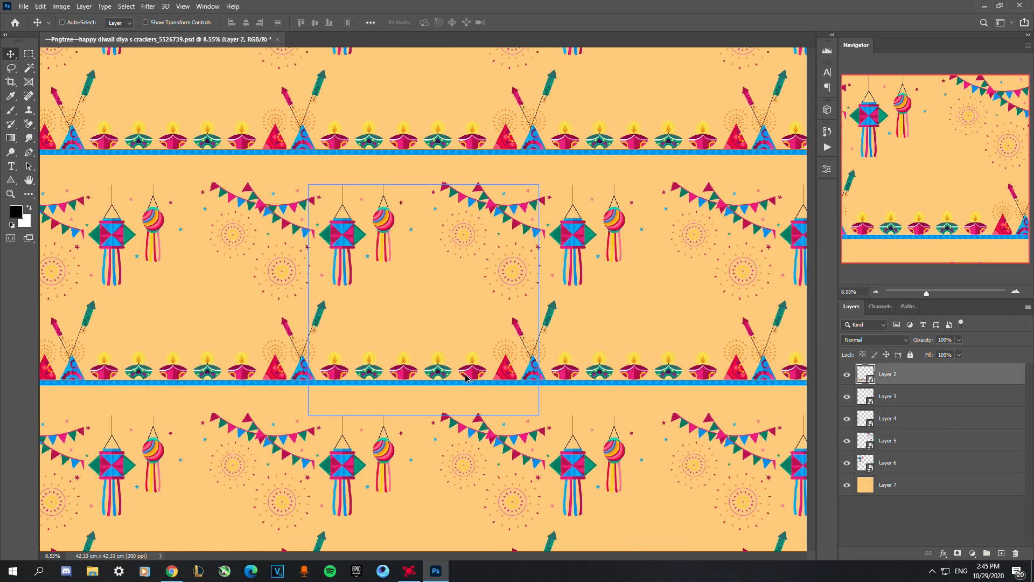
pyautogui.moveTo(442, 334); pyautogui.dragTo(532, 295)
pyautogui.press('z')
pyautogui.hotkey('ctrl', 'z')
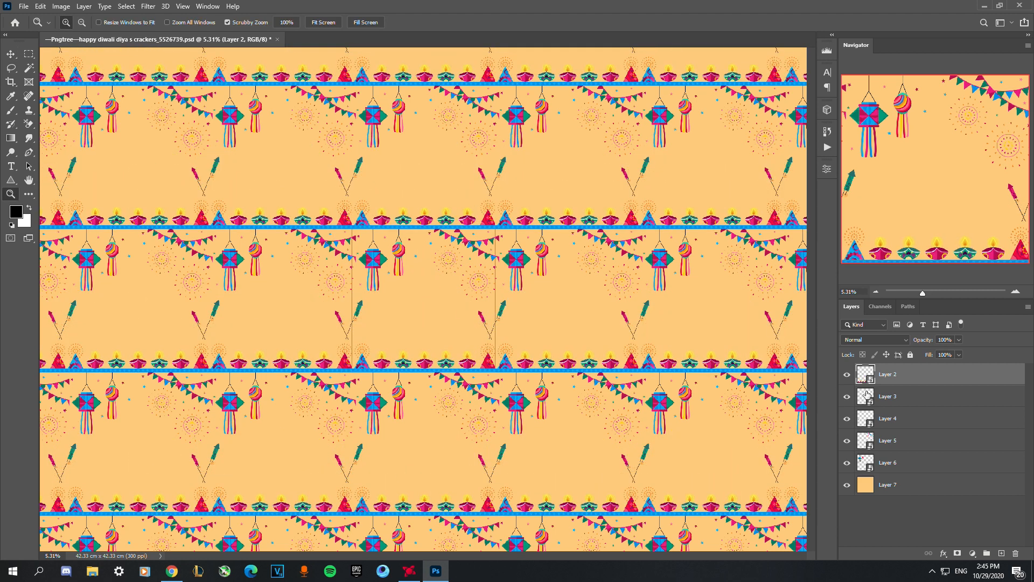
# - Find the hanging lanterns' layer, Layer 6, and rotate the lanterns about 34° clockwise and scale them down proportionally with Free Transform
pyautogui.click(909, 396)
pyautogui.click(850, 396)
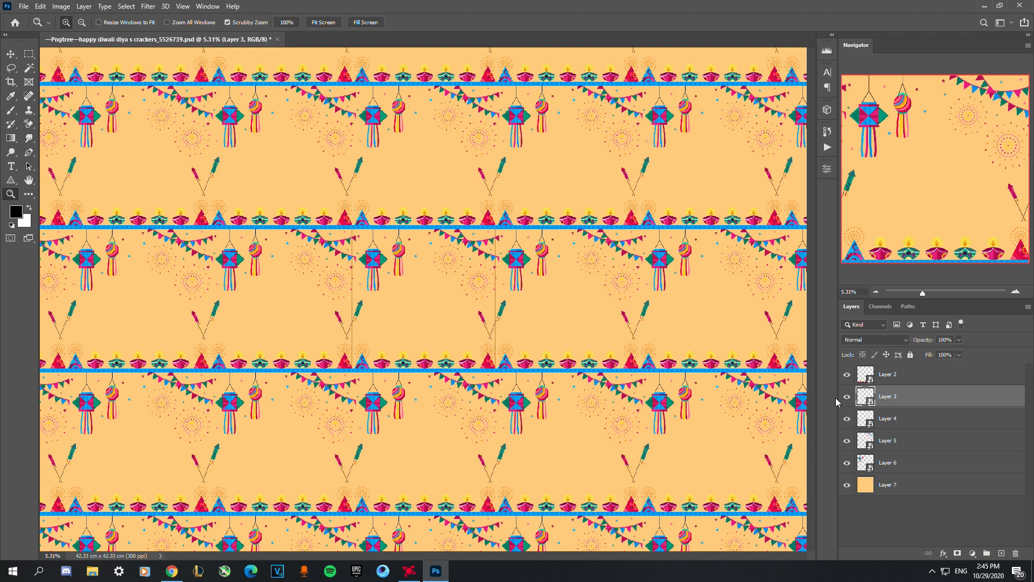
pyautogui.doubleClick(847, 466)
pyautogui.click(900, 466)
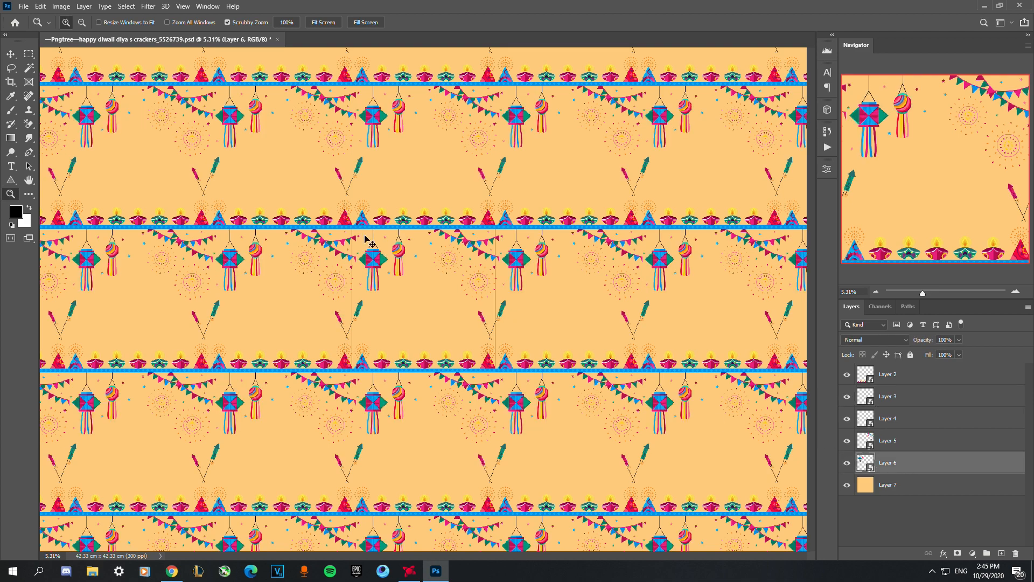
pyautogui.hotkey('ctrl', 't')
pyautogui.moveTo(417, 229); pyautogui.dragTo(439, 262)
pyautogui.scroll(-3, 438, 263)
pyautogui.scroll(5, 409, 255)
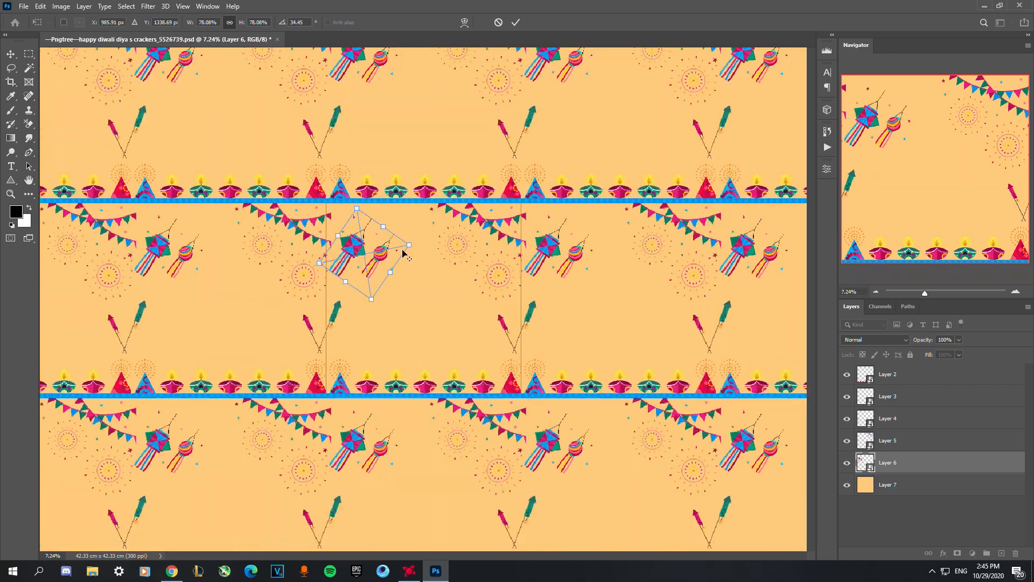
pyautogui.moveTo(409, 245); pyautogui.dragTo(429, 238)
pyautogui.press('Return')
pyautogui.scroll(-3, 425, 235)
pyautogui.scroll(4, 425, 236)
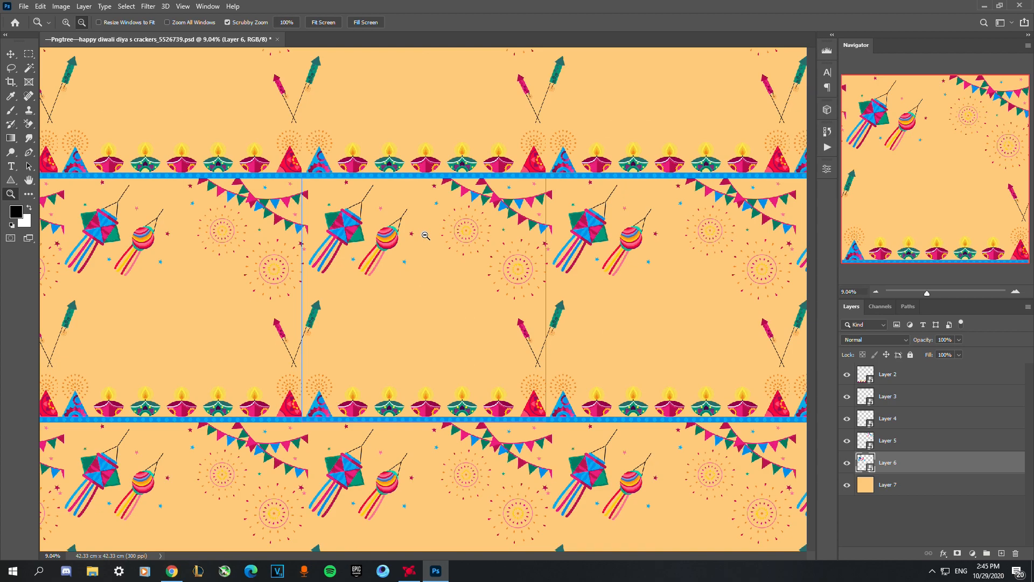
# - Turn off Pattern Preview for the Diwali artwork with the tilted lanterns
pyautogui.click(182, 6)
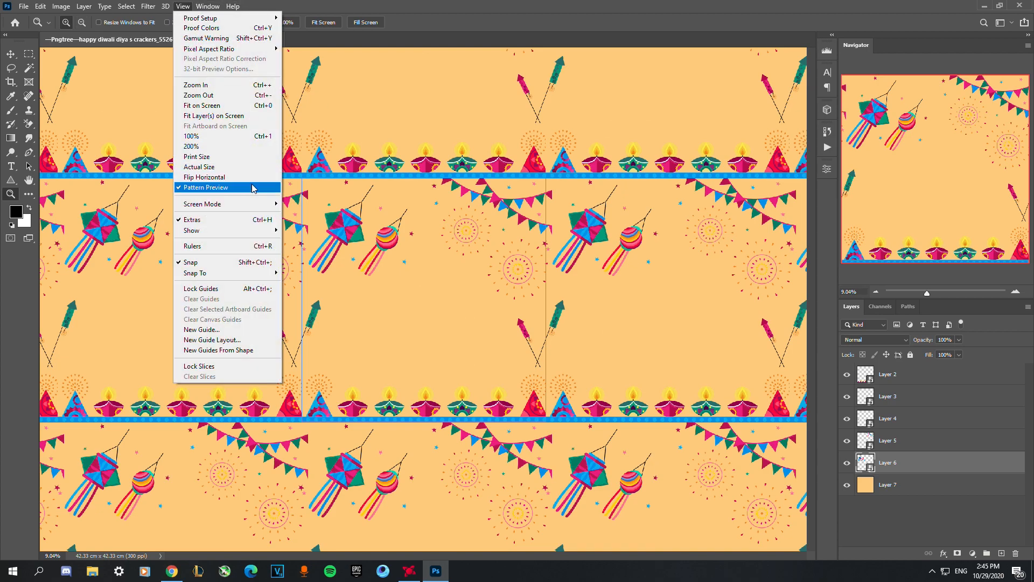